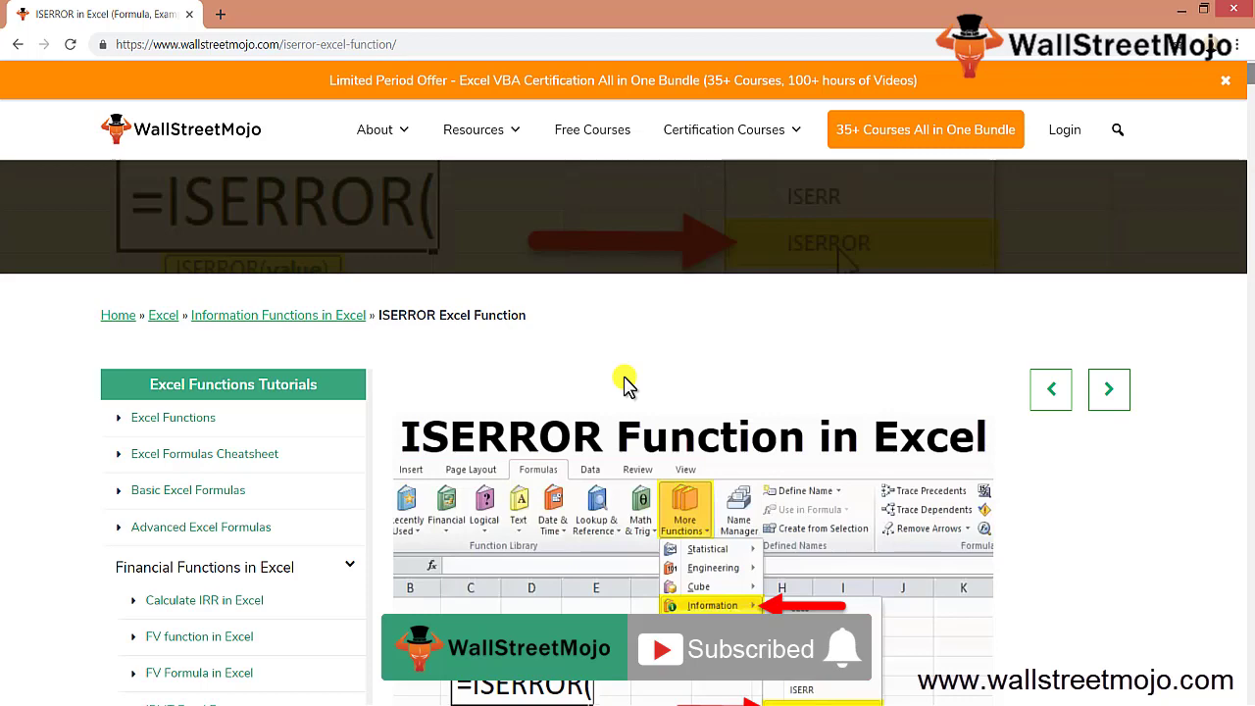
Step: Switch from the browser to the Excel workbook's ISERROR Illustration sheet and select the empty cell C26
scroll(626, 382, "up", 1)
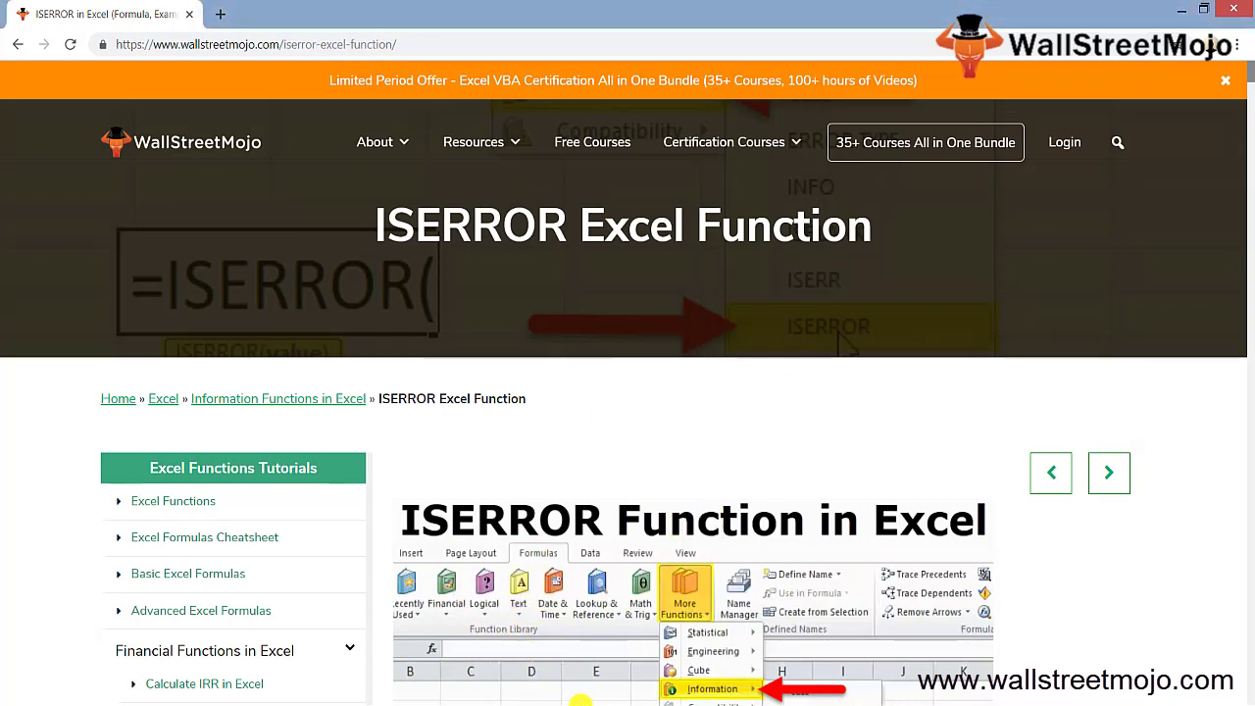
mouse_move(579, 698)
left_click(684, 641)
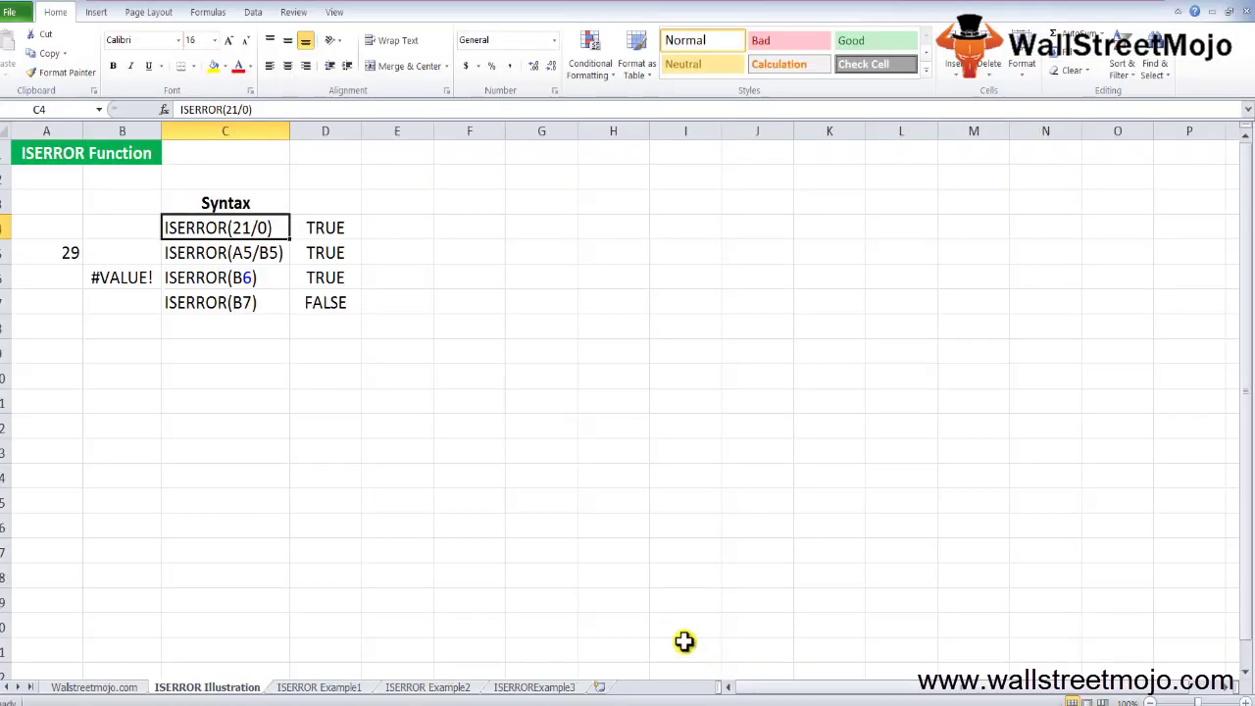
left_click(342, 397)
key("Page_Down")
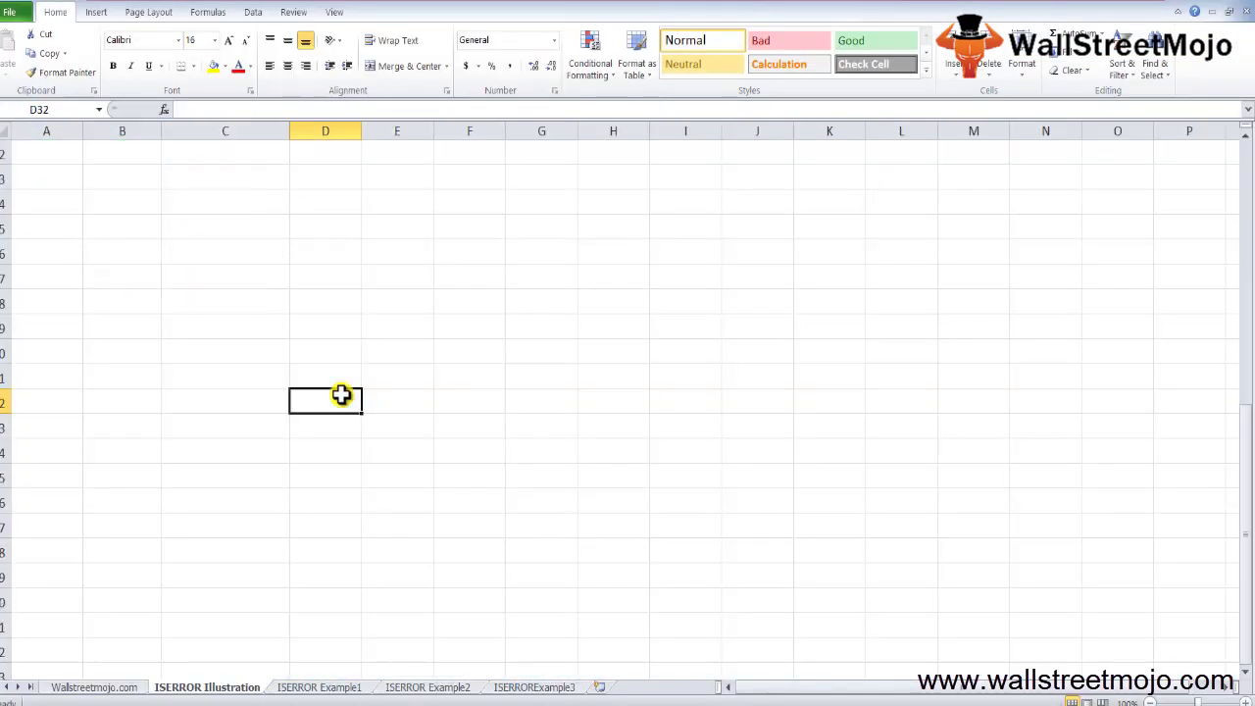
key("Up")
key("Up")
key("Left")
key("Up")
key("Up")
key("Up")
key("Up")
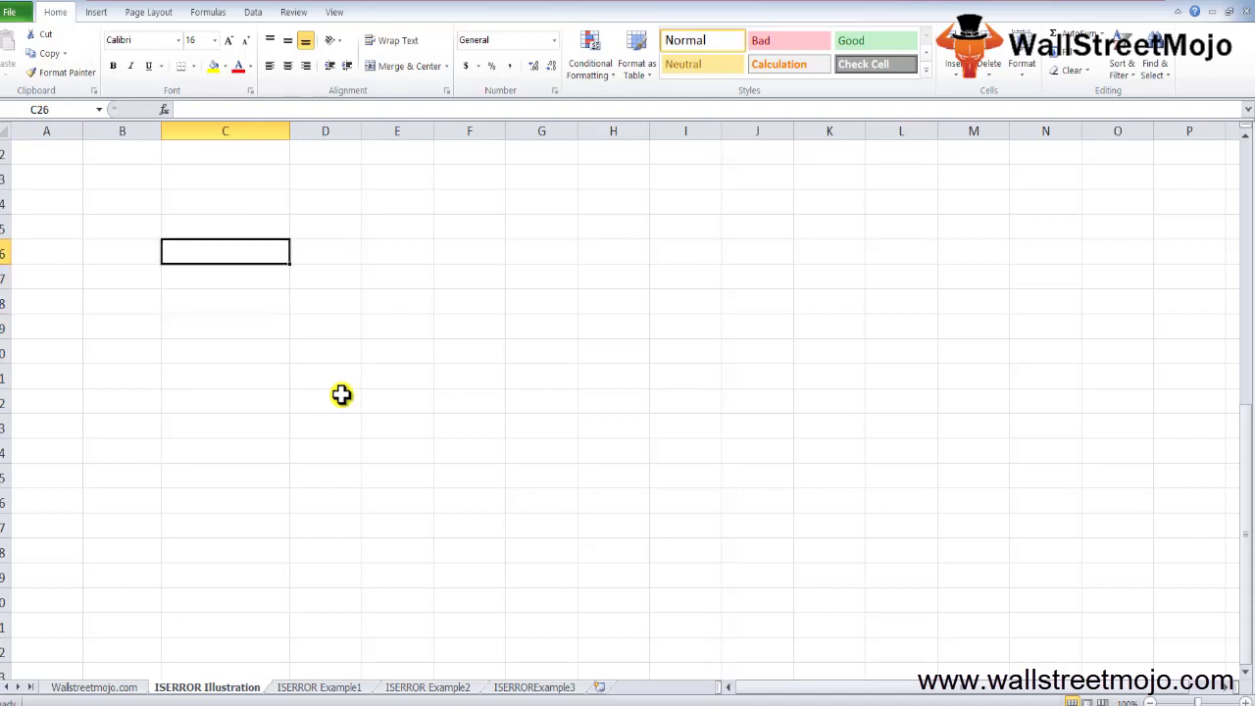
type("=iss")
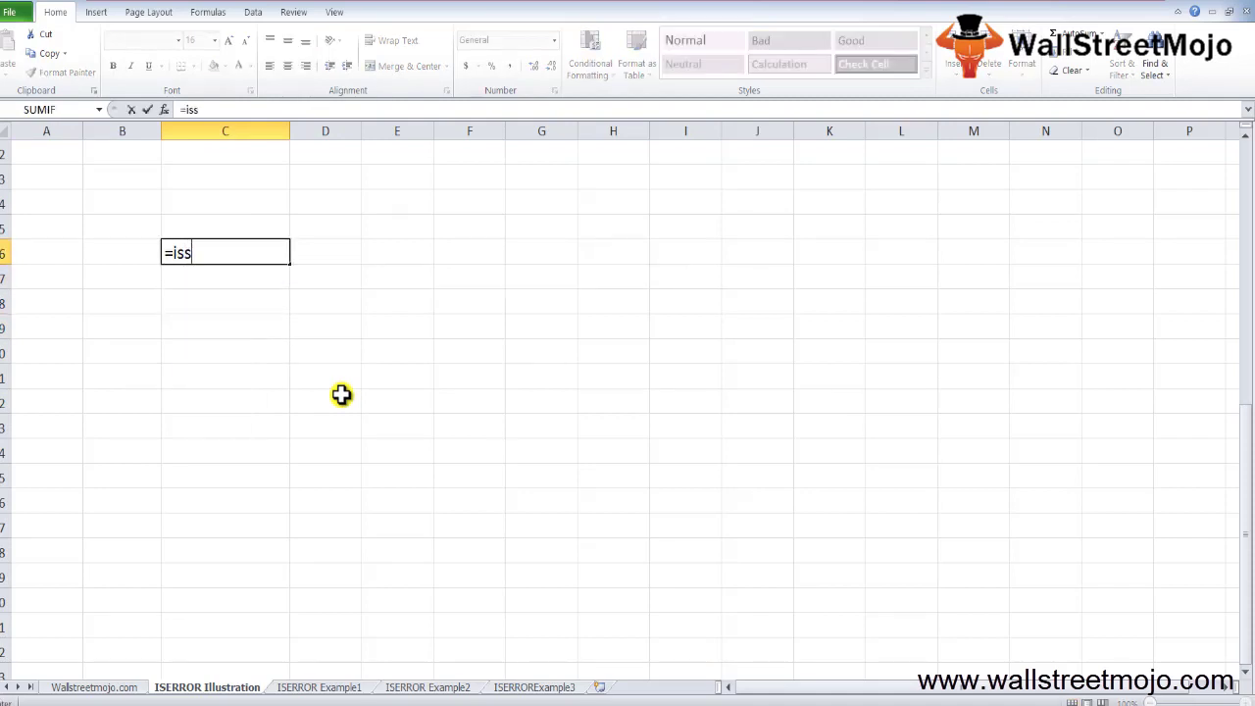
key("BackSpace")
type("er")
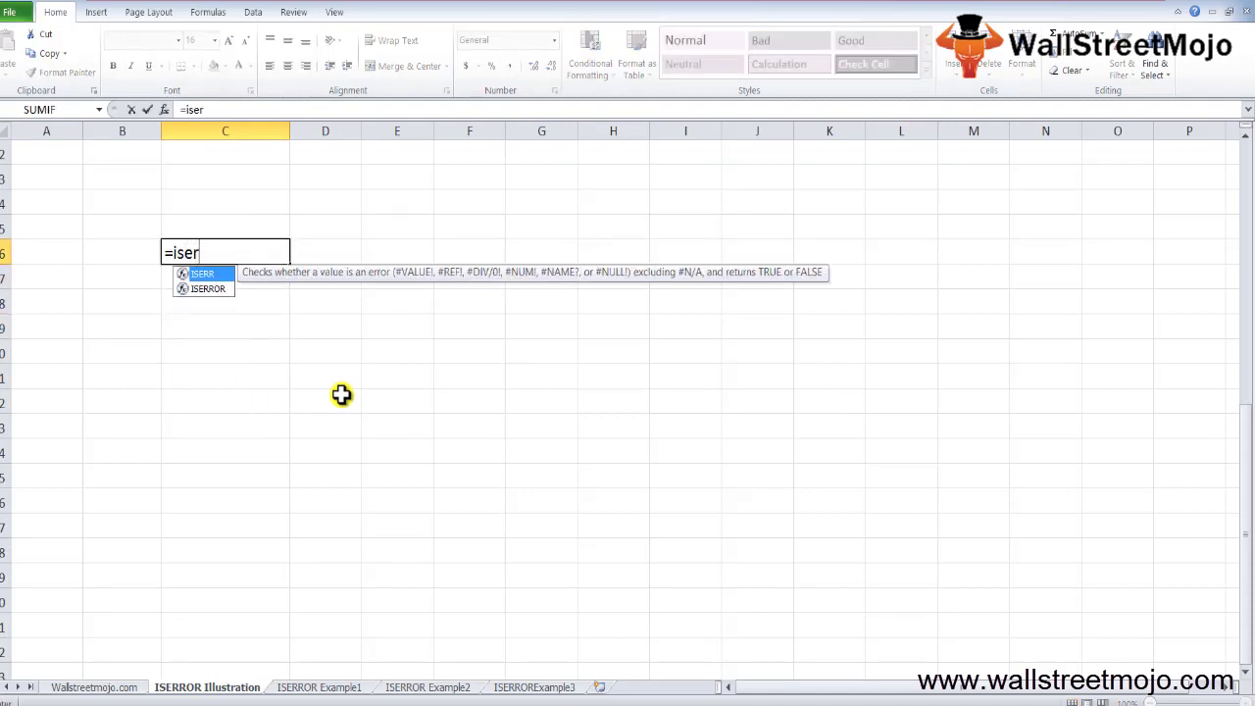
key("Down")
key("Tab")
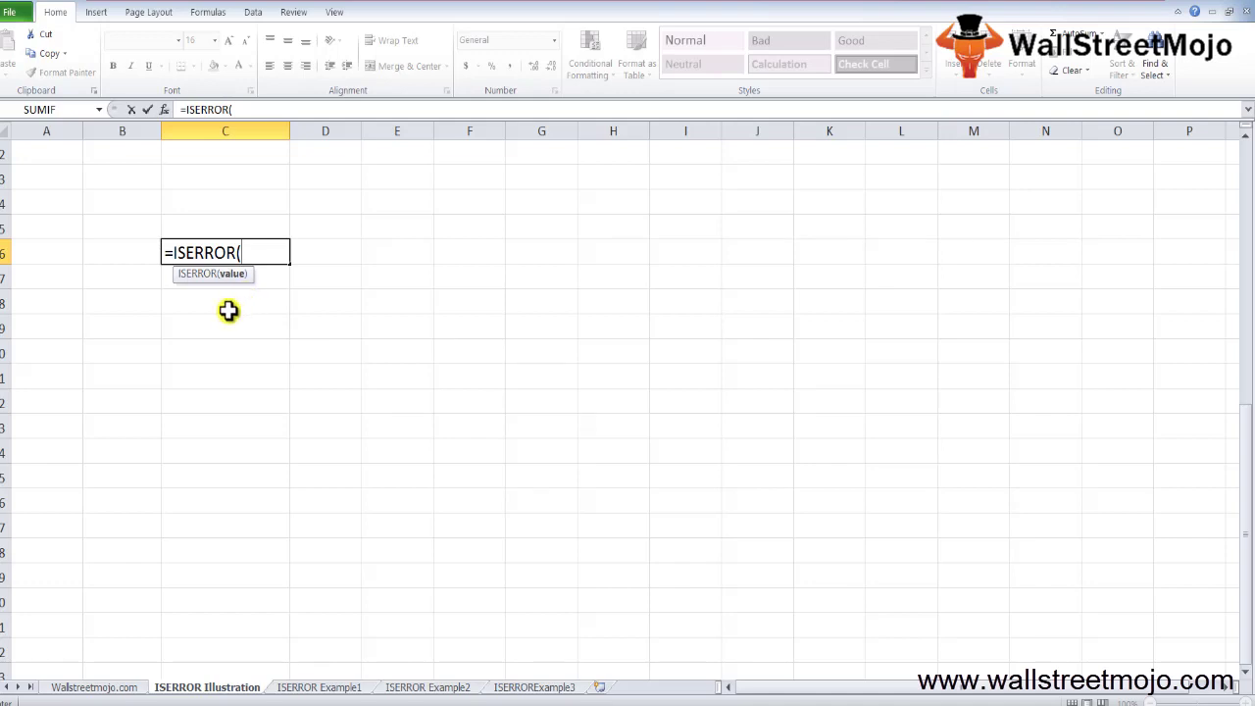
key("Escape")
Step: Enter the notes "Returns", "Error in excel", "True" and "False" in cells C26 to C29
type("Returns")
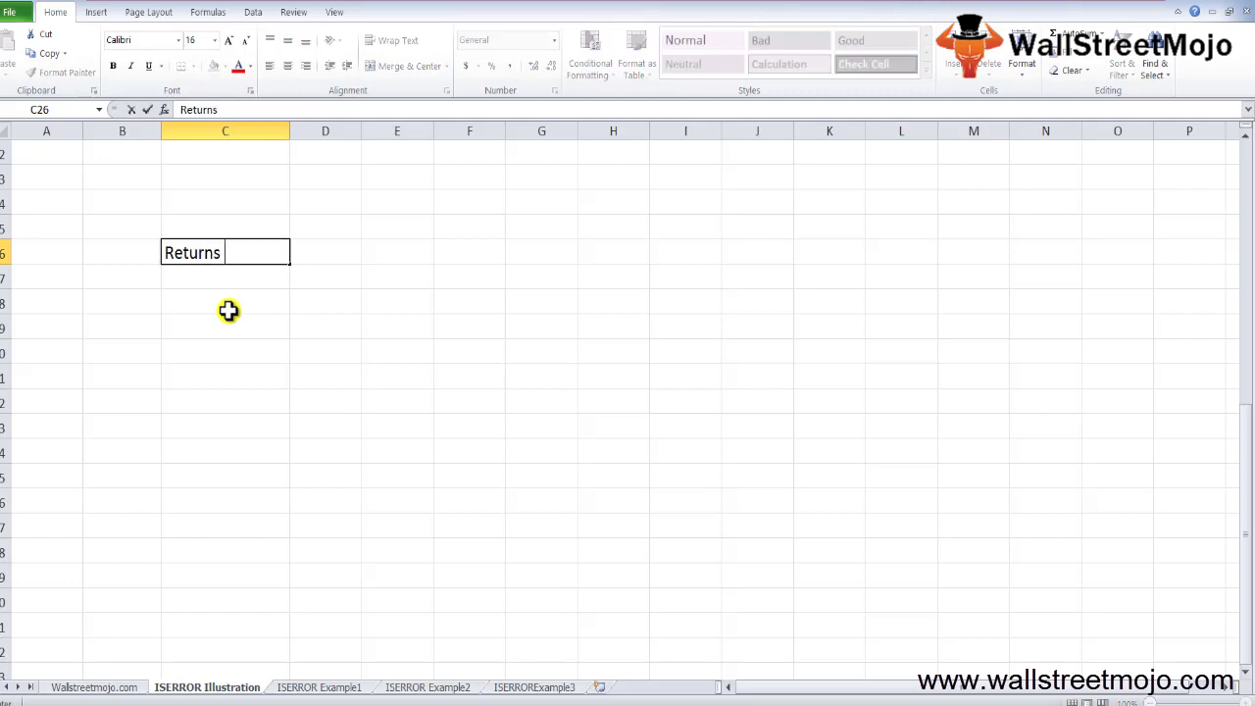
key("Return")
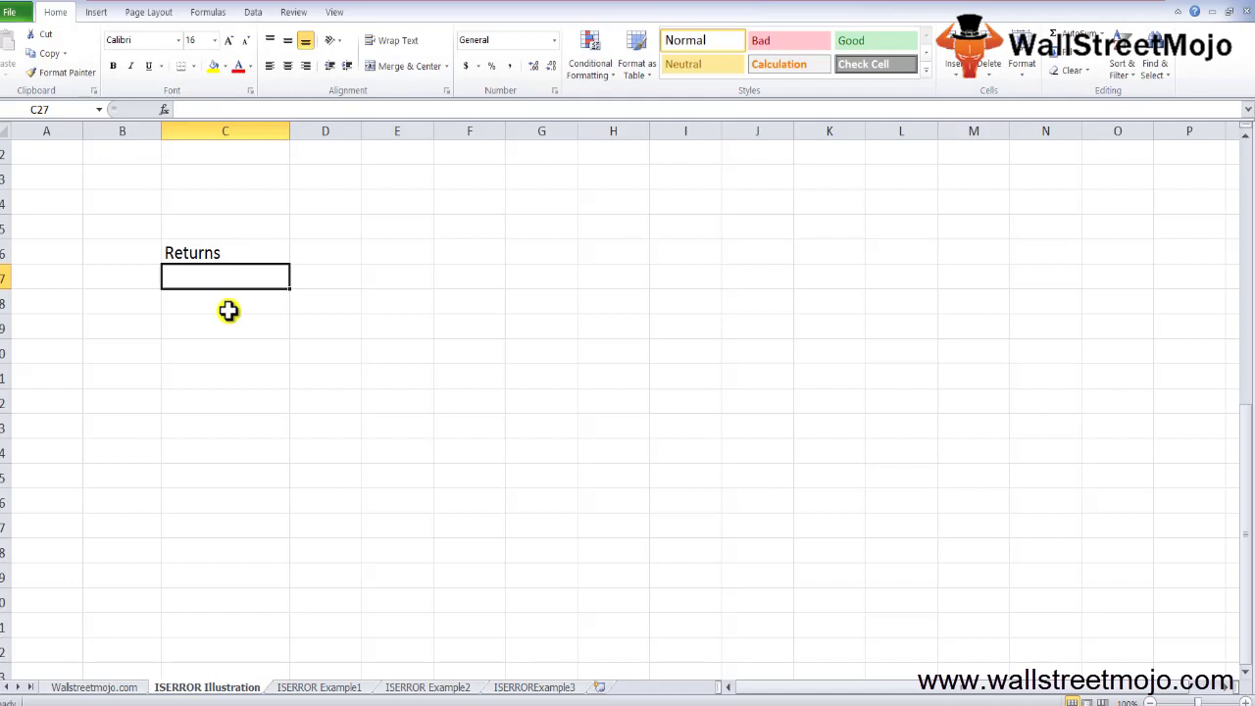
type("Error i")
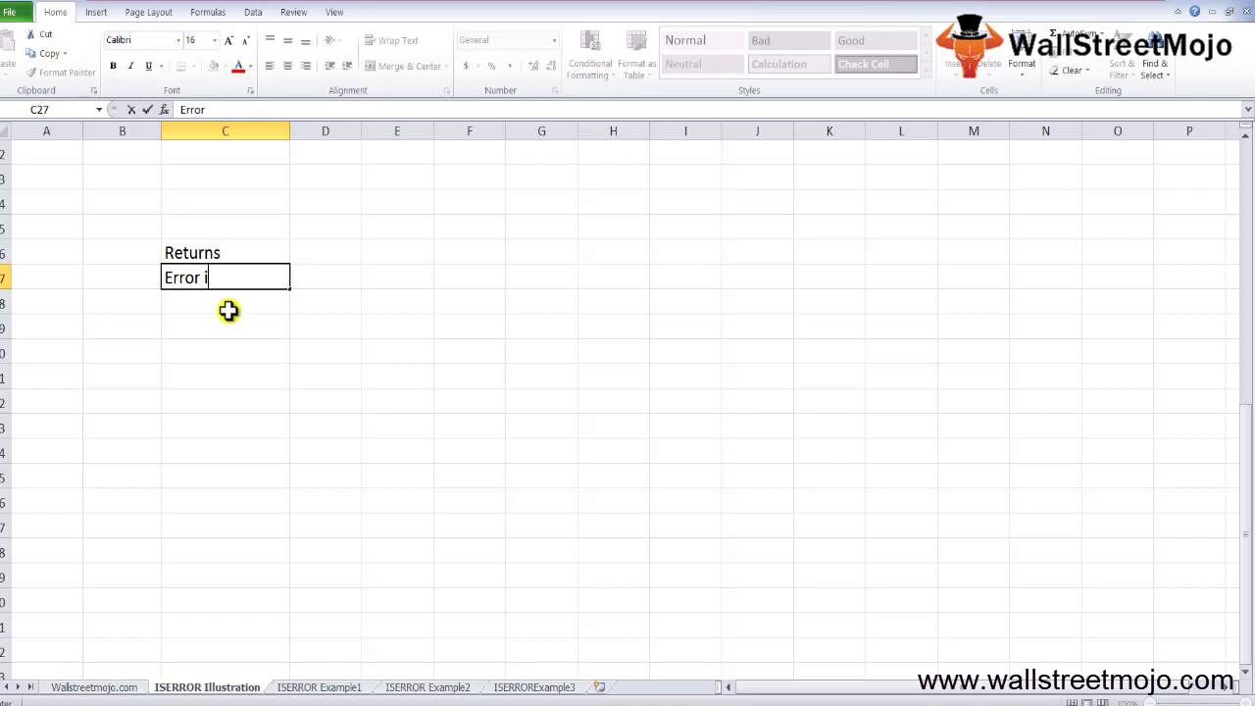
type("n excel")
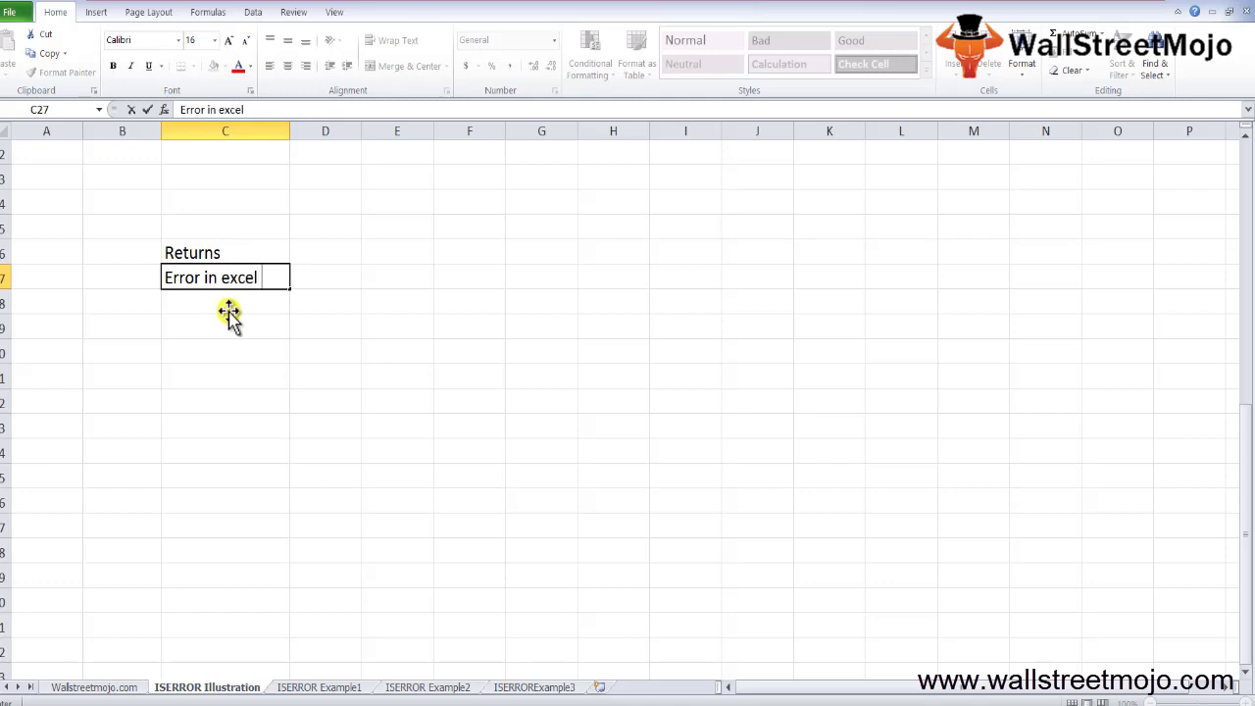
key("Return")
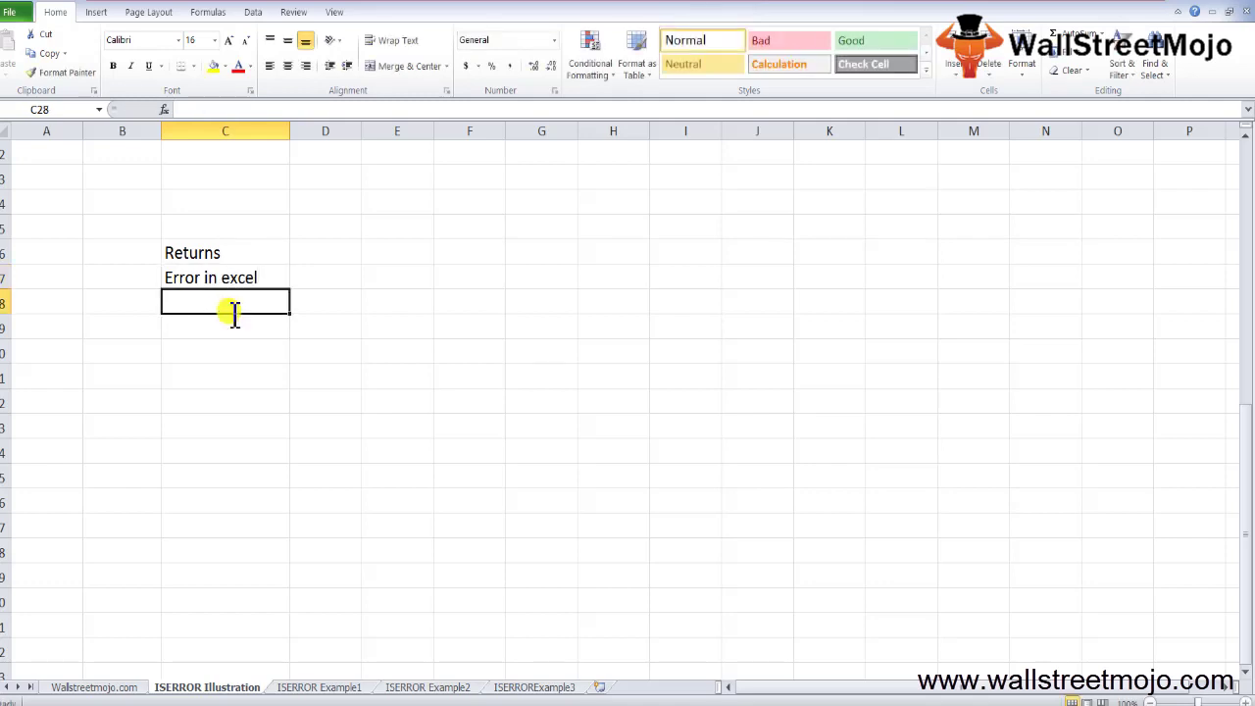
type("True")
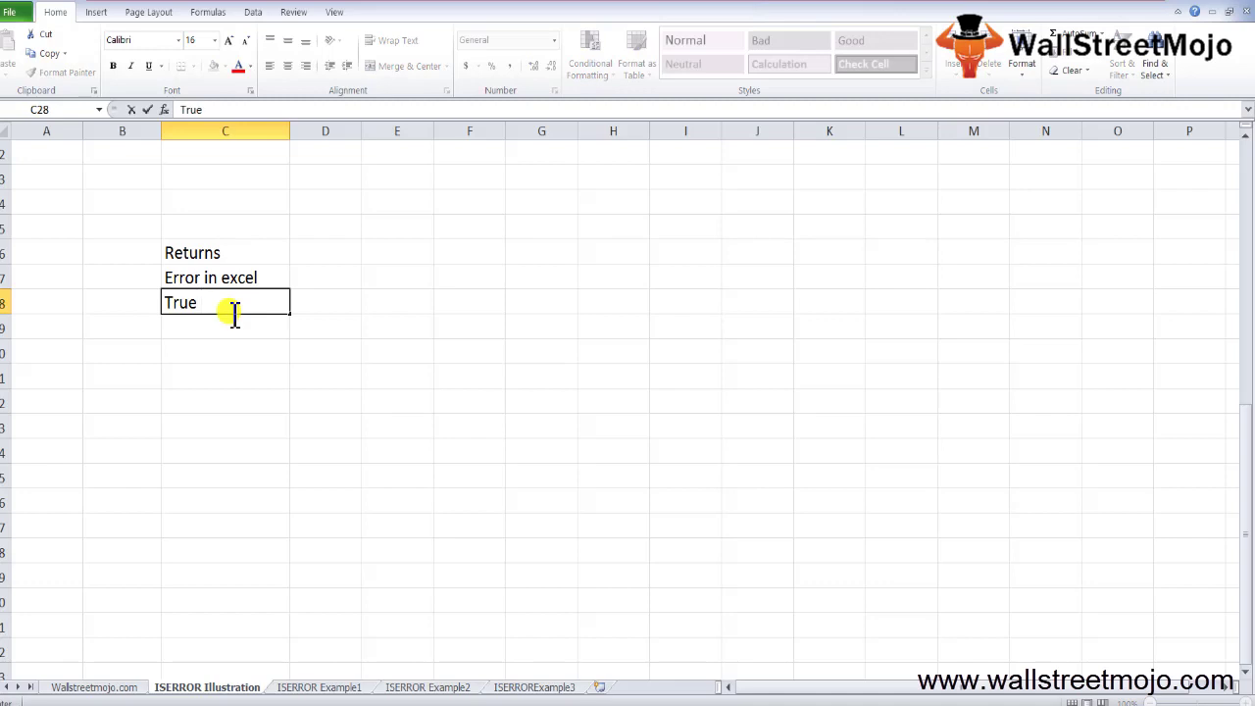
key("Return")
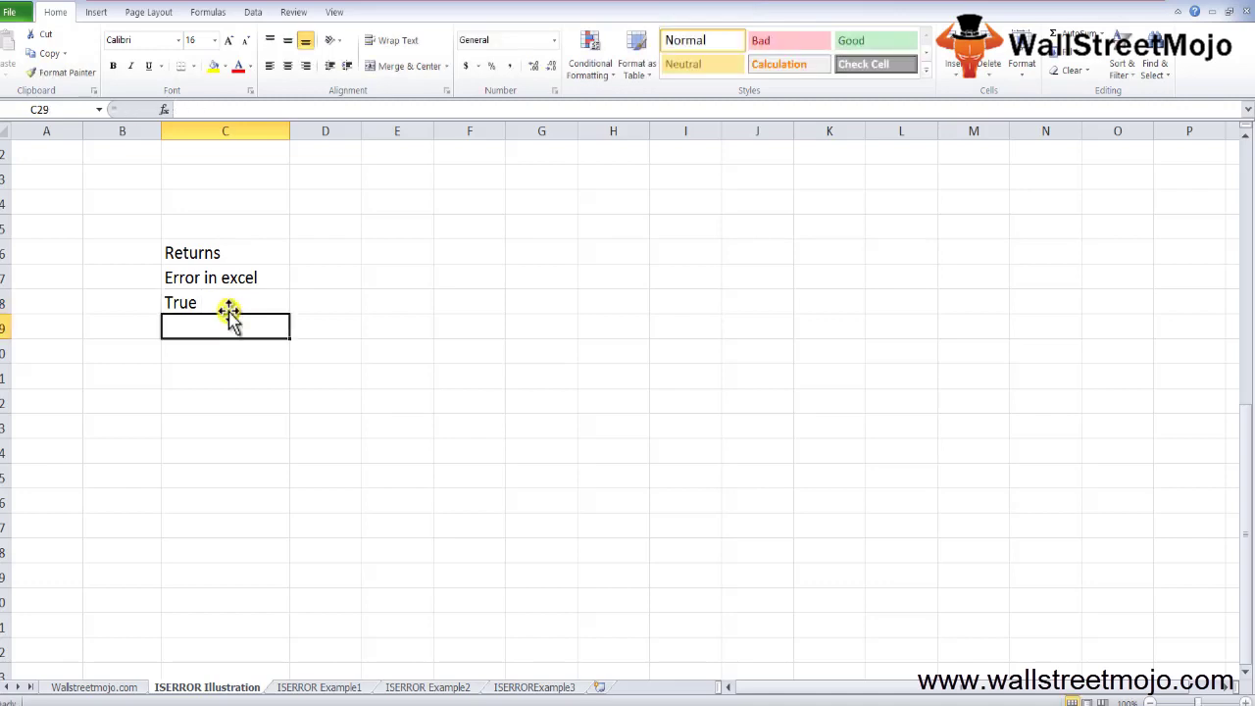
type("False")
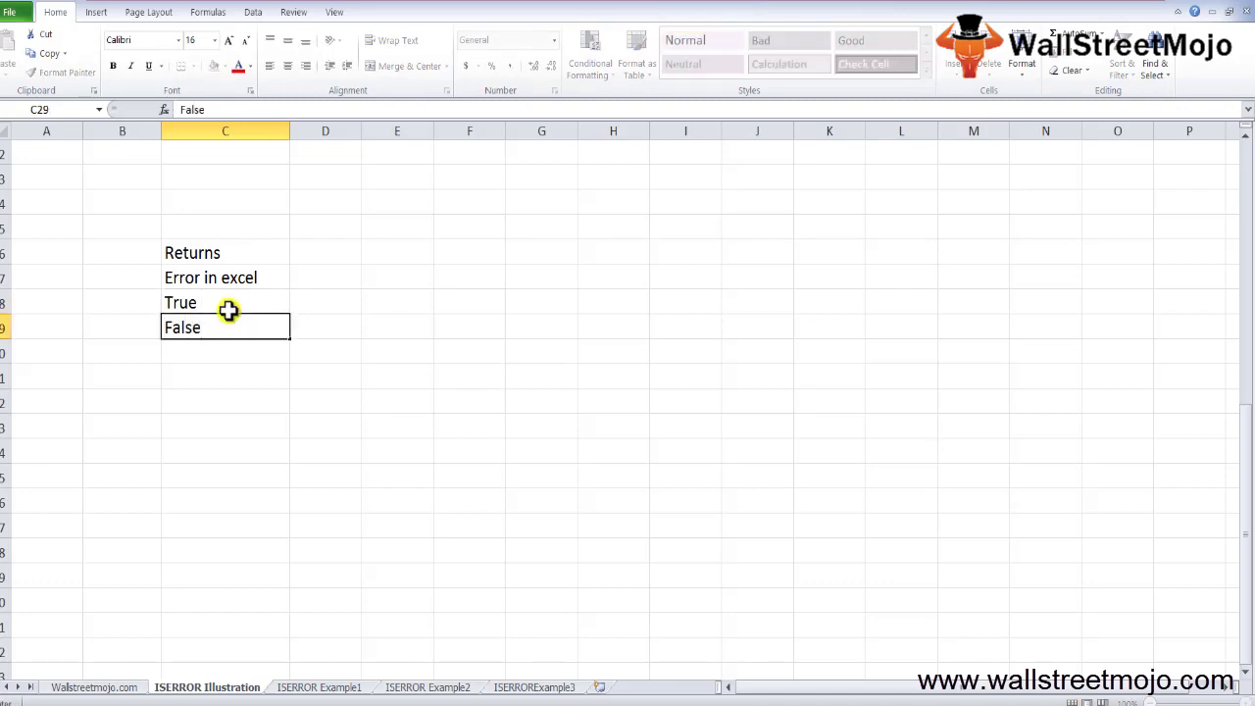
key("Return")
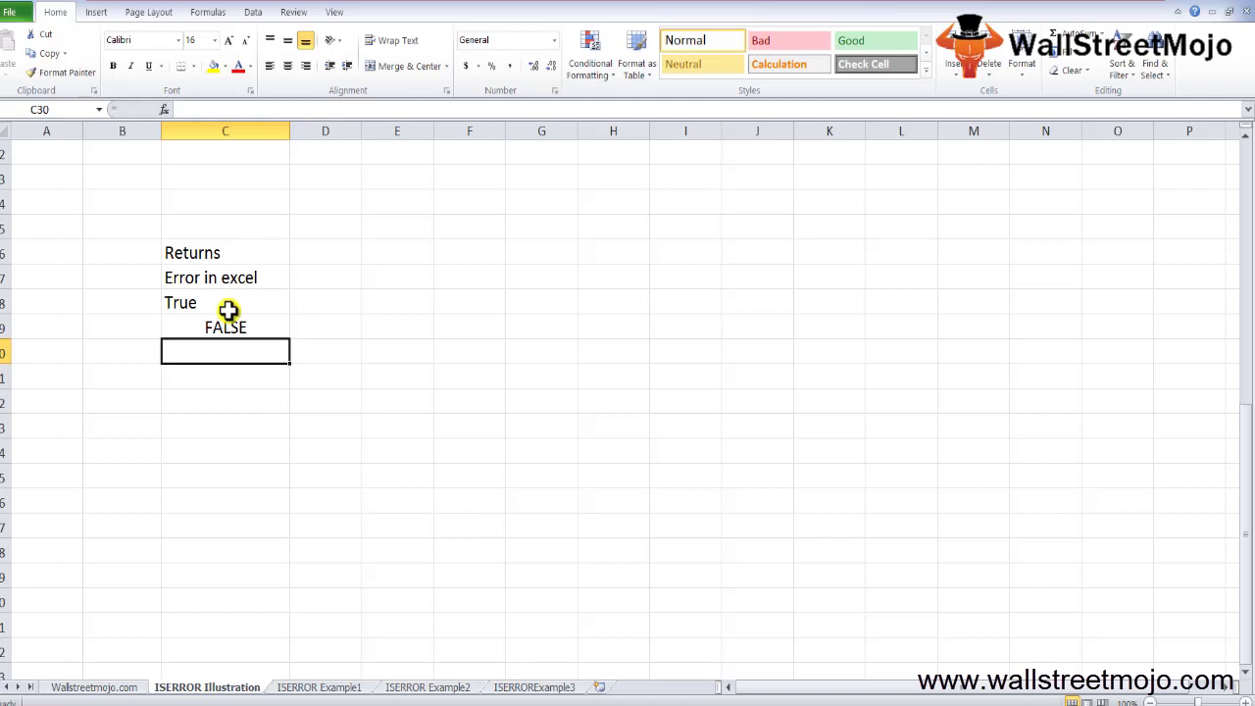
Step: List the error types NA, Value, Ref, Div0, Num, Name and Null in cells C31 to C37
key("Return")
type("NA")
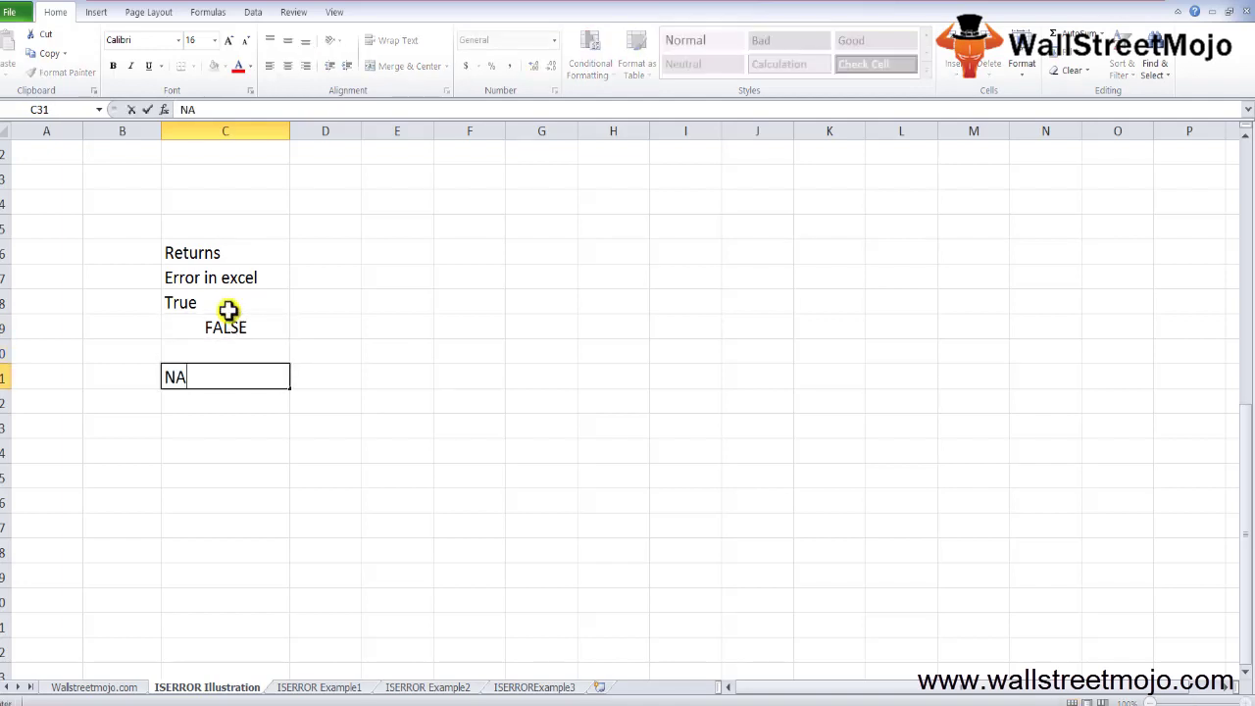
key("Return")
type("Value")
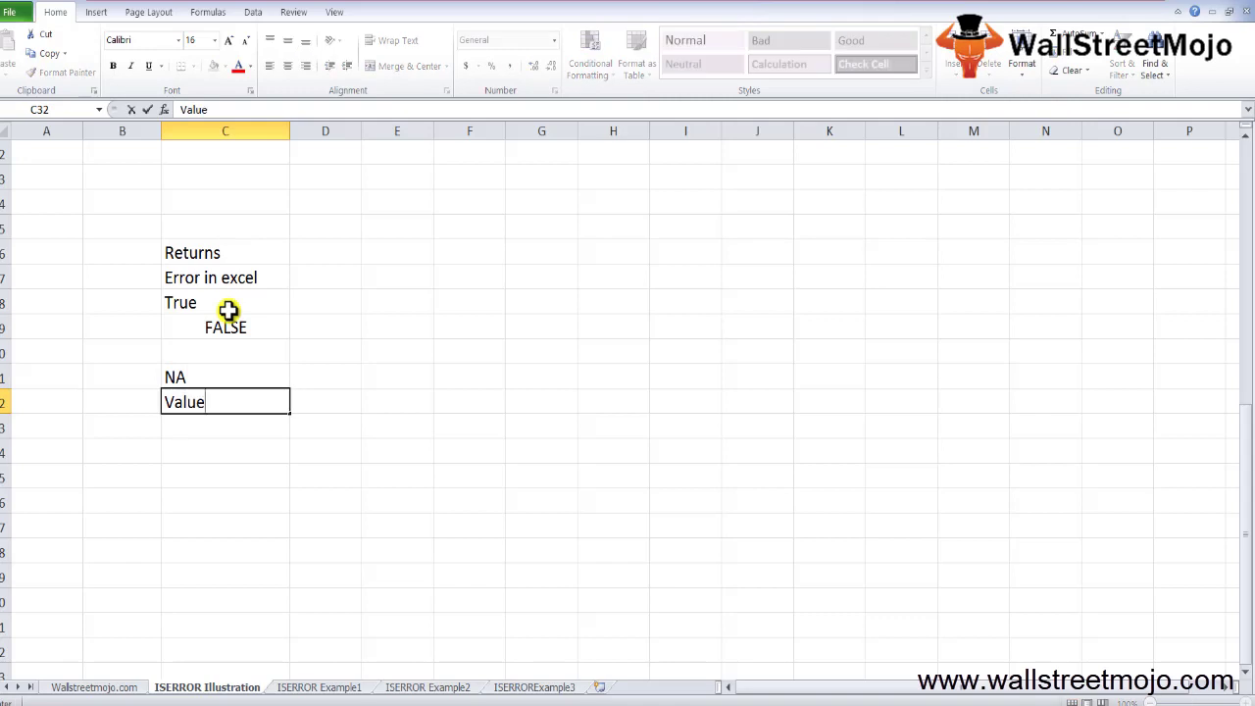
key("Return")
type("Ref")
key("Return")
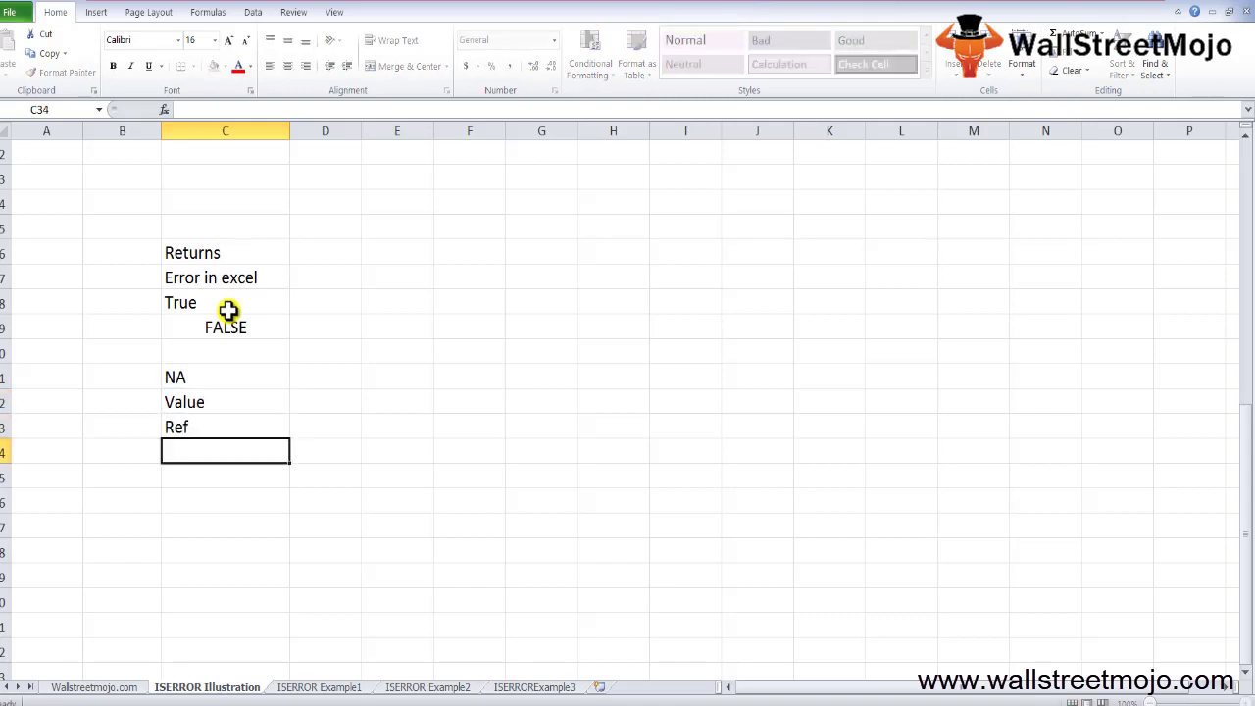
type("Div0")
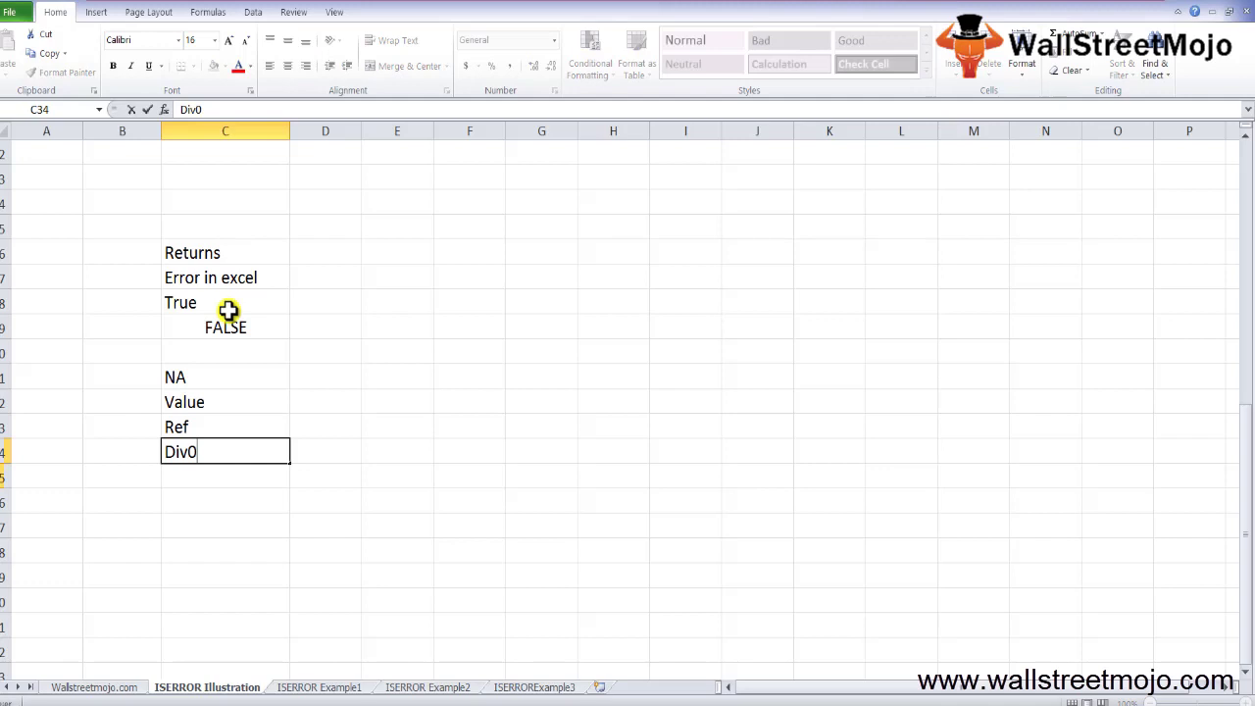
key("Return")
type("NUm")
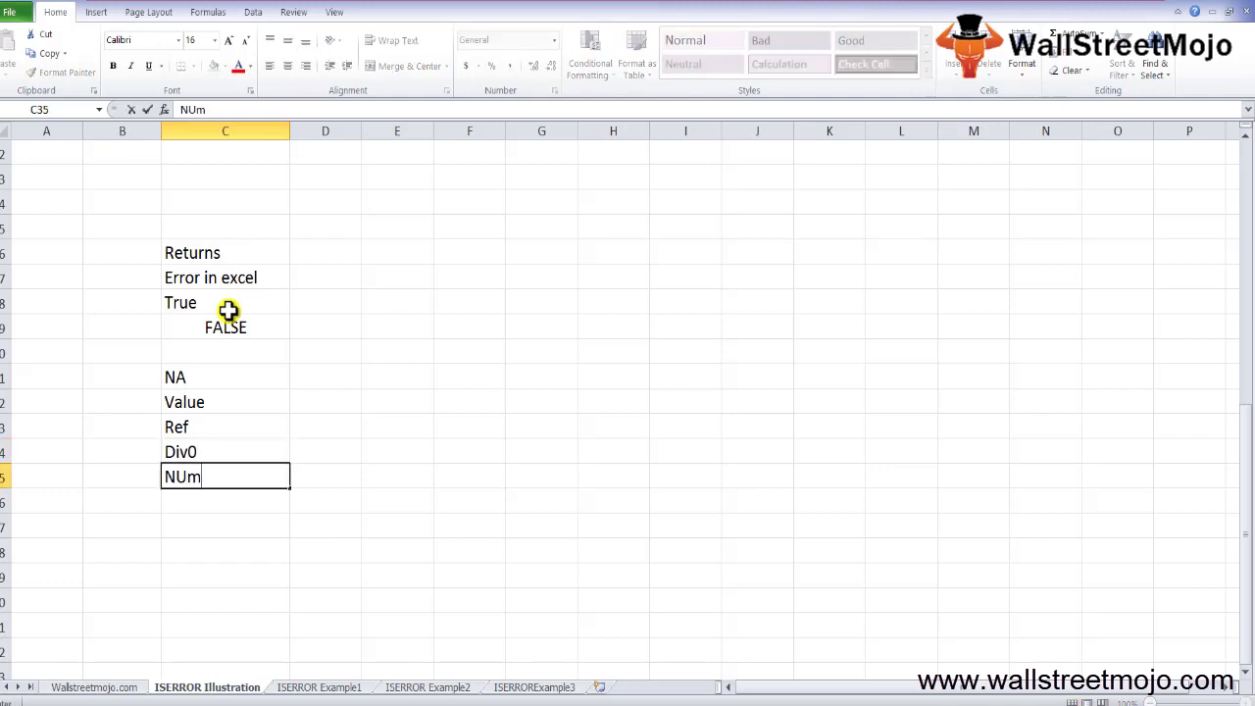
key("Return")
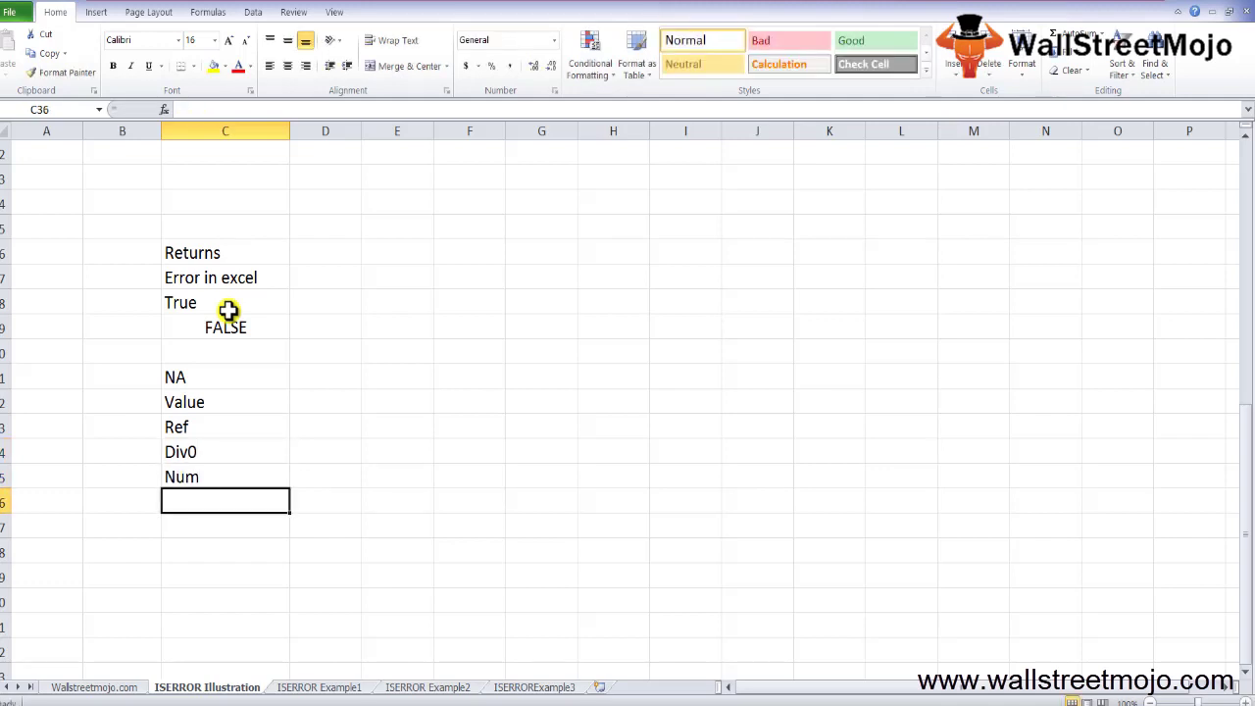
type("Name")
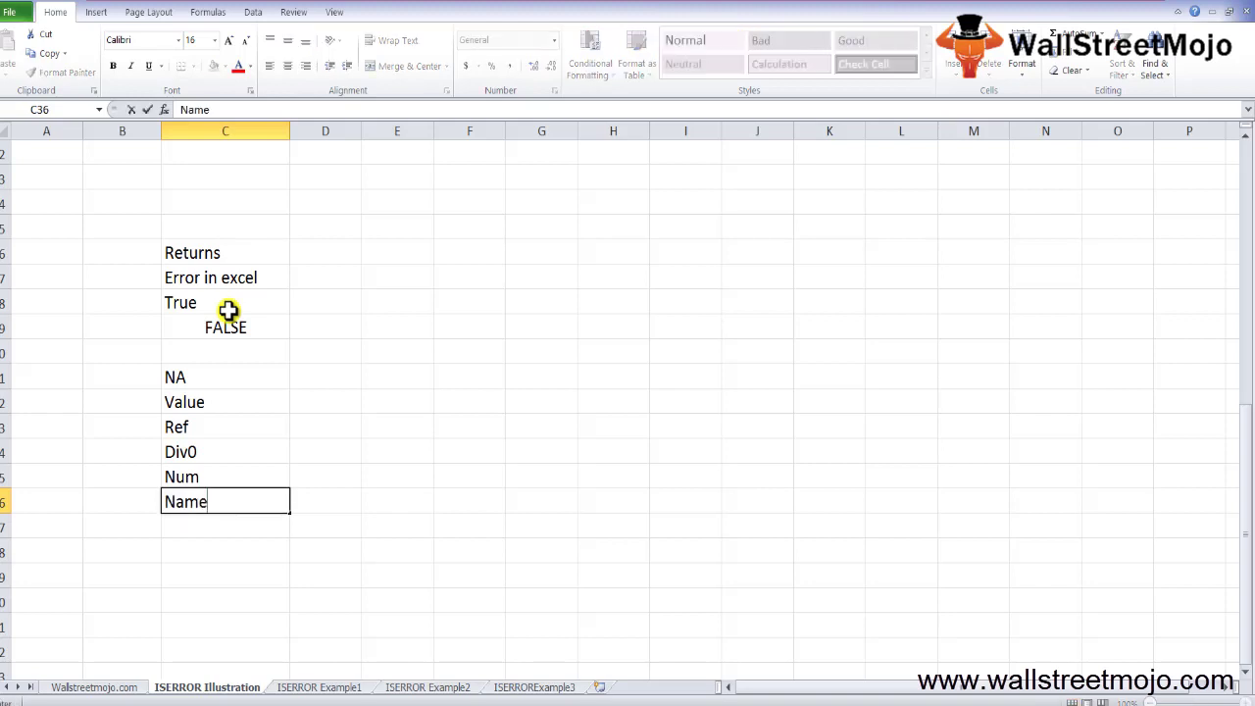
key("Return")
type("Null")
key("Return")
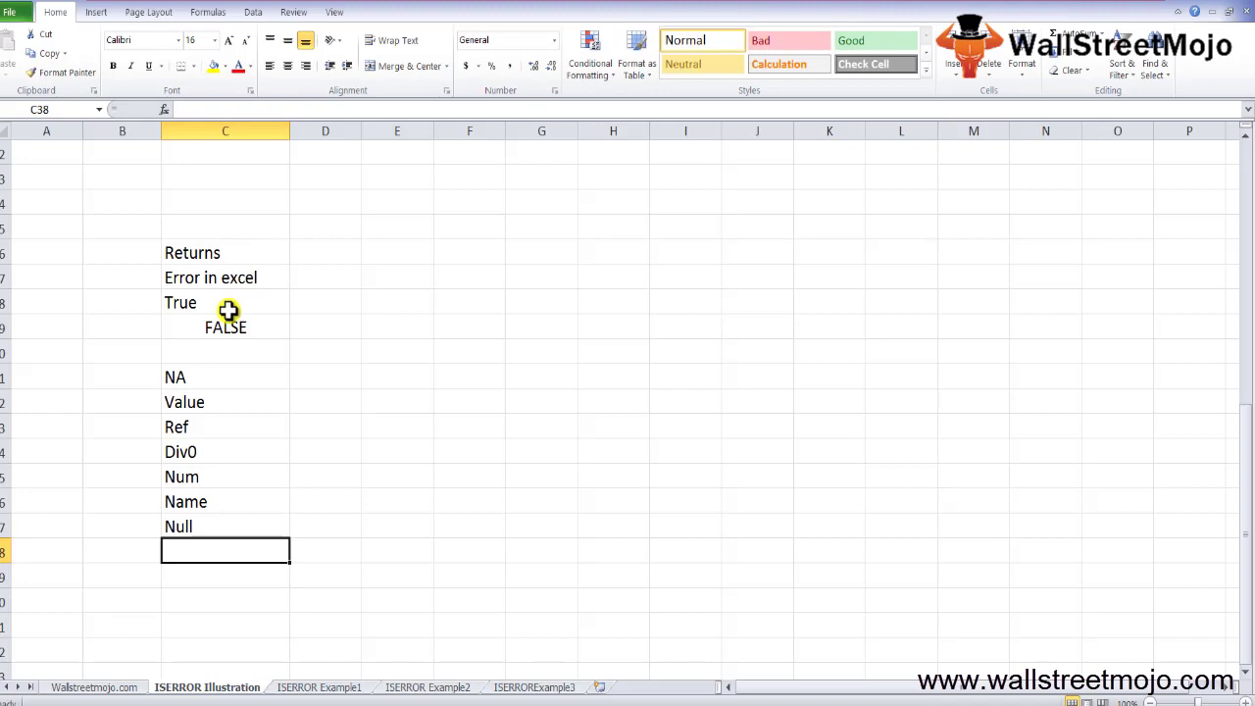
key("Down")
key("Down")
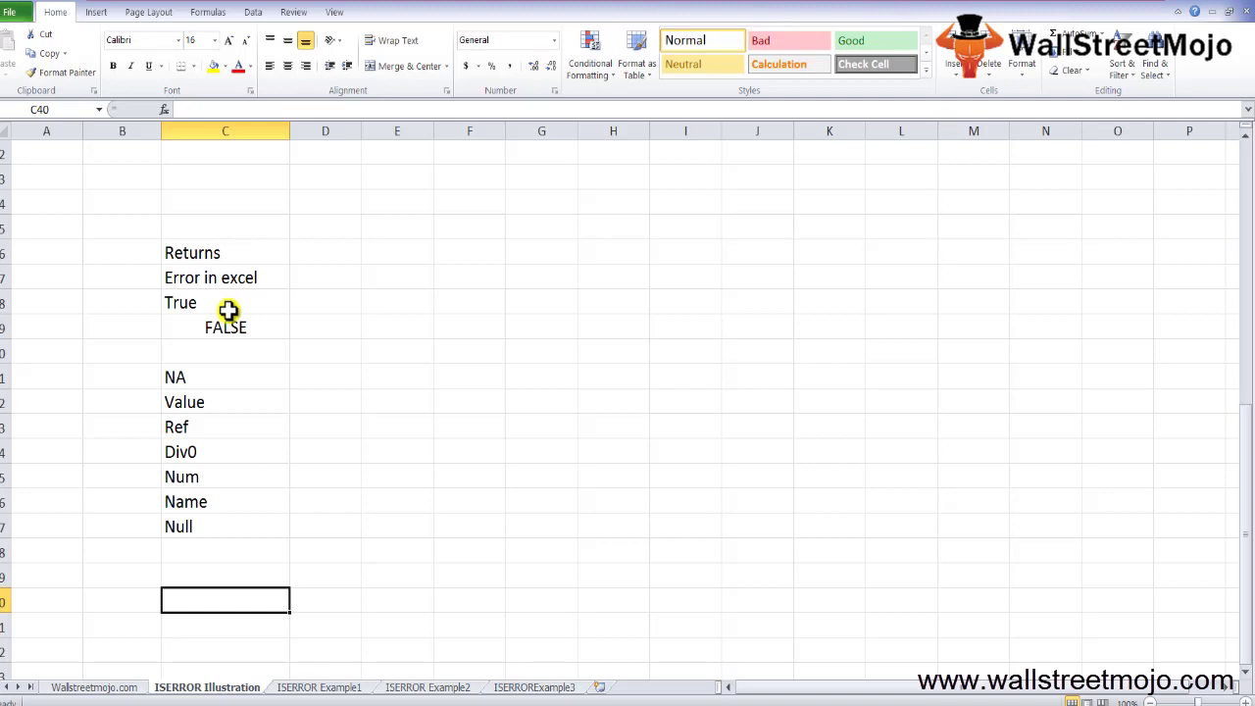
Step: Enter the formula =210/0 in cell C10, below the syntax table
key("Page_Up")
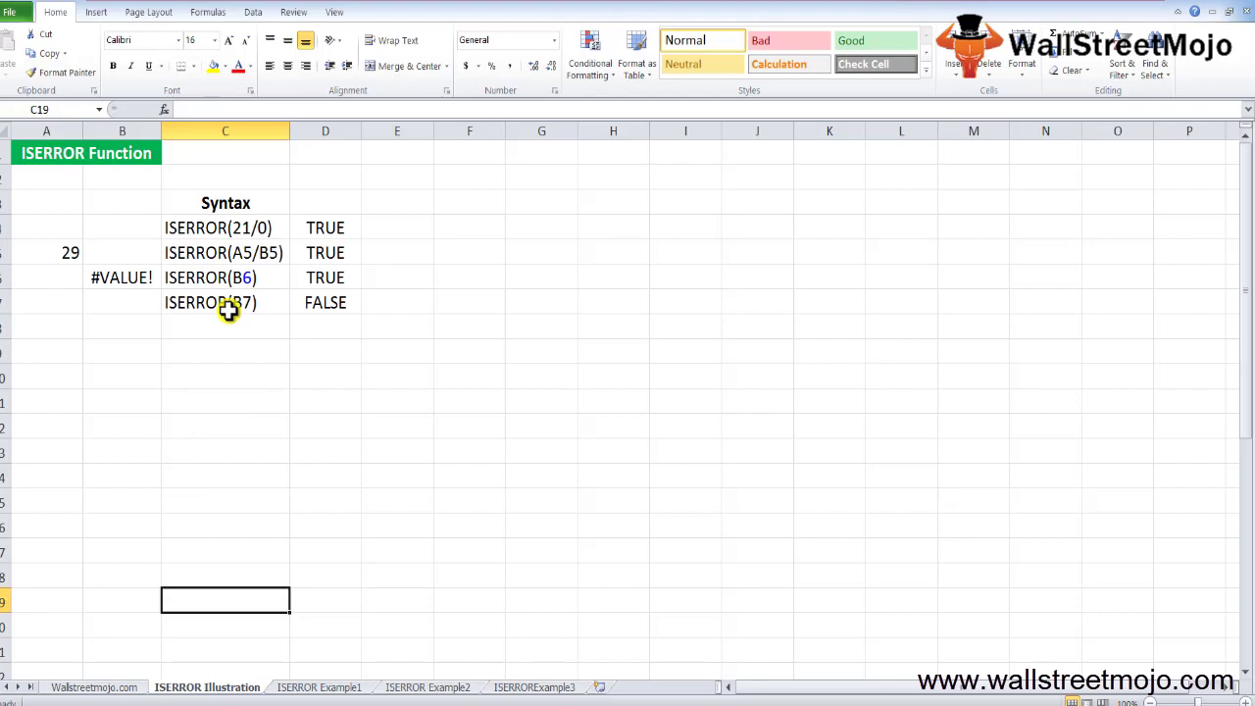
key("Left")
key("Up")
key("Up")
key("Up")
key("Up")
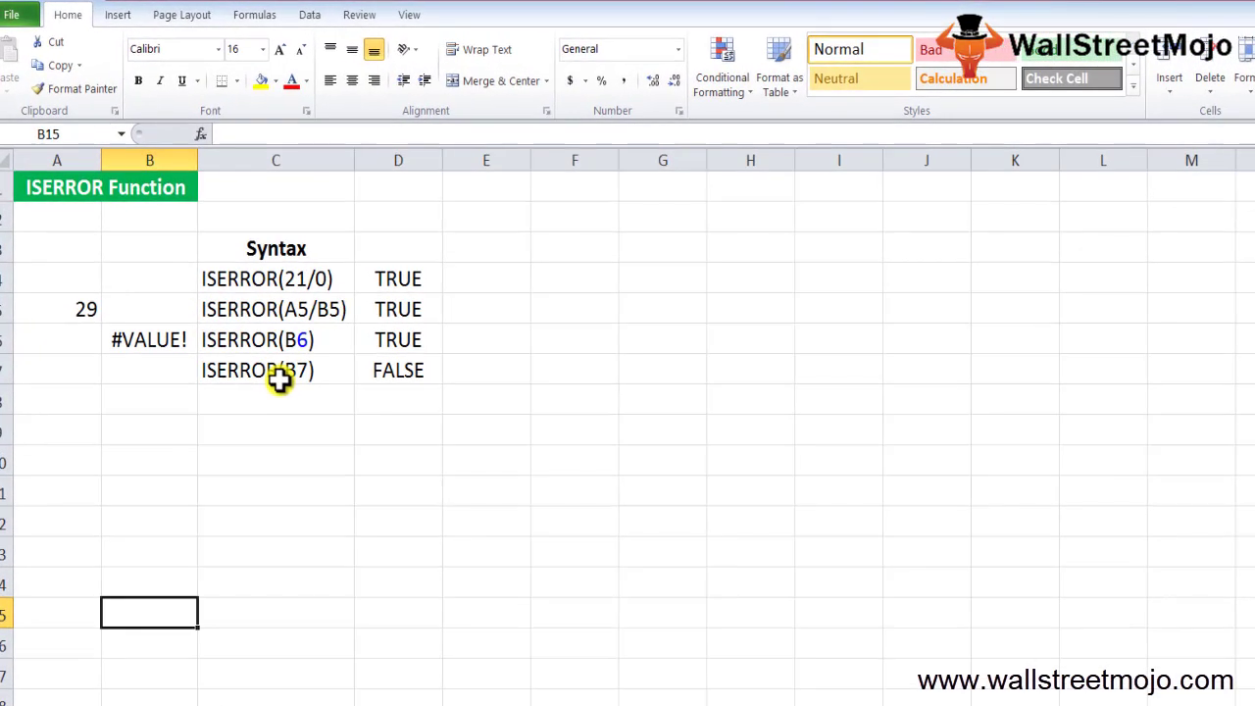
key("Up")
key("Up")
key("Up")
key("Up")
key("Up")
key("Up")
key("Right")
key("Right")
key("Down")
key("Left")
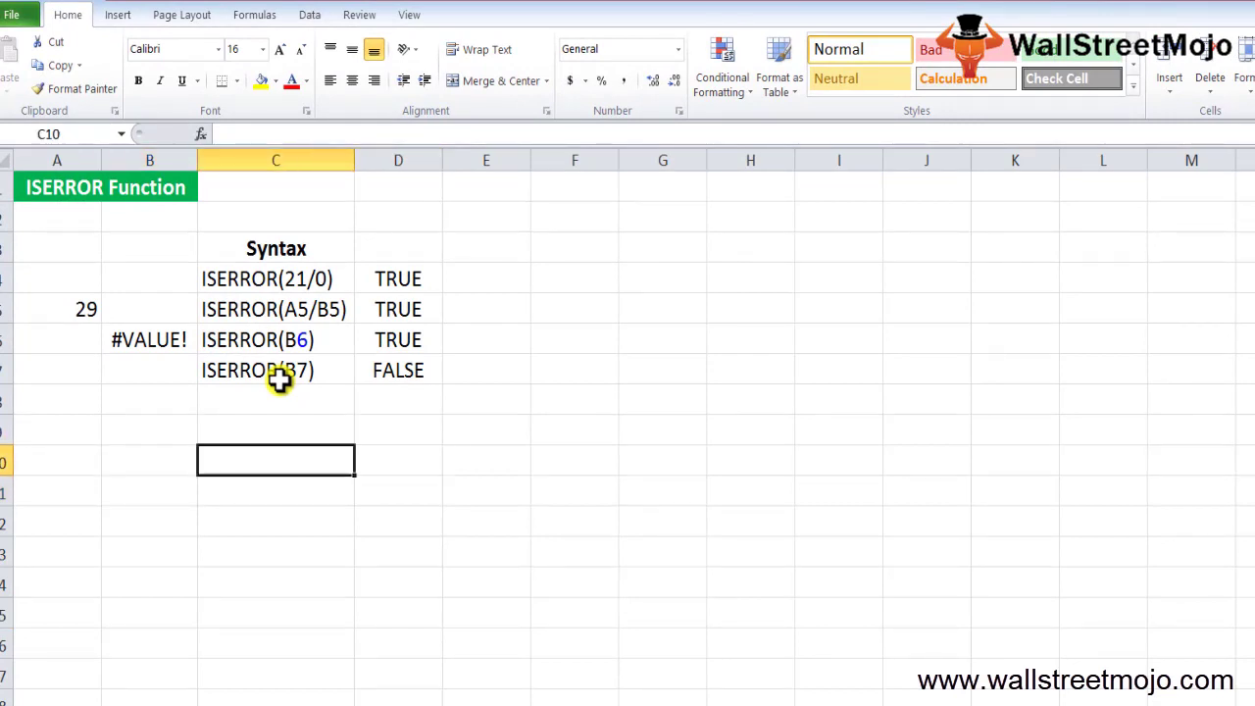
type("=210/0")
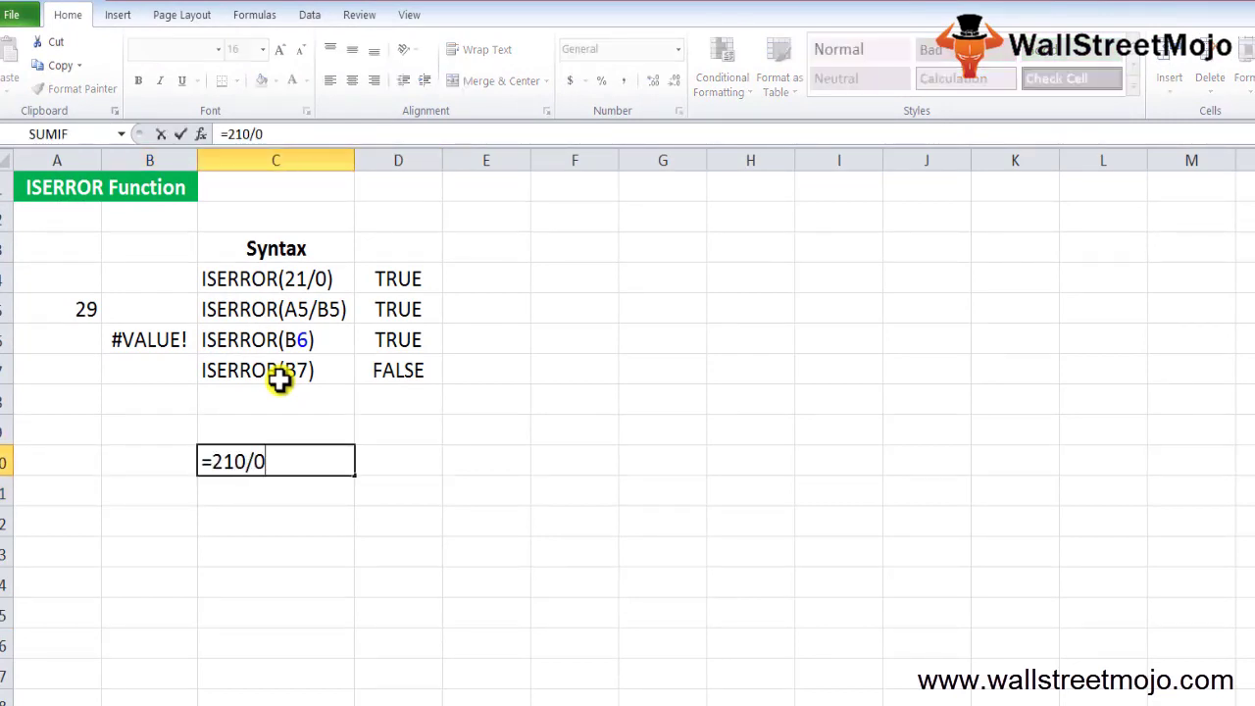
key("Return")
key("Up")
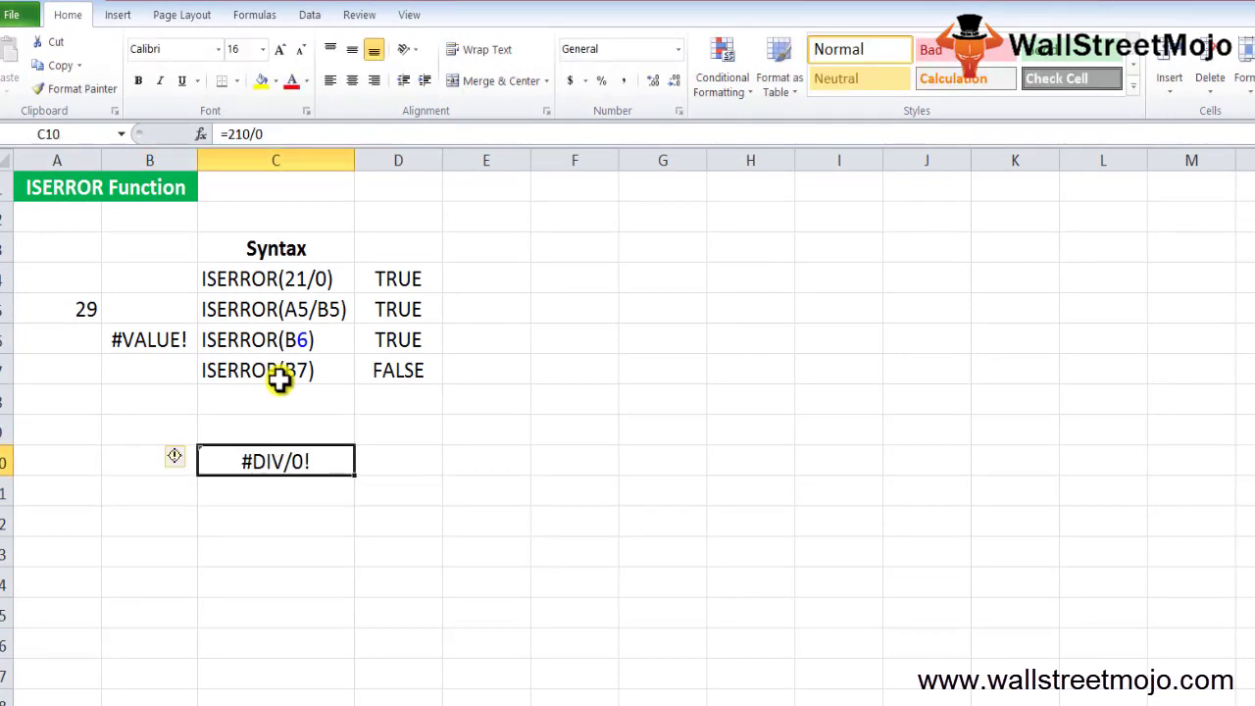
key("Up")
key("Up")
key("Up")
key("Up")
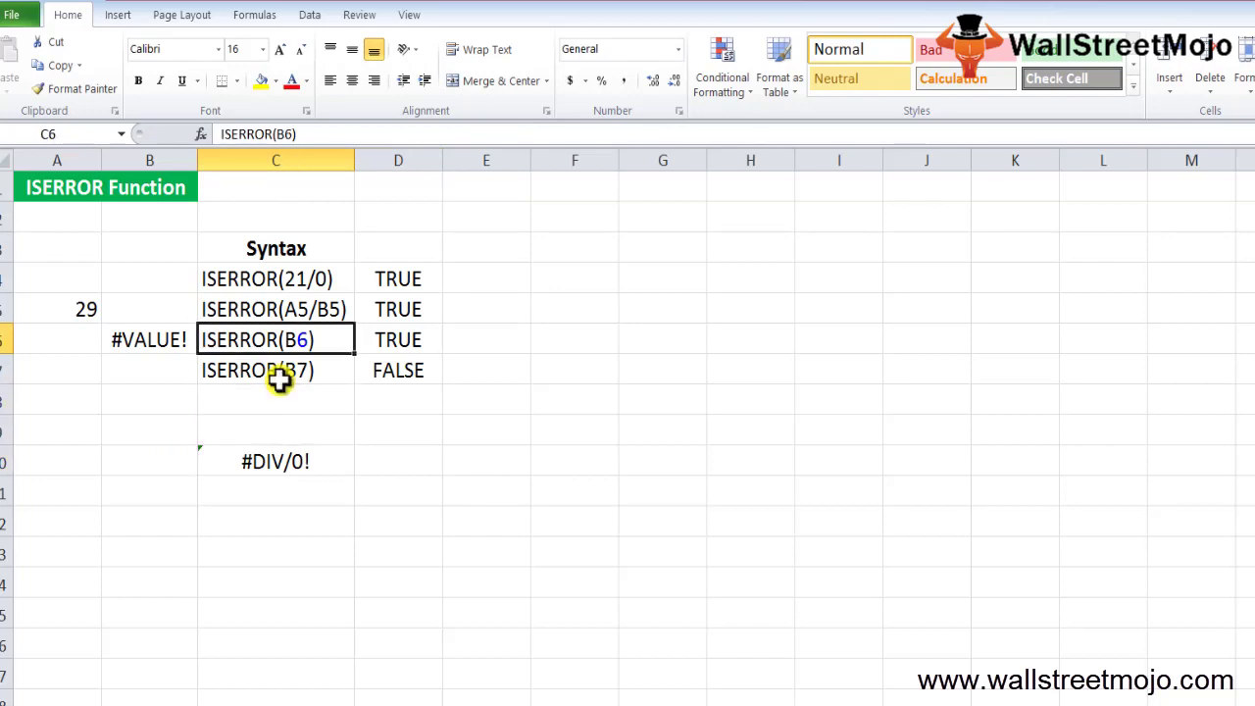
key("Down")
key("Down")
key("Down")
key("Down")
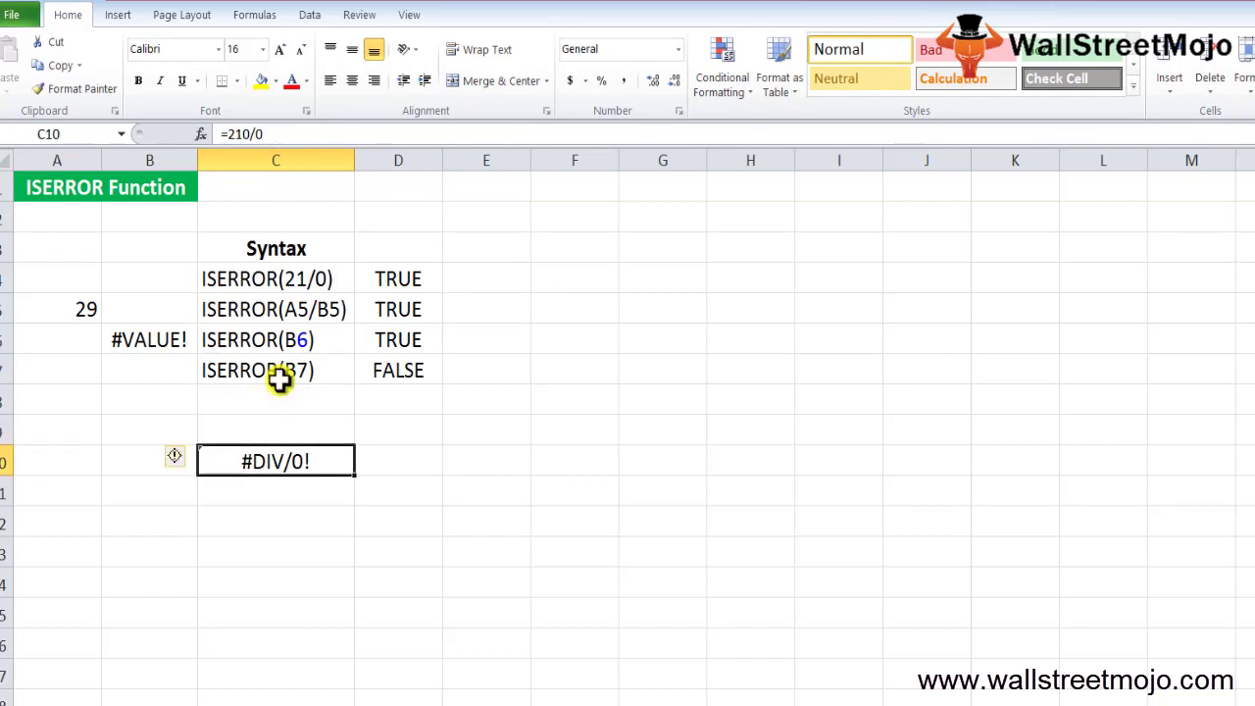
key("Down")
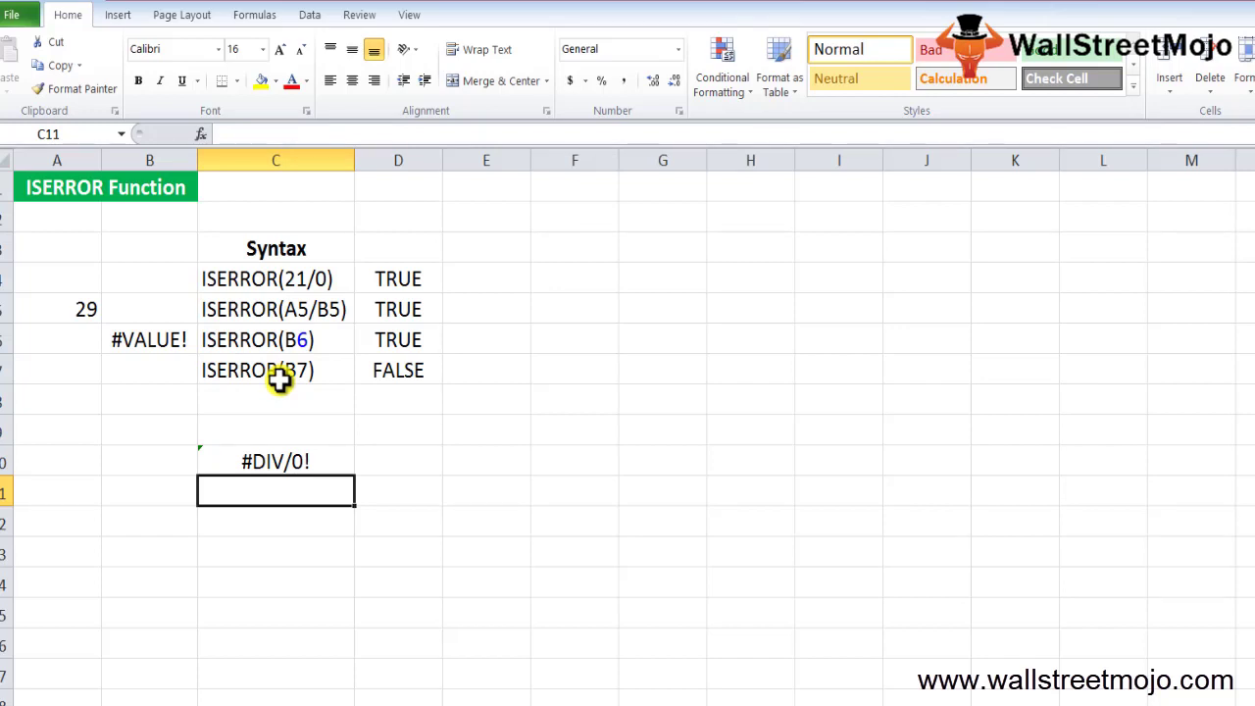
key("Up")
key("Up")
key("Right")
key("Right")
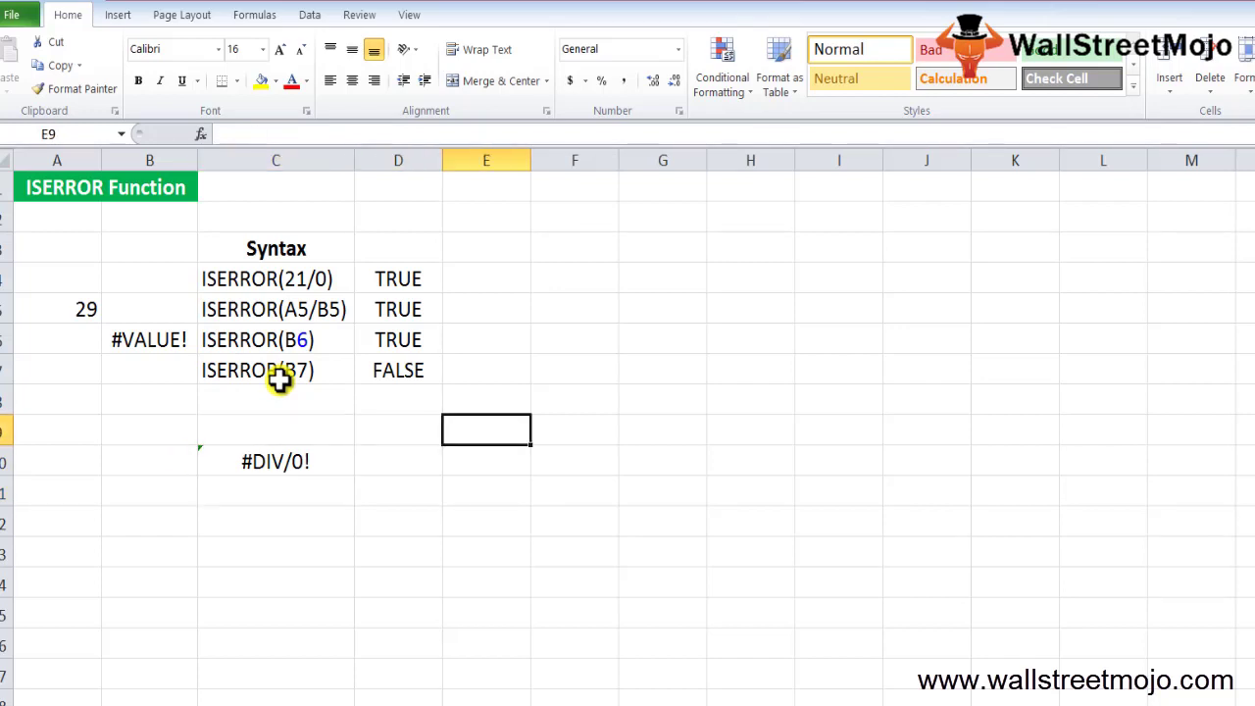
key("Down")
key("Down")
key("Left")
key("Left")
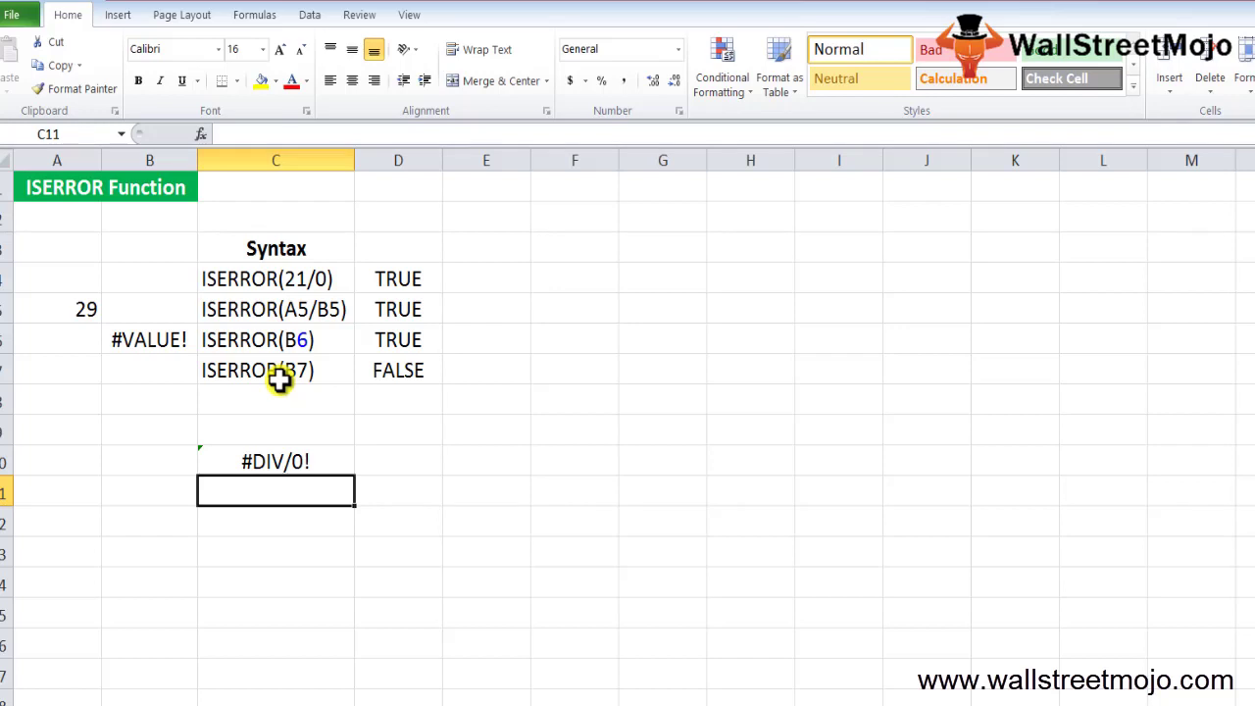
Step: Try the formula =ISERROR(21/0) in cell C11 and clear the cell again
type("=is")
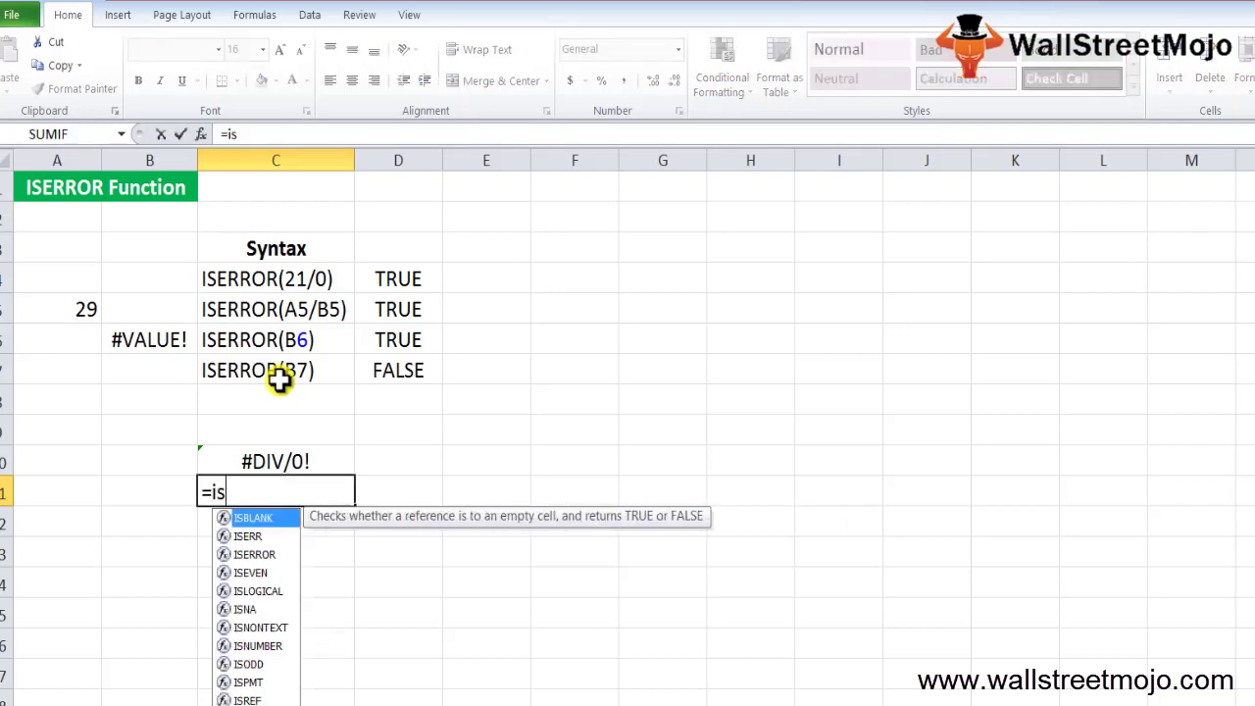
type("er")
key("Down")
key("Tab")
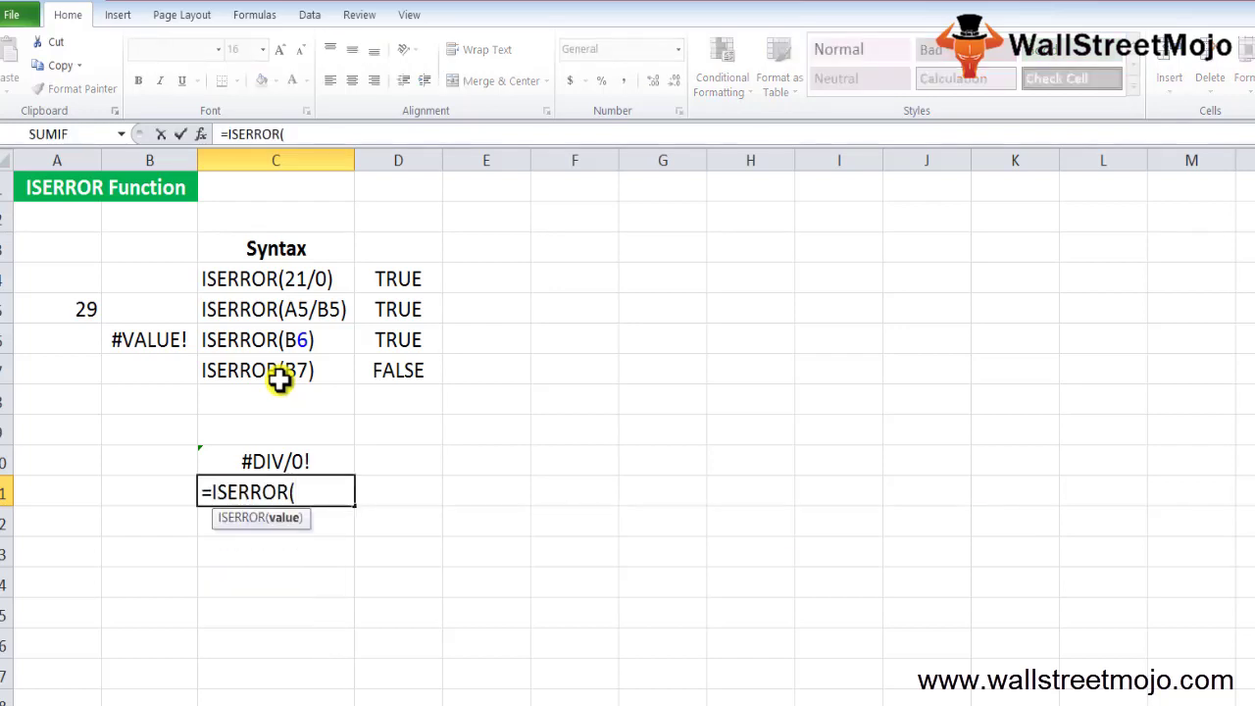
type("21/0)")
key("ctrl+Return")
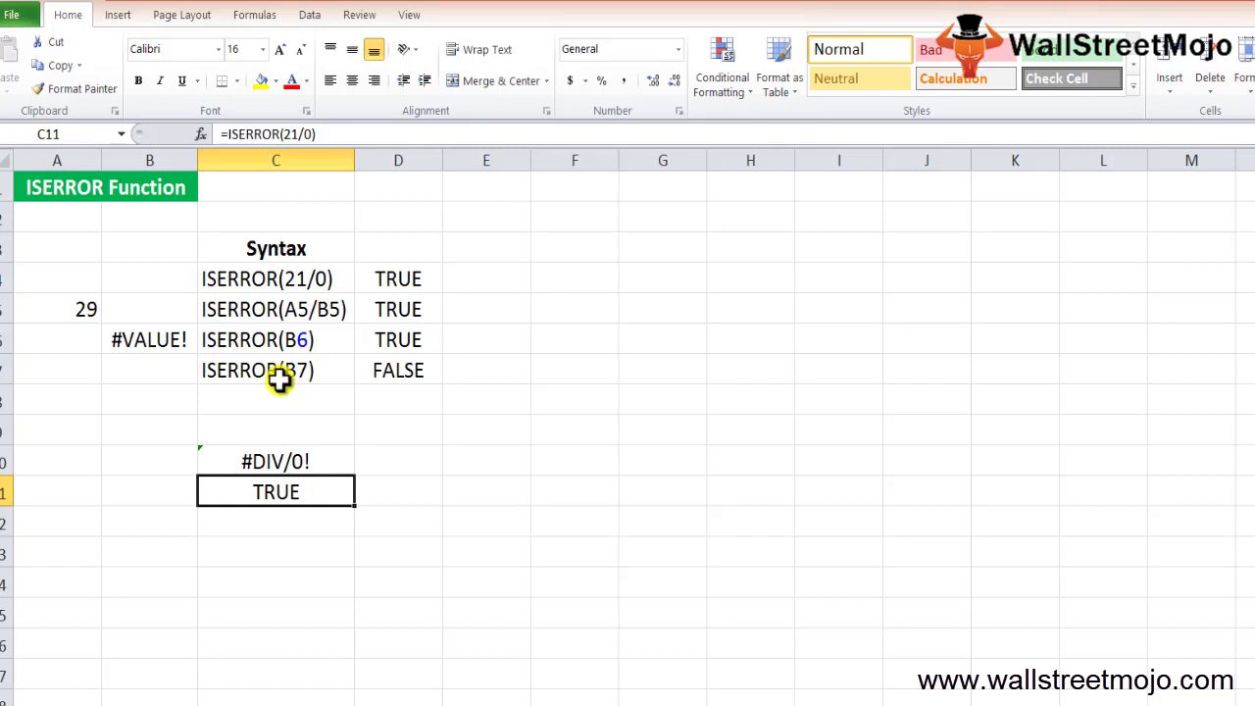
key("Delete")
key("Up")
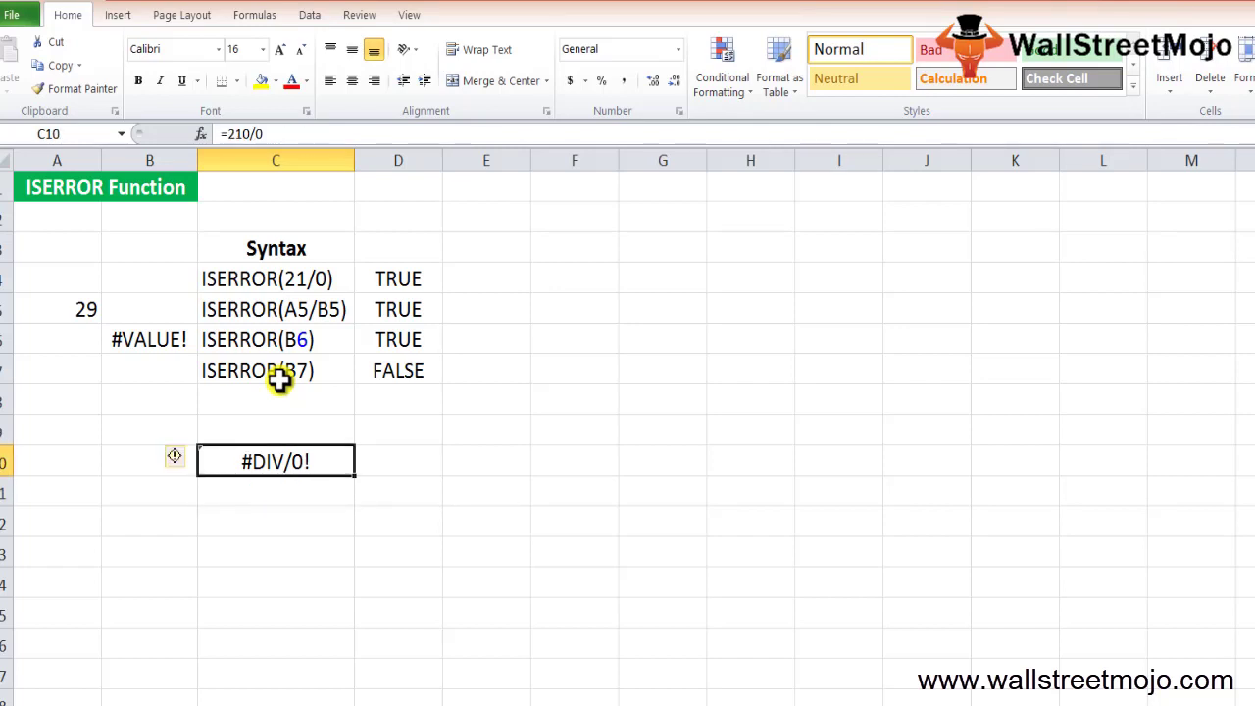
Step: Select the empty cell D10, beside the =210/0 formula
key("Right")
key("Left")
key("Left")
key("Up")
key("Up")
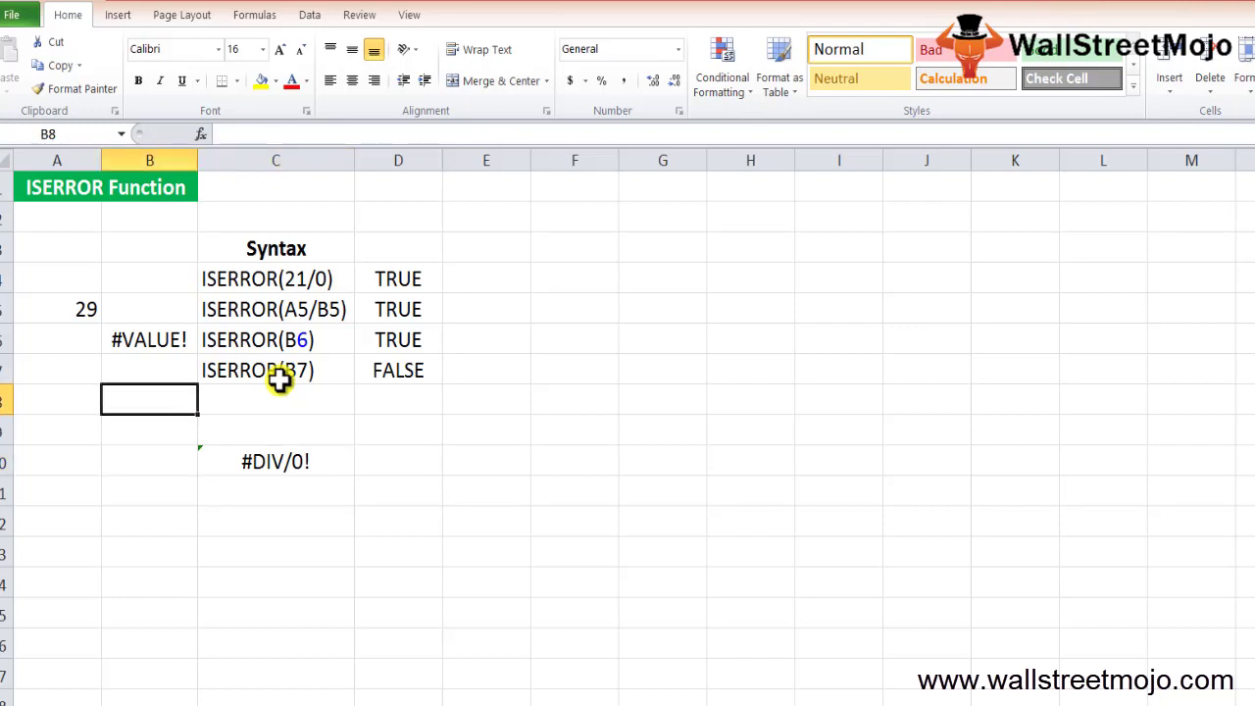
key("Up")
key("Up")
key("Down")
key("Down")
key("Down")
key("Down")
key("Right")
key("Right")
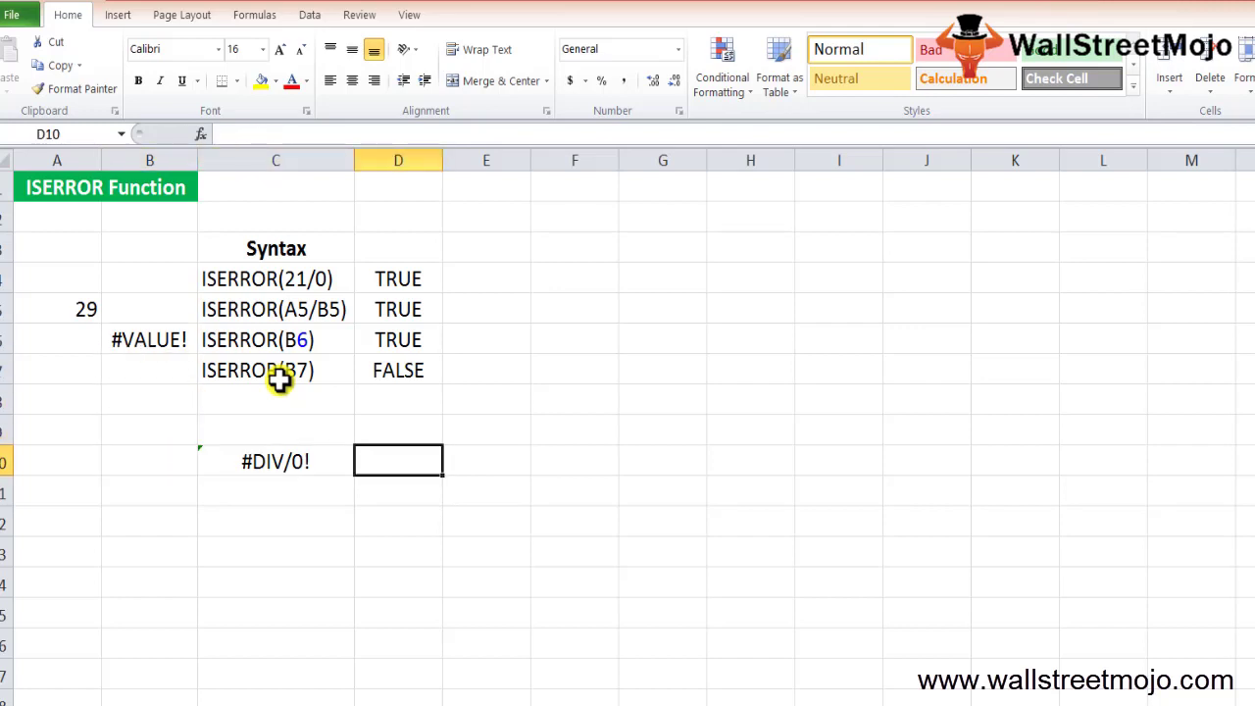
type("=iss")
key("BackSpace")
key("BackSpace")
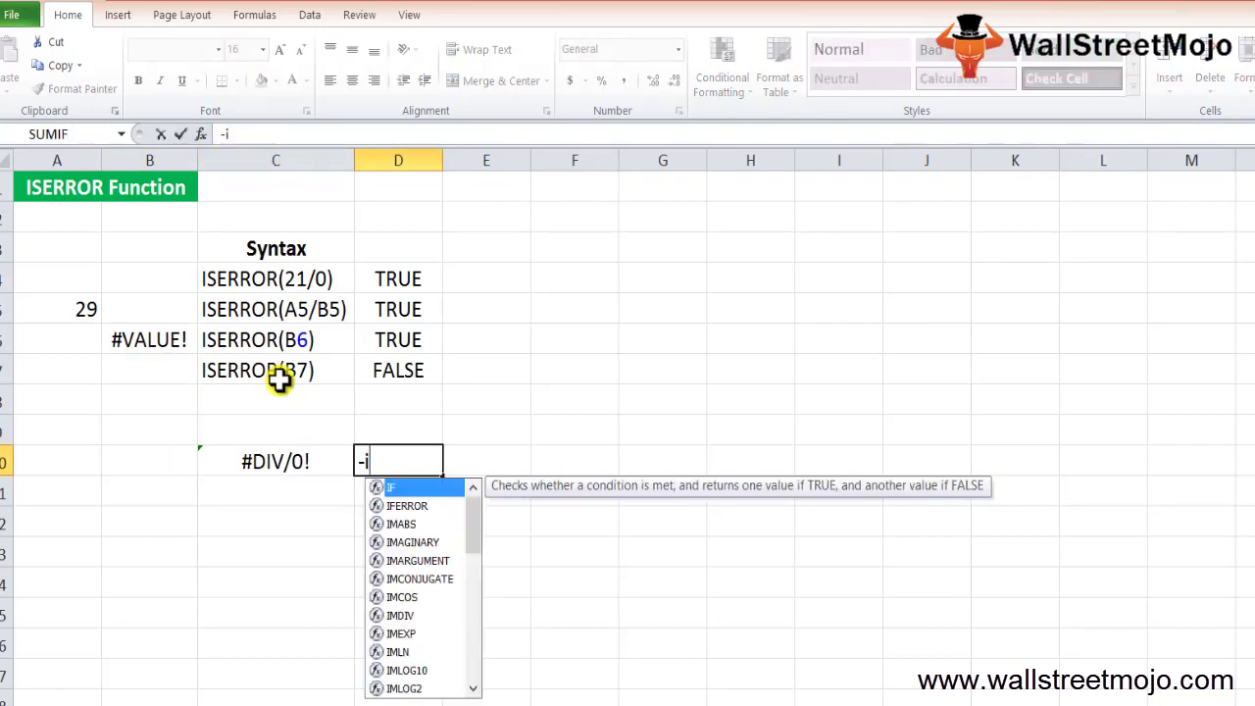
key("Escape")
Step: Enter the formula =ISERROR(20/0) in cell D10
type("=iss")
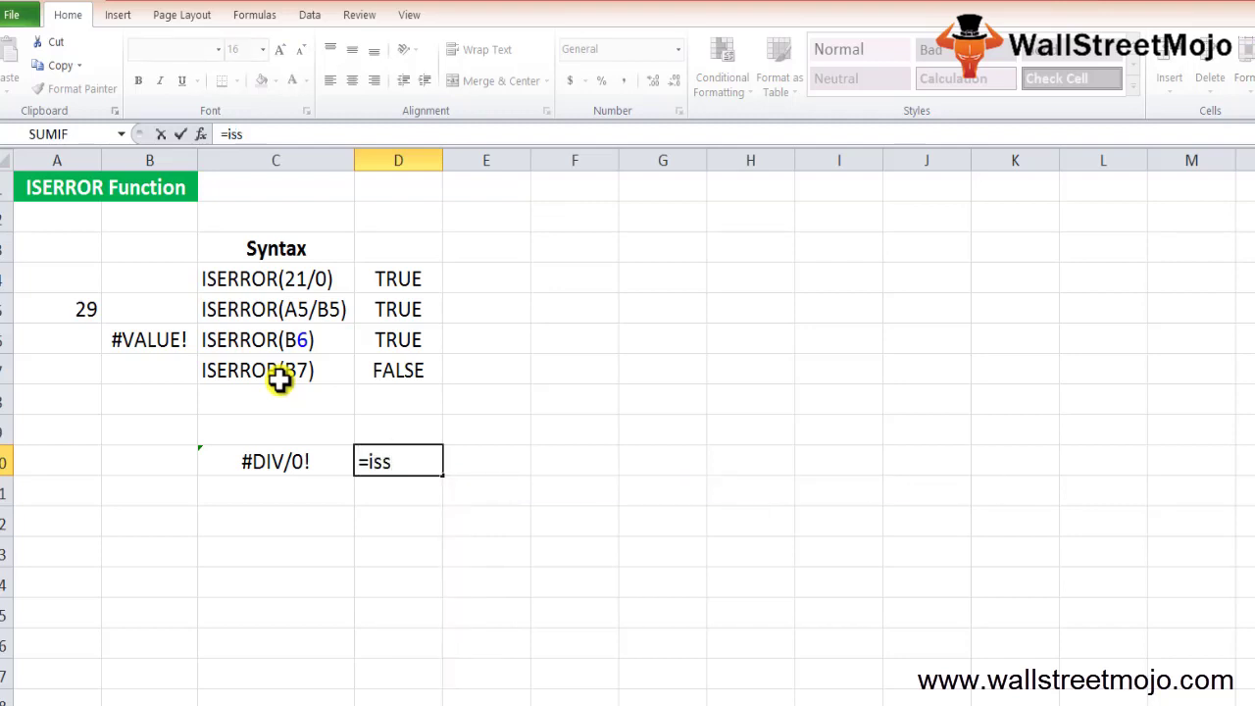
key("BackSpace")
type("e")
key("Down")
key("Tab")
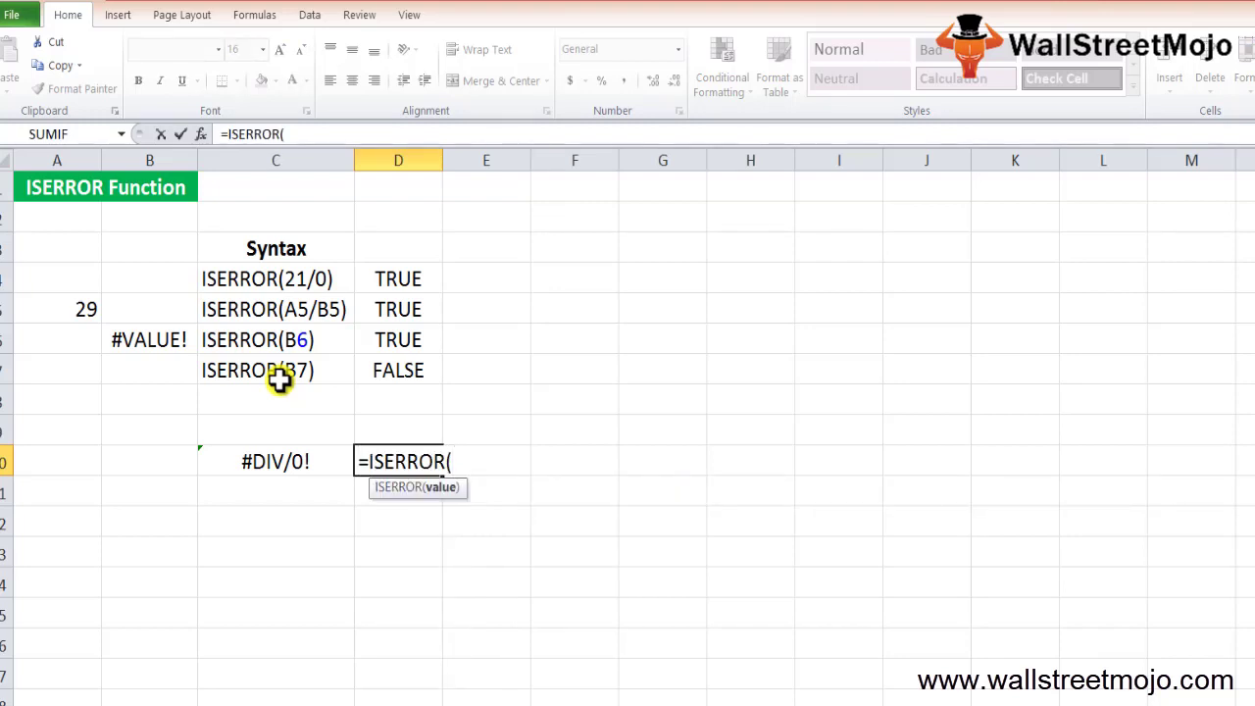
key("Left")
key("Right")
key("BackSpace")
key("BackSpace")
key("BackSpace")
type("20/0)")
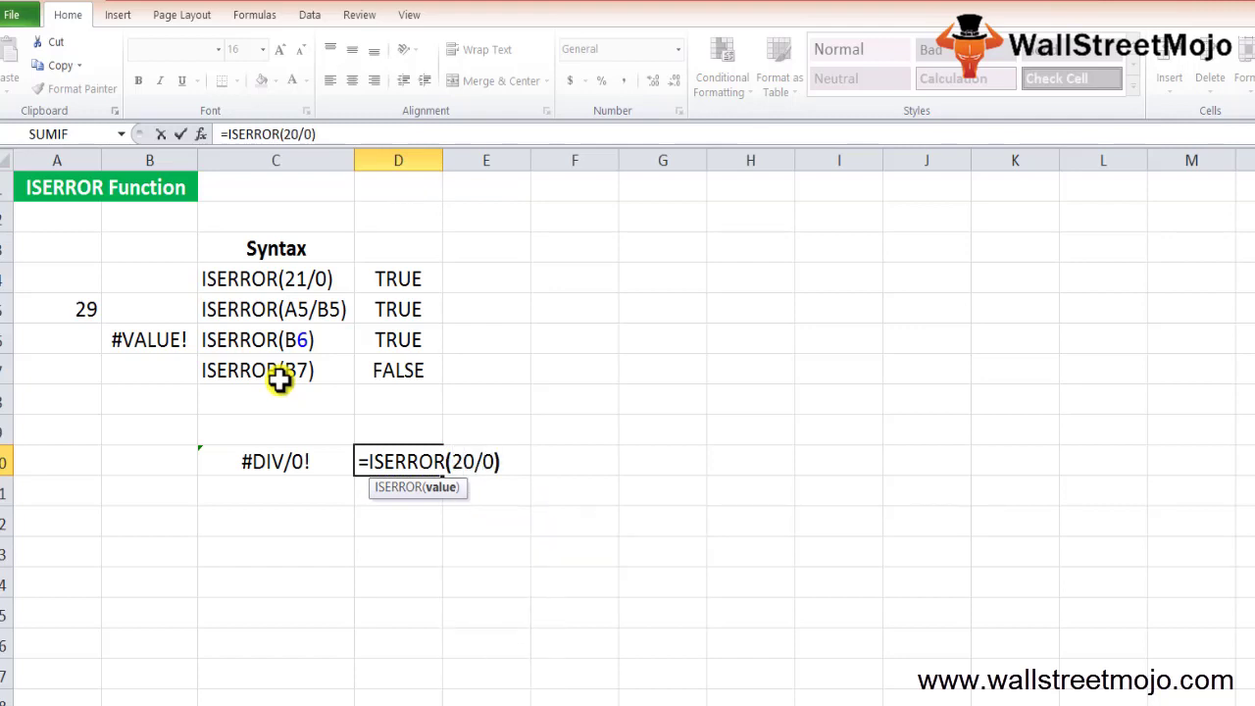
key("Return")
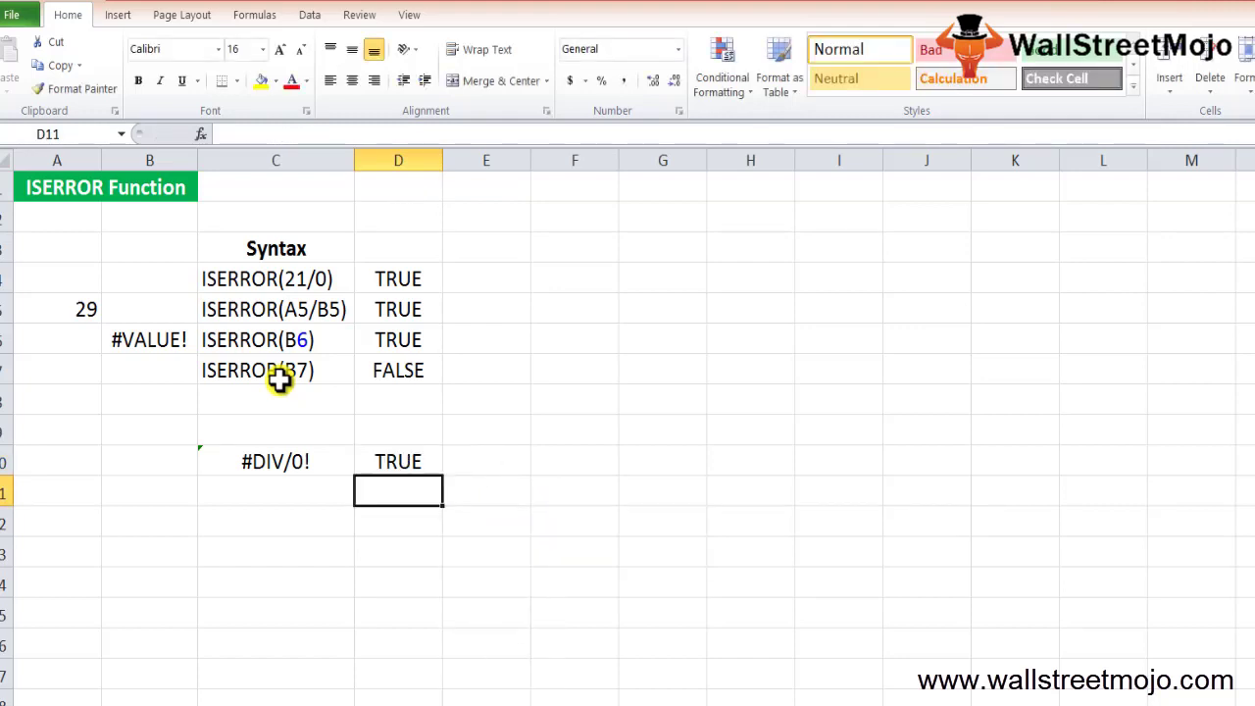
Step: Select the empty cell C11, directly below the =210/0 formula
key("Left")
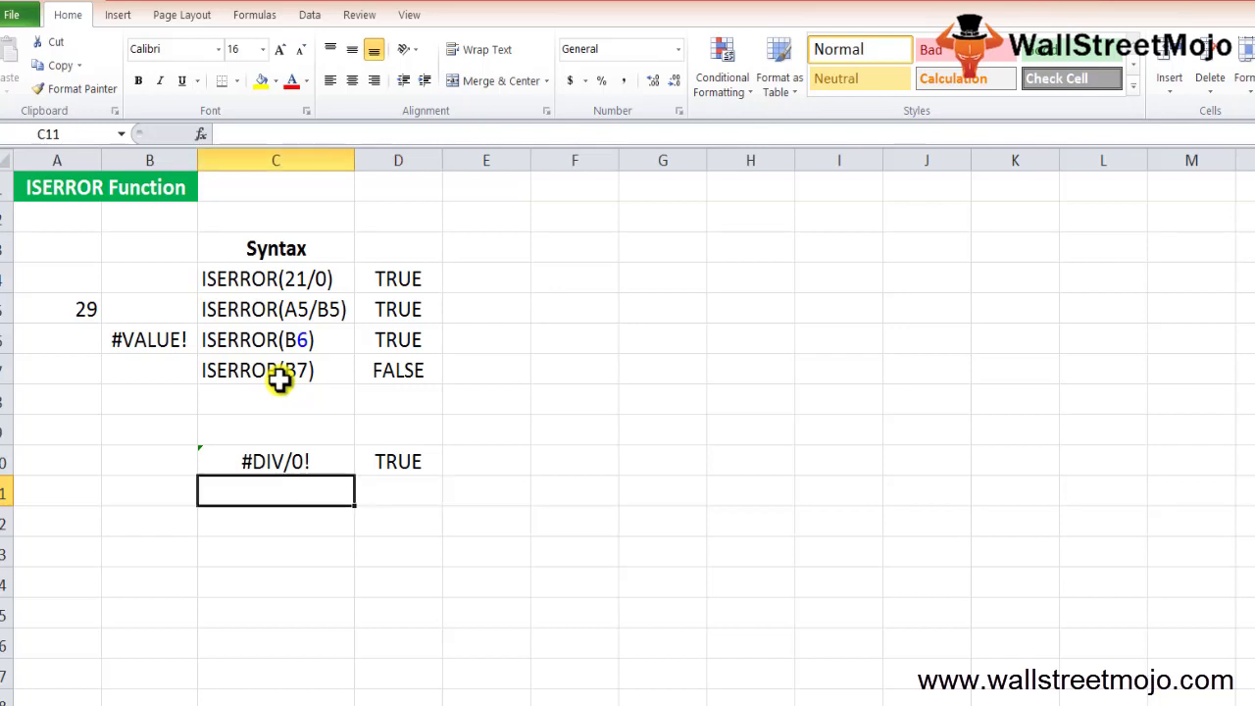
key("Down")
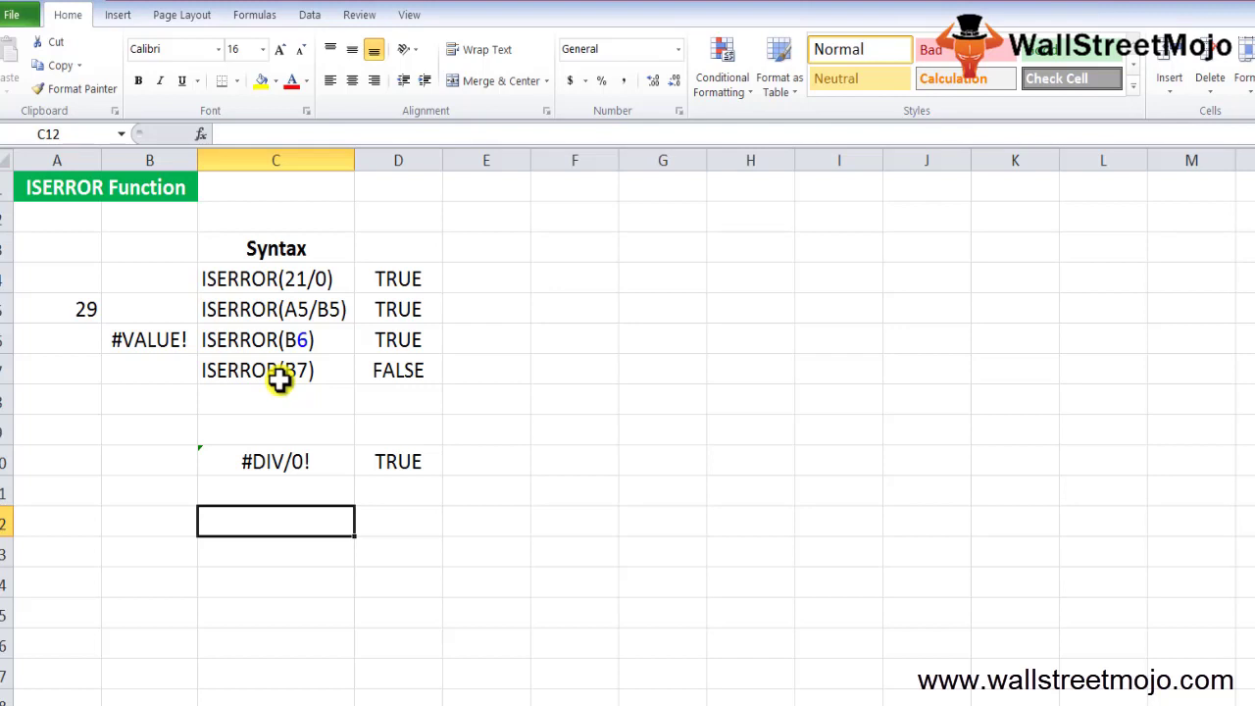
key("Up")
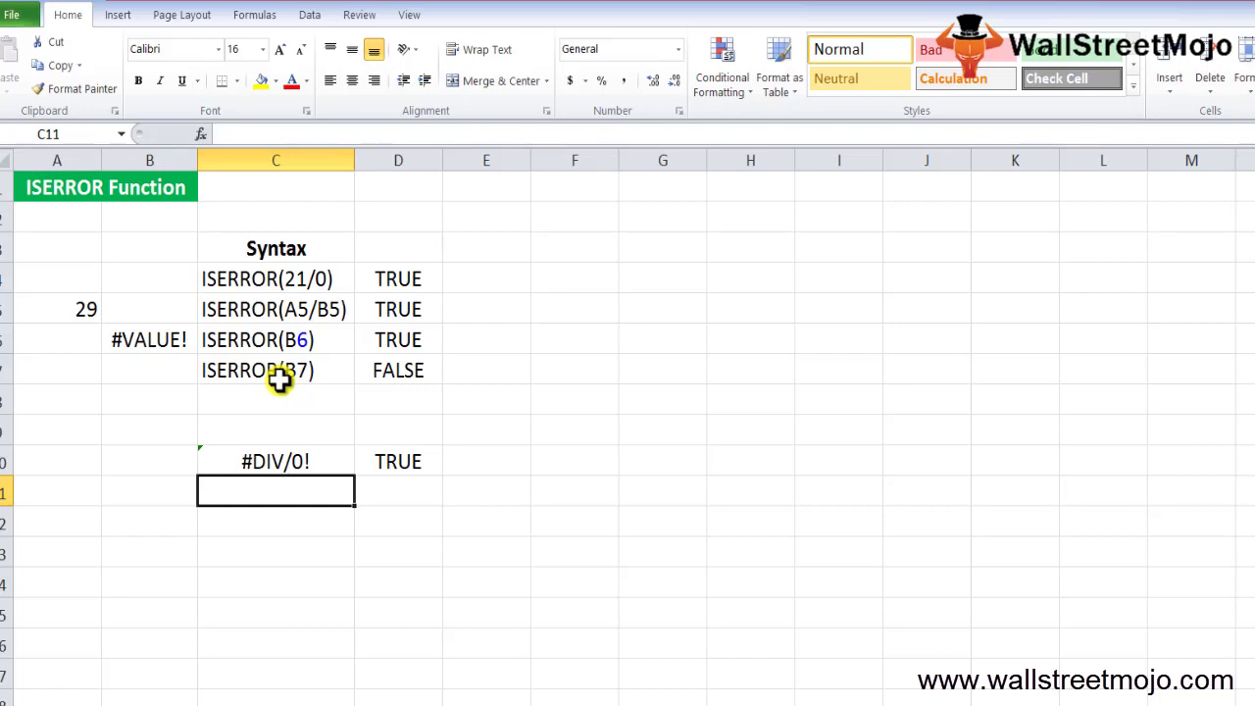
type("=")
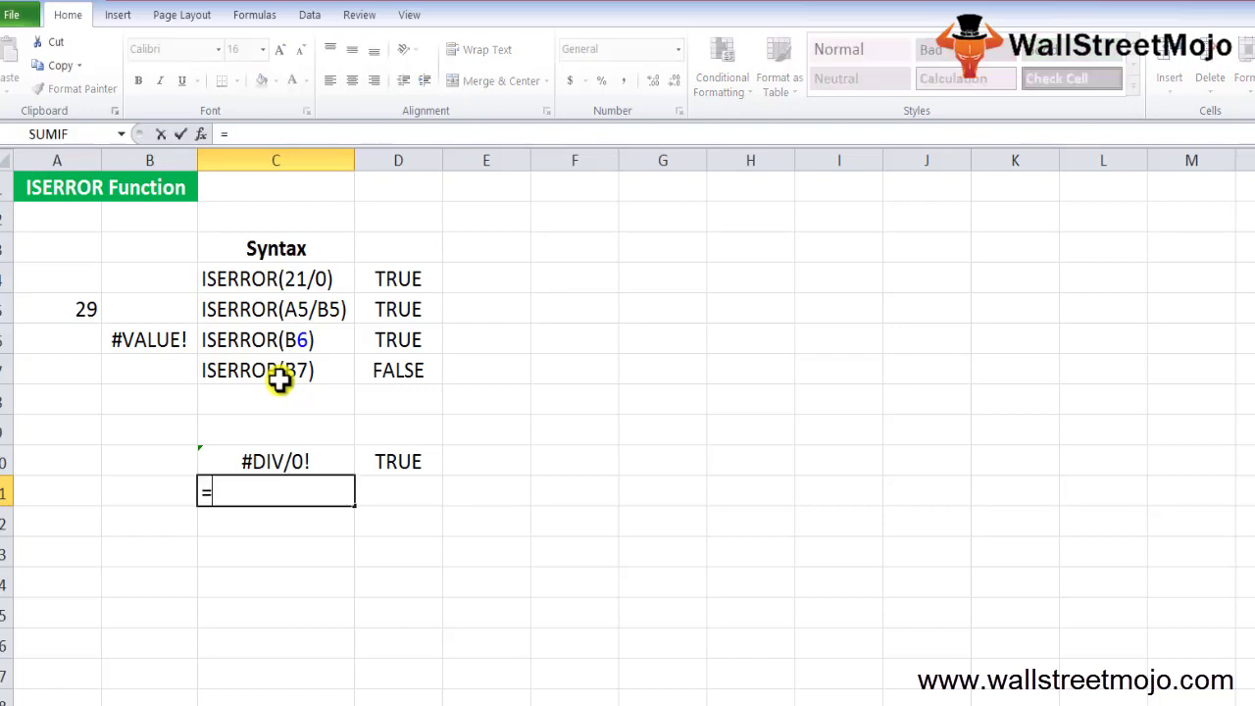
type("i")
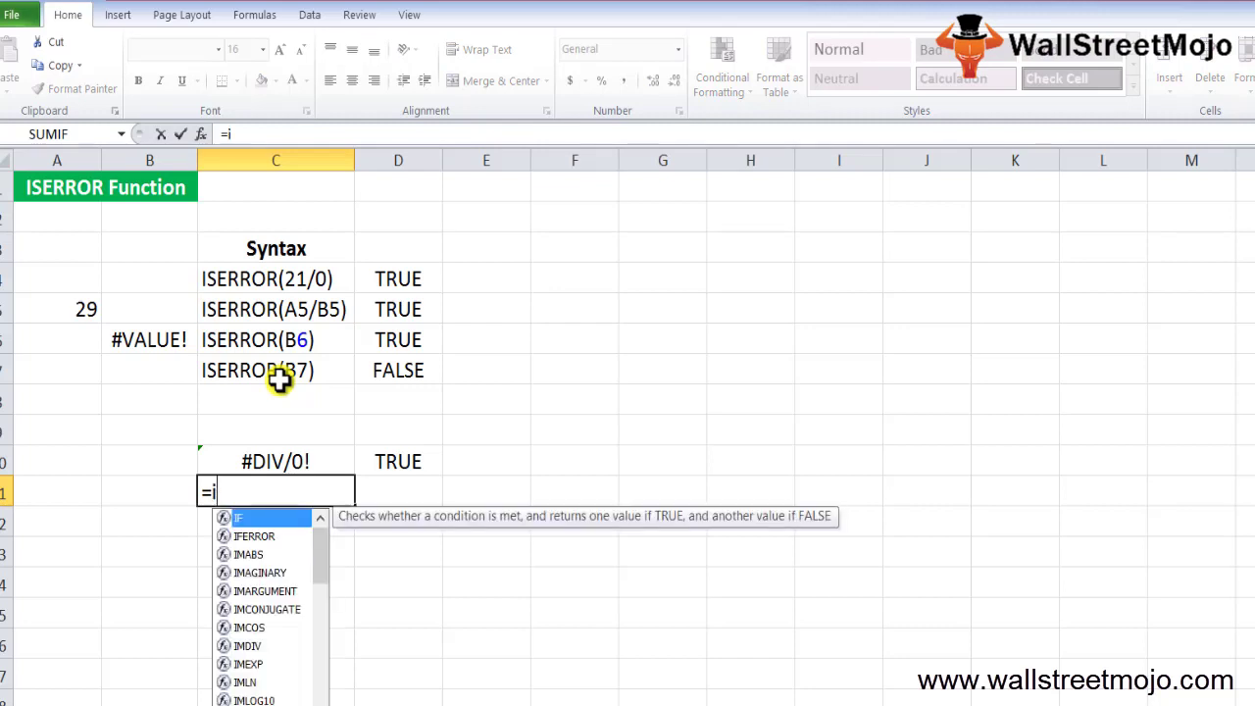
key("Up")
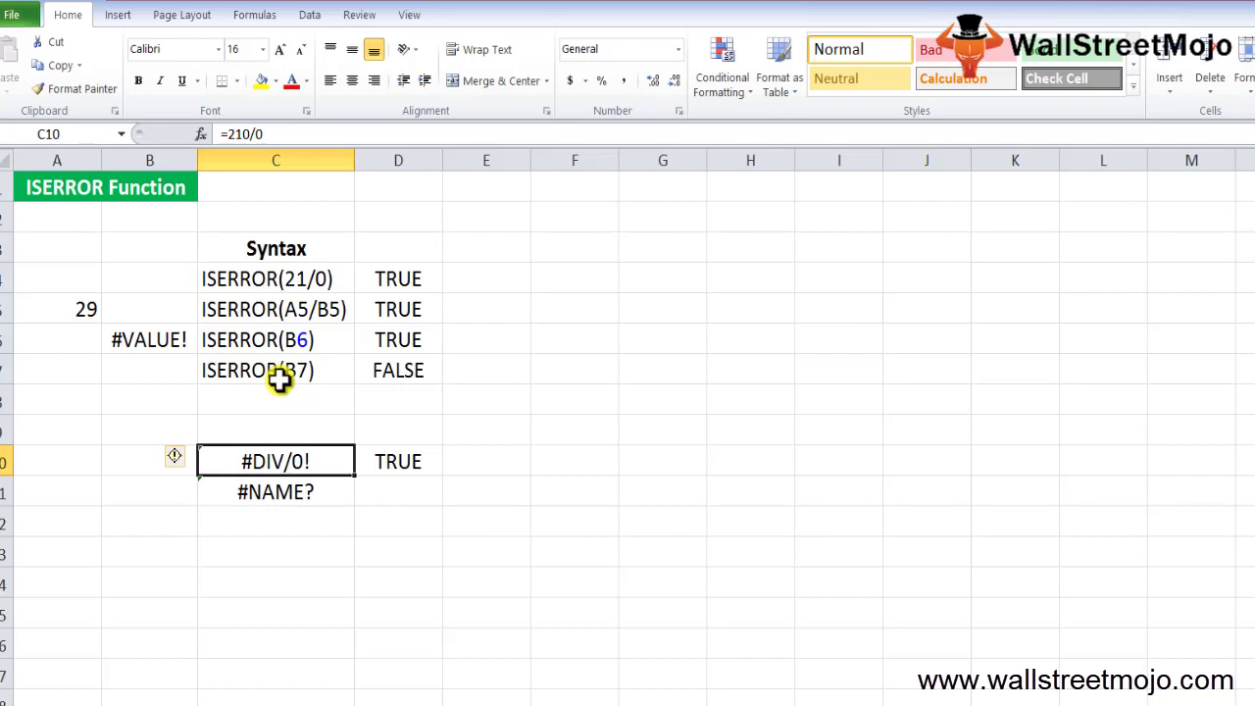
key("Down")
key("Down")
key("Up")
Step: Try the formula =ISERROR(A5/B5) in cell C11, referencing the cells in row 5
type("=")
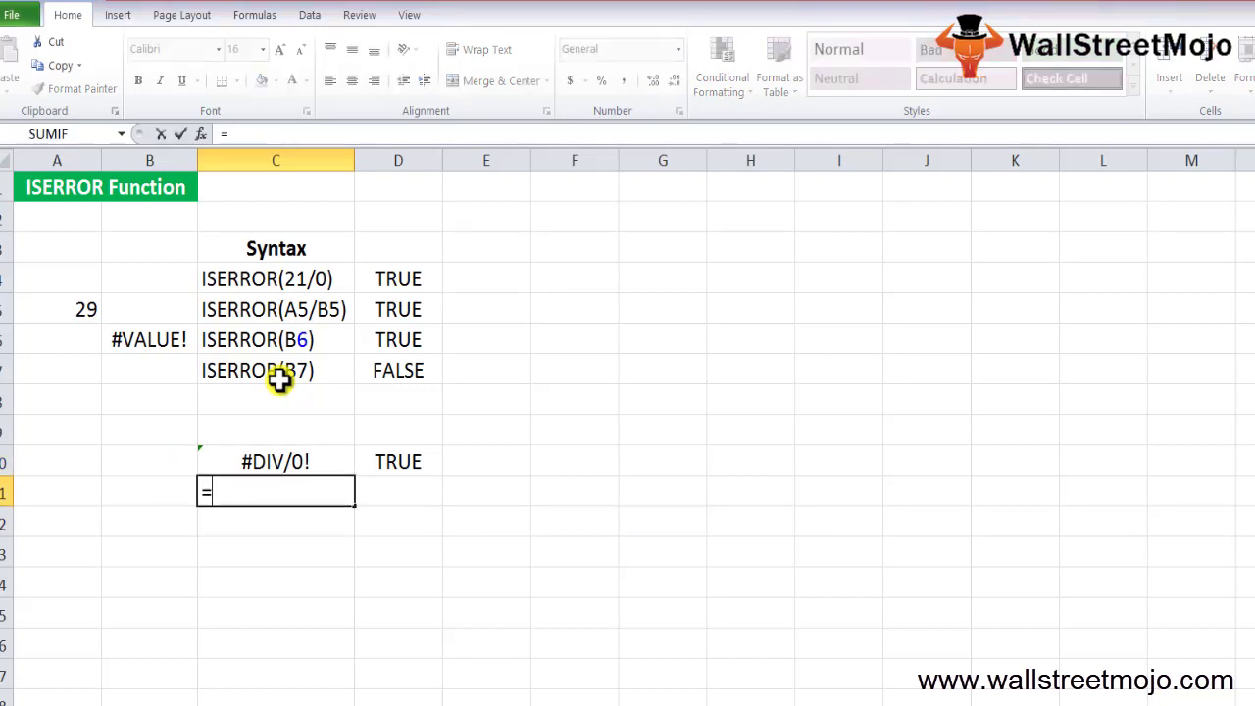
type("is")
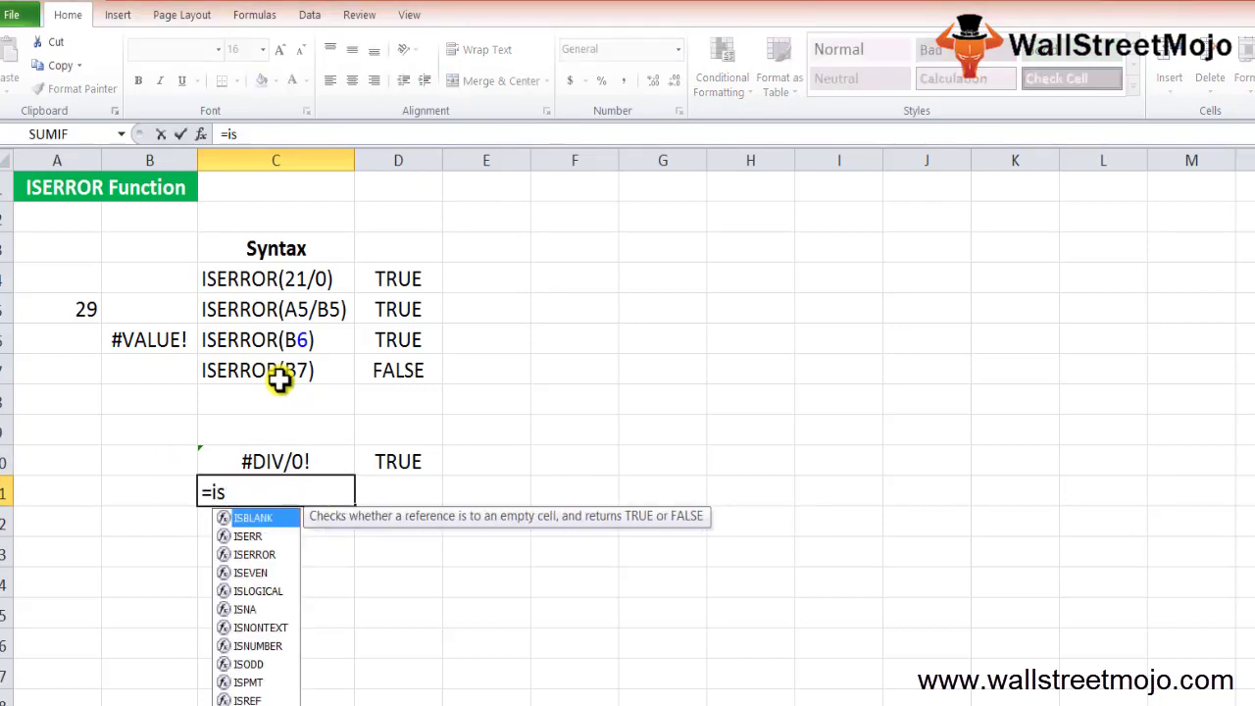
type("e")
key("Down")
key("Tab")
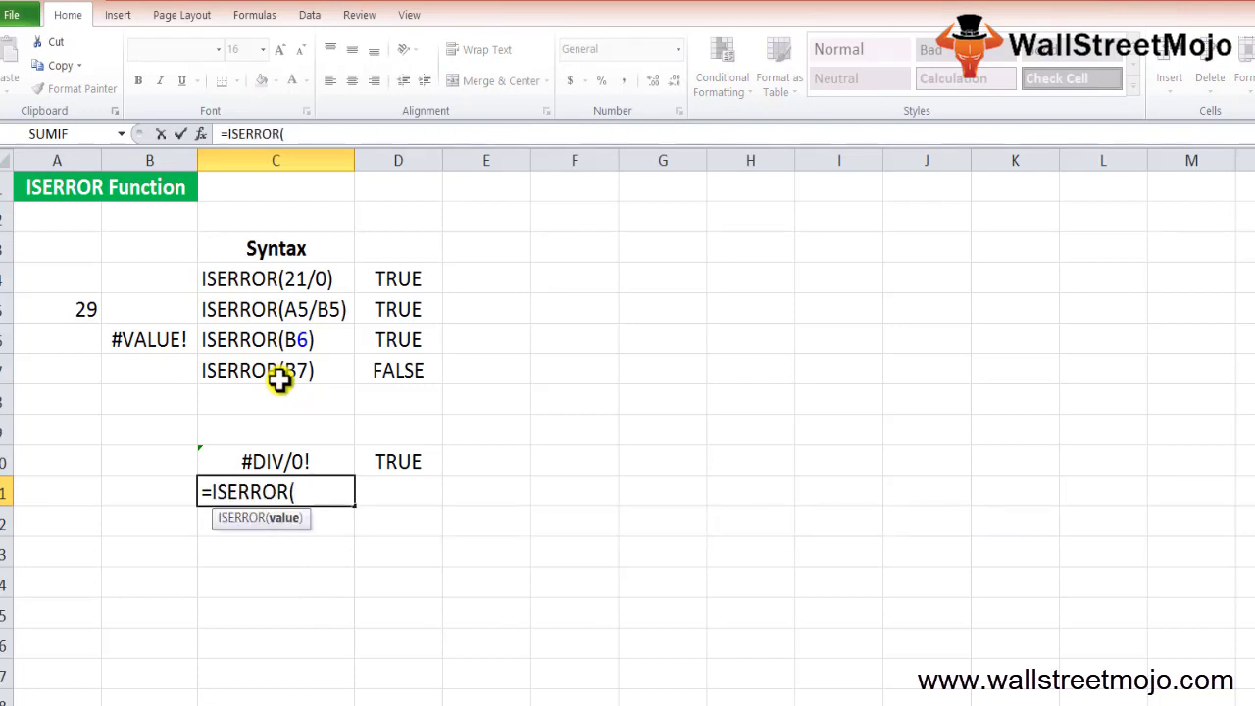
key("Left")
key("Left")
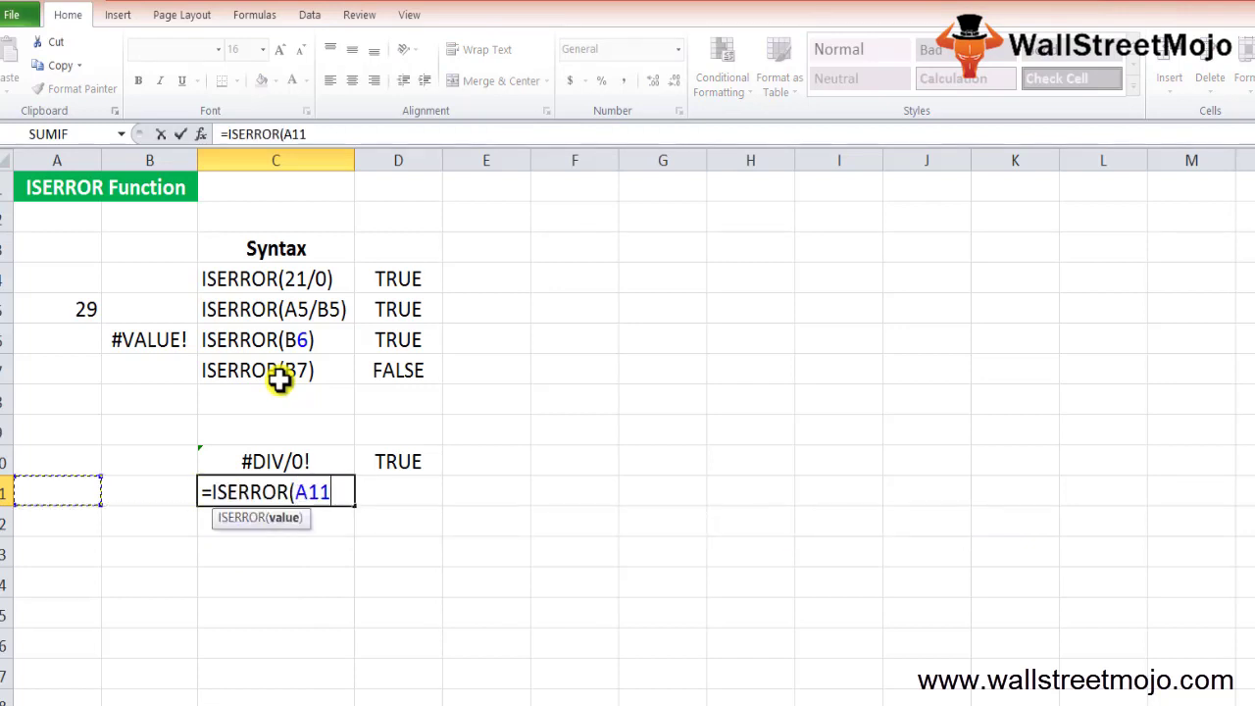
key("Up")
key("Up")
key("Up")
key("Up")
key("Up")
key("Up")
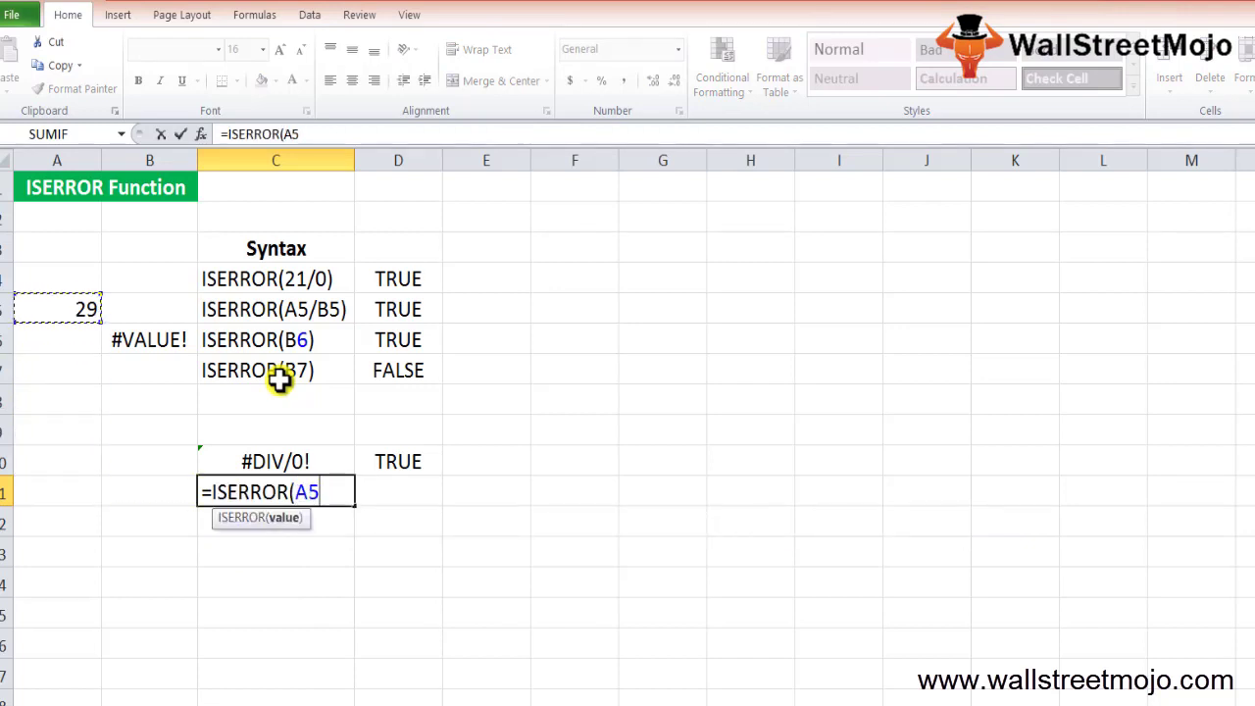
type("/")
key("Up")
key("Up")
key("Left")
key("Up")
key("Up")
key("Up")
key("Up")
key("Up")
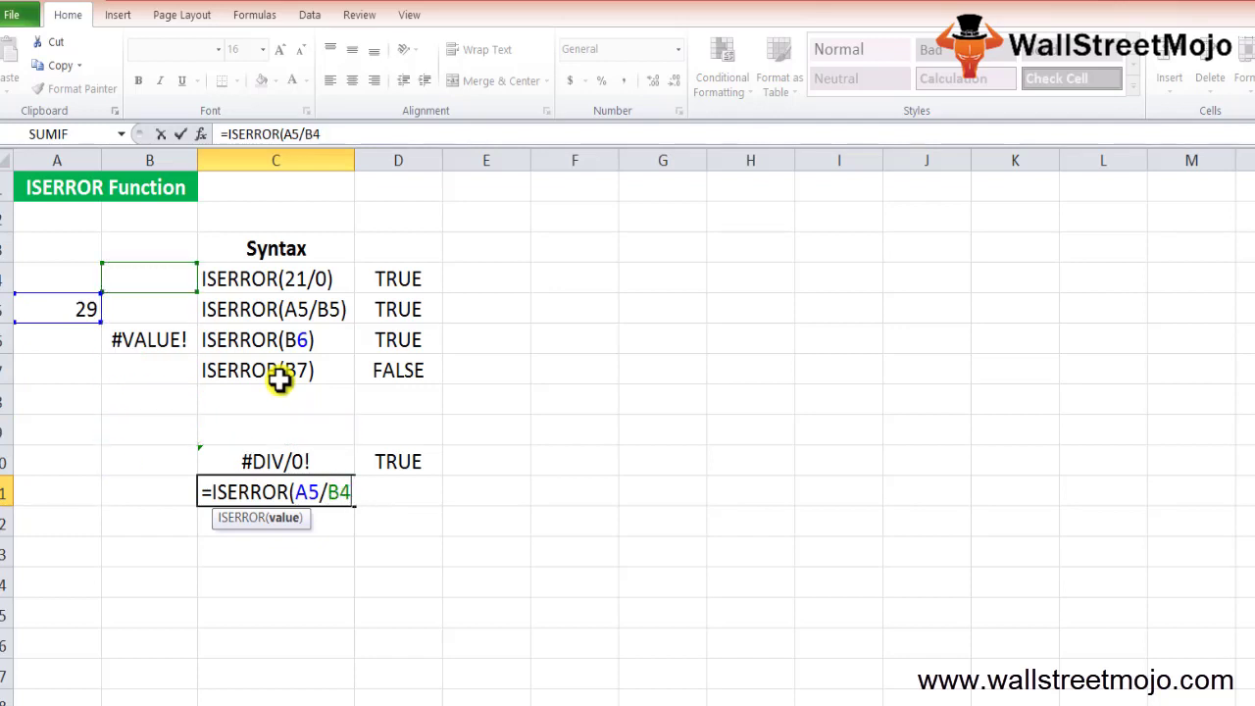
key("Down")
type(")")
key("Return")
key("Up")
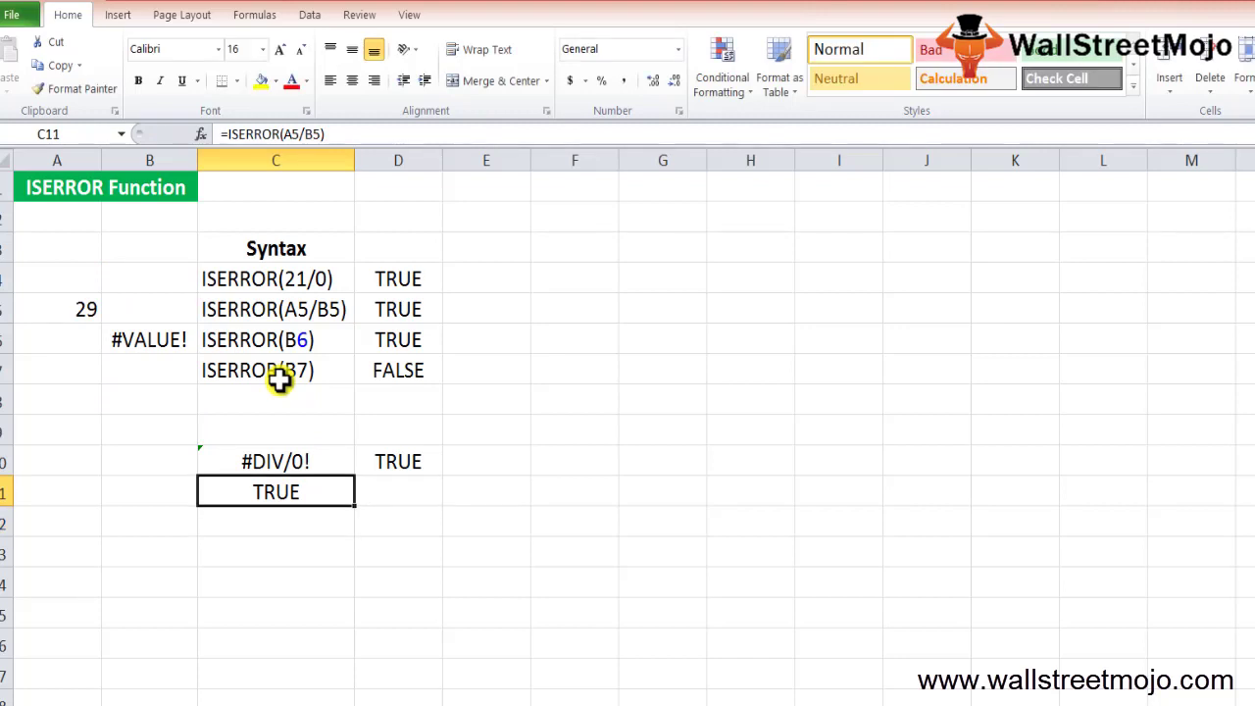
Step: Enter the plain division =A5/B5 in cell C11 and select cell D11 beside it
type("=")
key("Up")
key("Up")
key("Up")
key("Up")
key("Up")
key("Up")
key("Left")
key("Left")
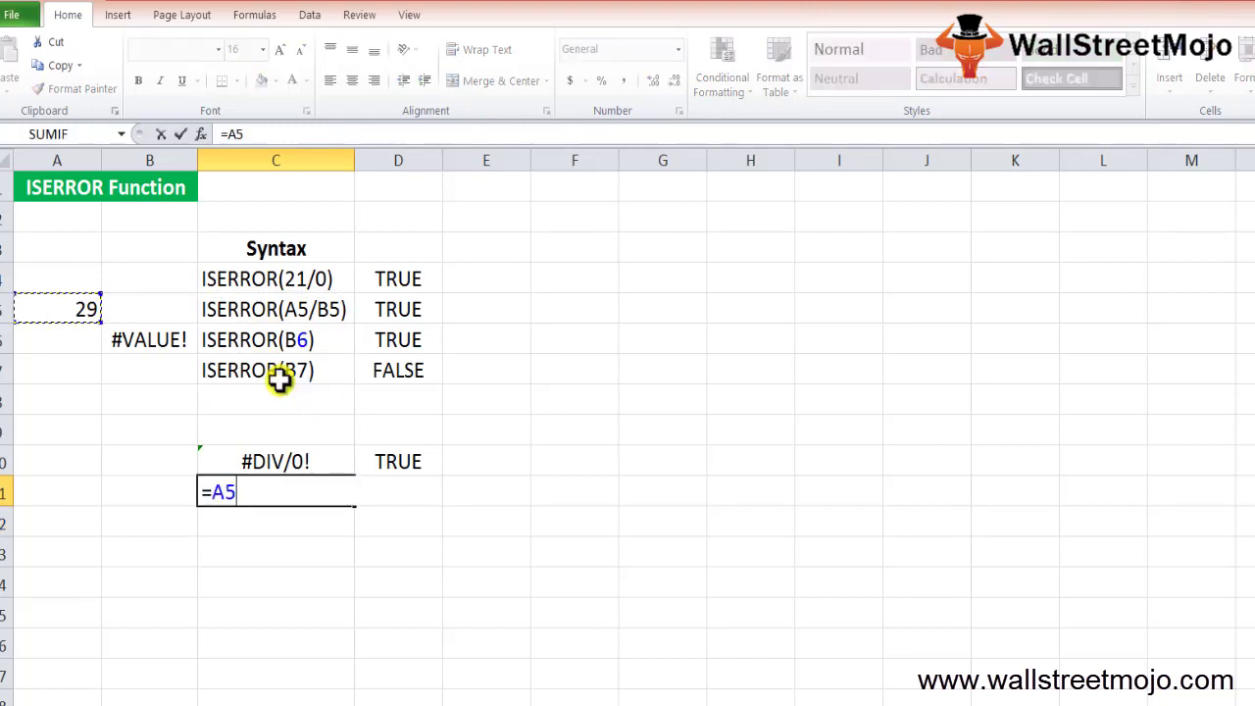
type("/")
key("Up")
key("Up")
key("Up")
key("Up")
key("Up")
key("Up")
key("Left")
key("Return")
key("Up")
key("Right")
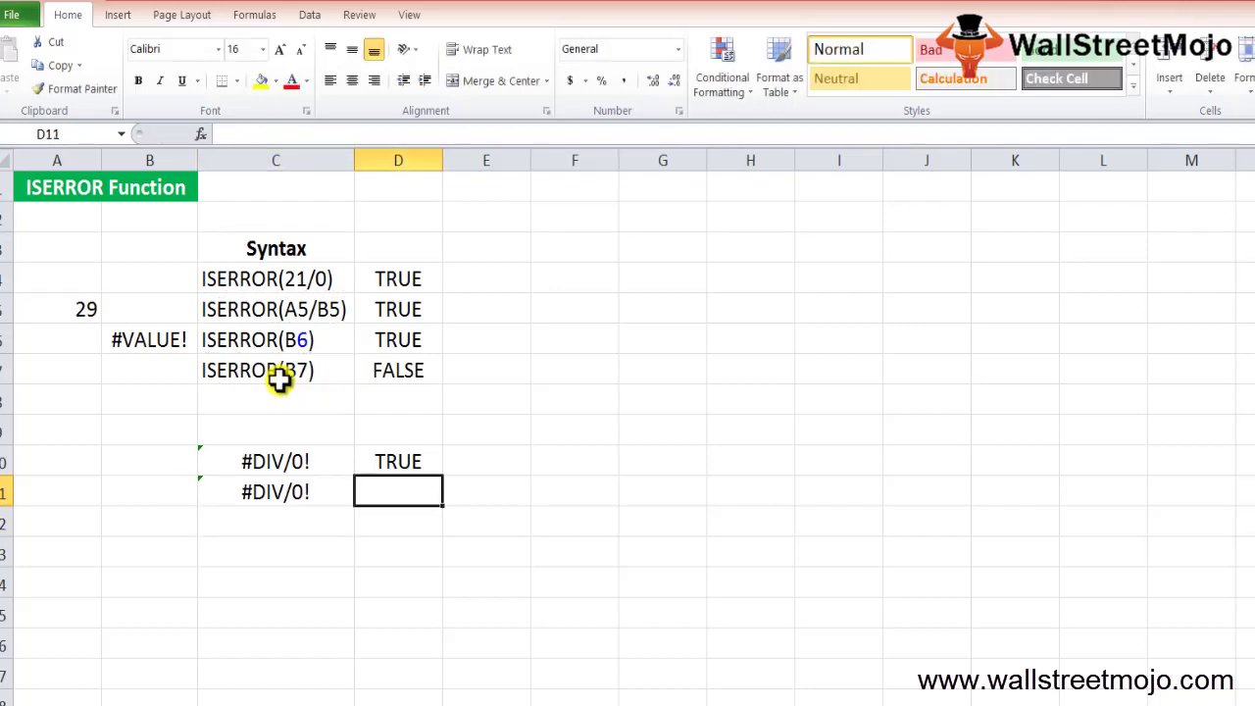
Step: Fill the ISERROR formula from D10 down into D11 and inspect the copied formula
key("Up")
key("shift+Down")
key("ctrl+d")
key("Down")
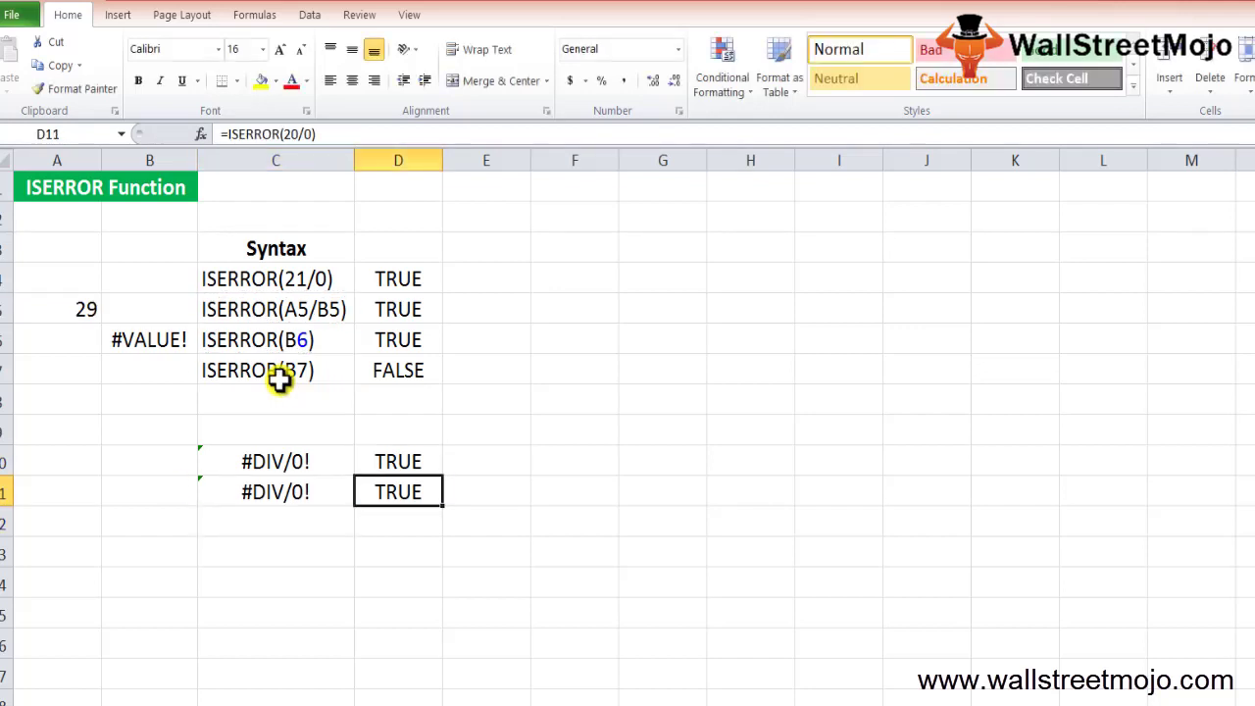
key("F2")
key("Escape")
Step: Replace the formula in cell D11 with =A5/B5
type("=")
key("Up")
key("Left")
key("Up")
key("Up")
key("Up")
key("Up")
key("Left")
key("Left")
key("Up")
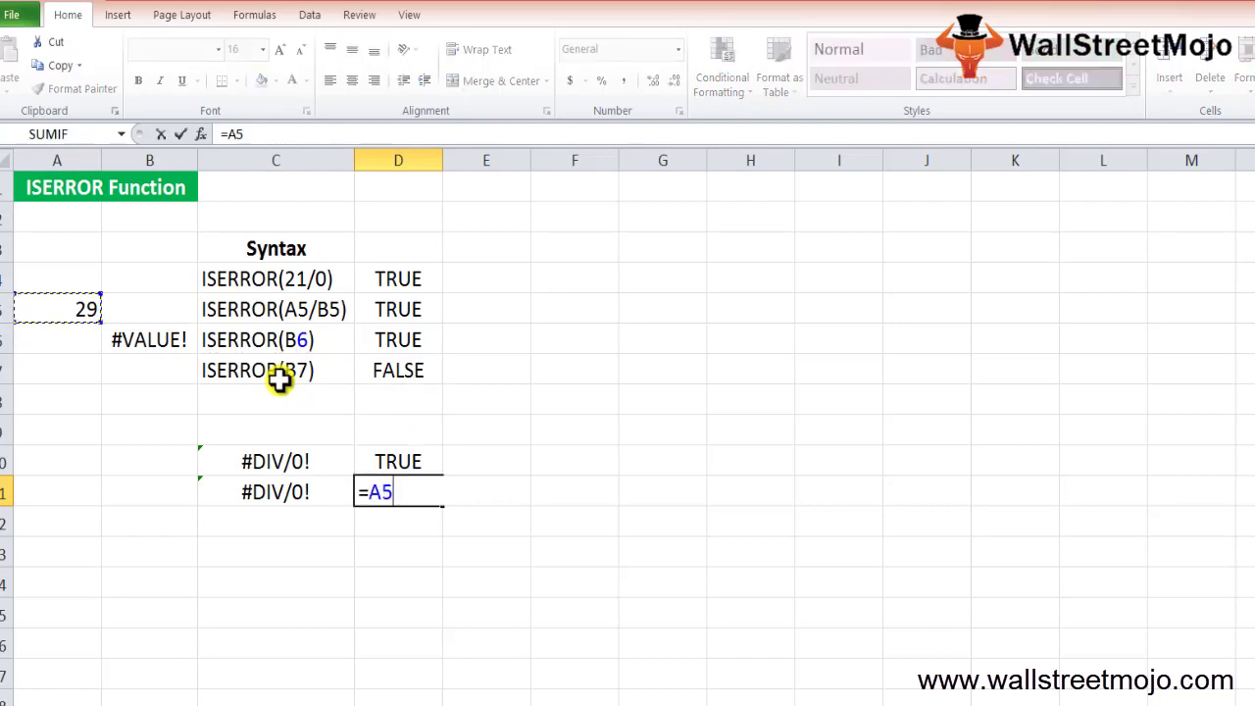
type("*")
key("BackSpace")
type("/")
key("Up")
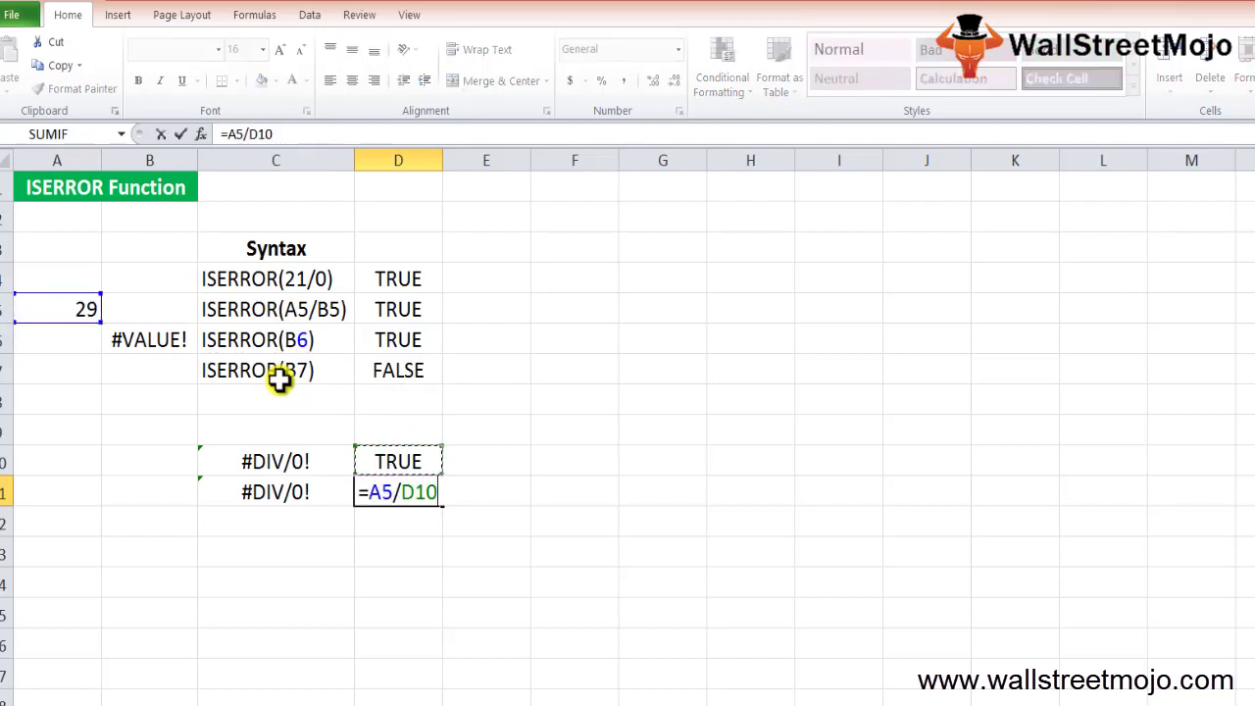
key("Left")
key("Up")
key("Up")
key("Up")
key("Up")
key("Up")
key("Left")
key("Return")
key("Up")
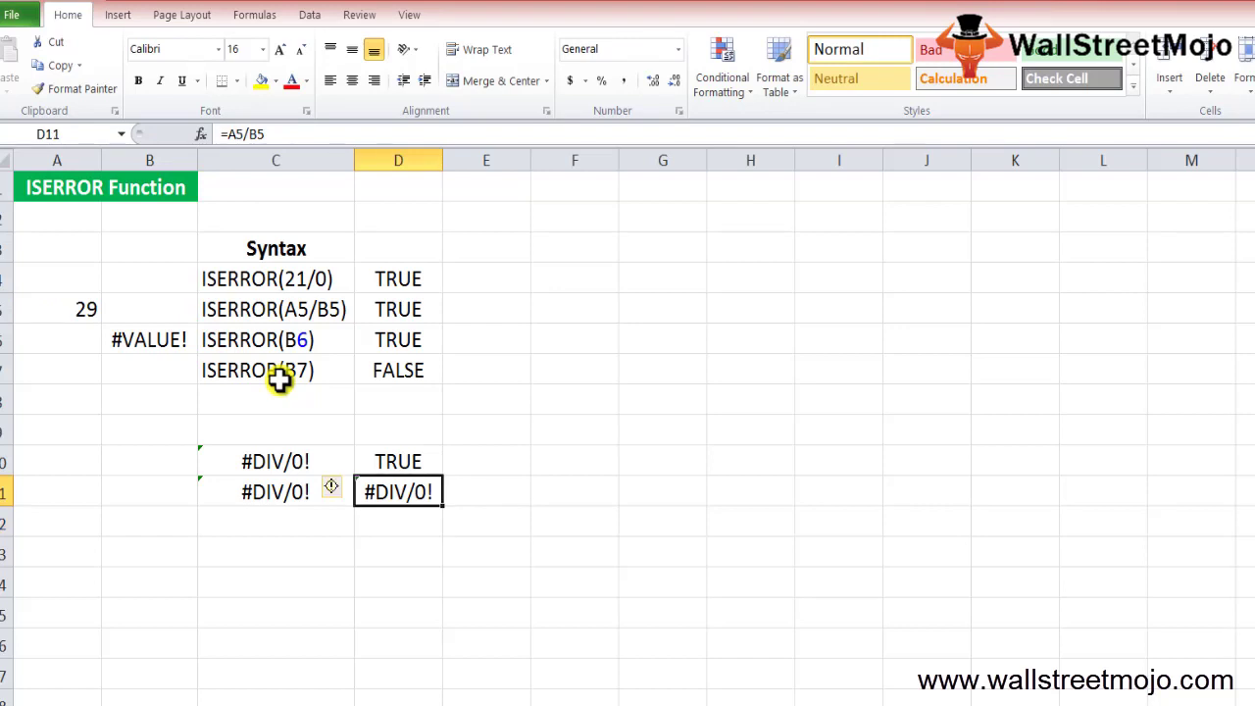
Step: Wrap the division in cell D11 in the ISERROR function, making it =ISERROR(A5/B5)
key("Left")
key("Right")
key("Up")
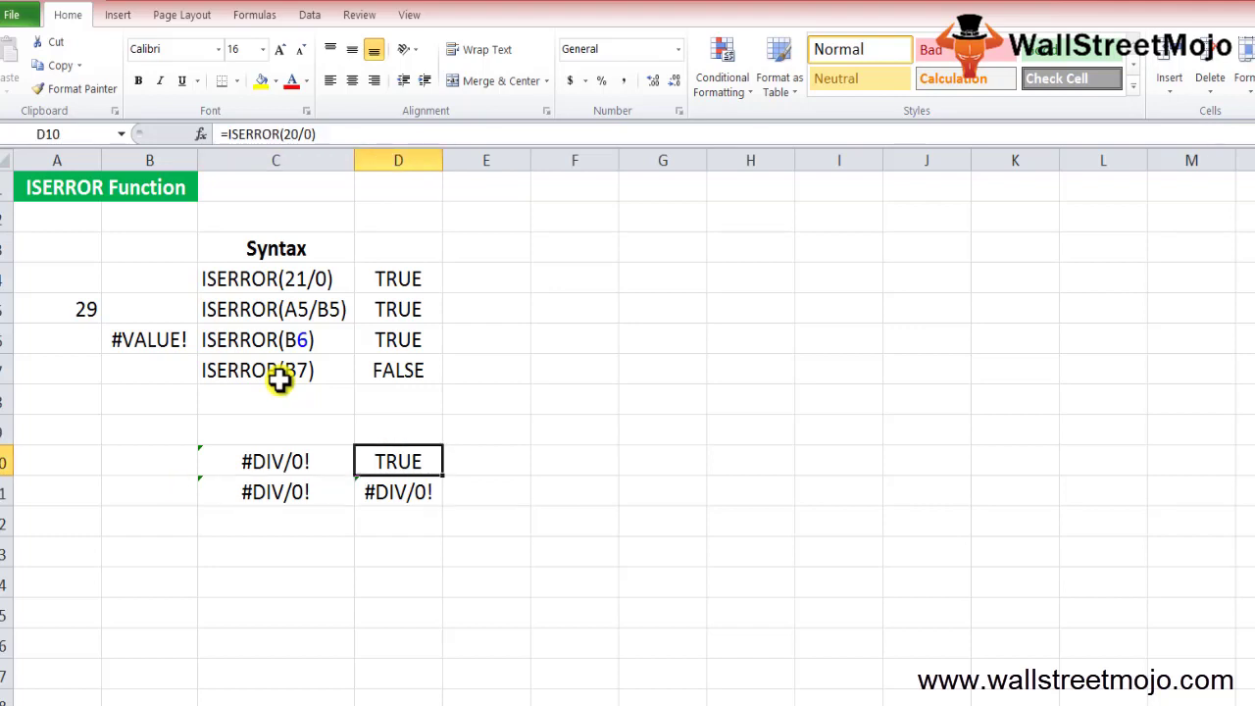
key("Down")
key("F2")
key("Left")
key("Left")
key("Left")
key("Left")
key("Left")
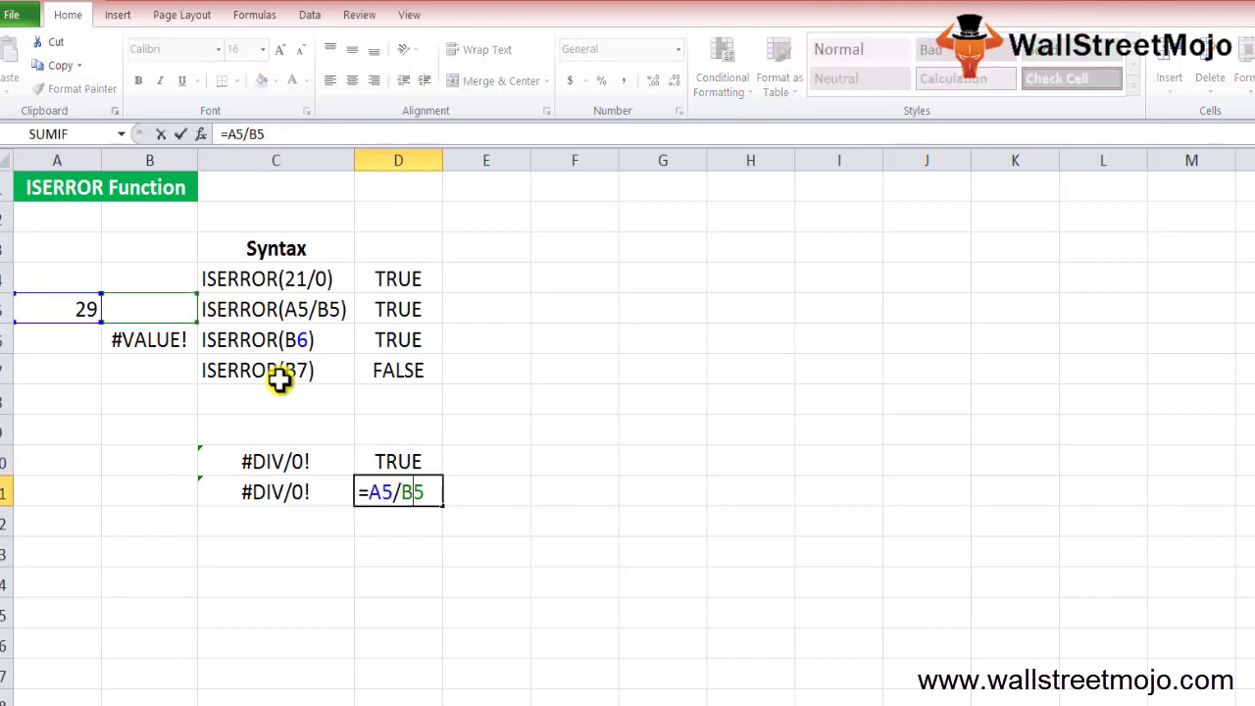
type("iser")
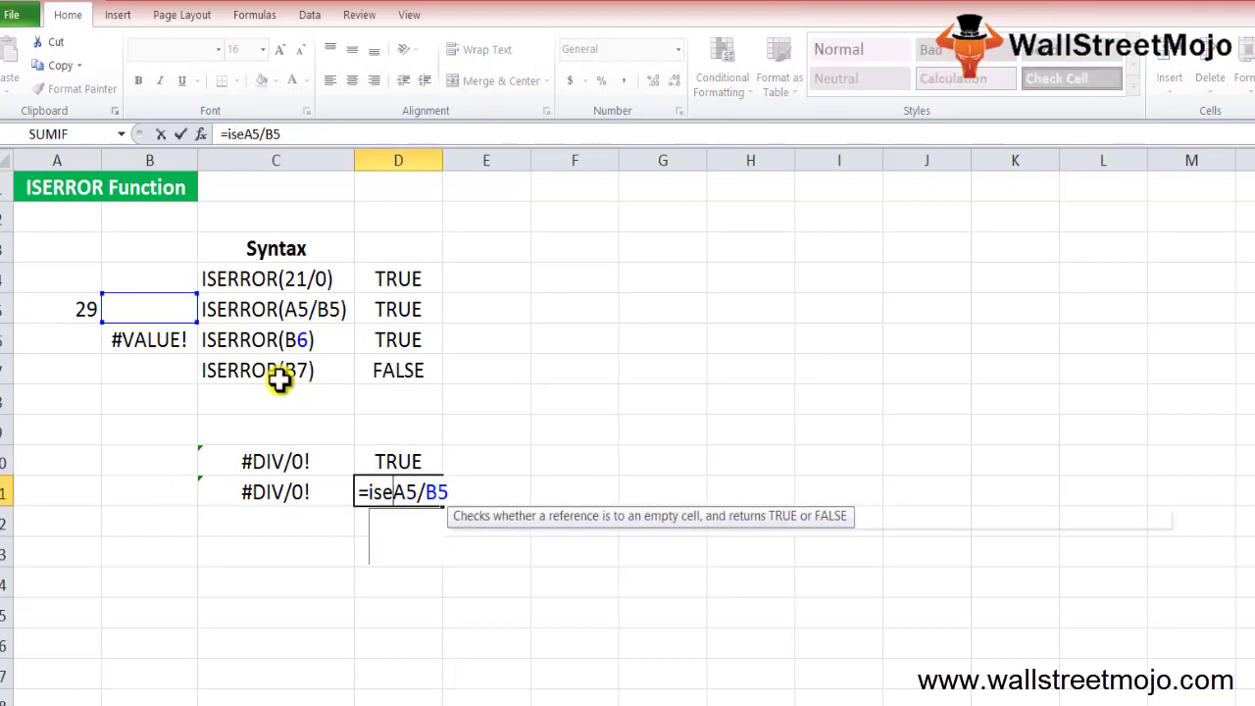
key("Tab")
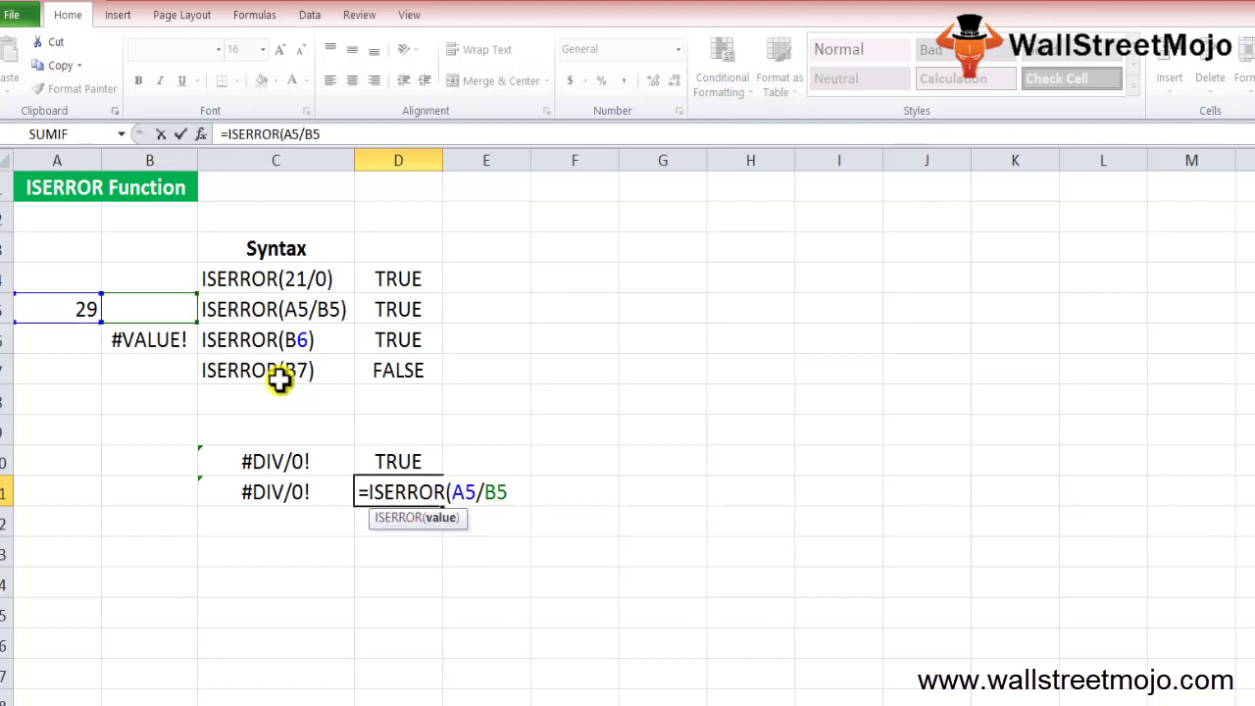
key("Right")
key("Right")
key("Right")
key("Right")
key("Right")
type(")")
key("ctrl+Return")
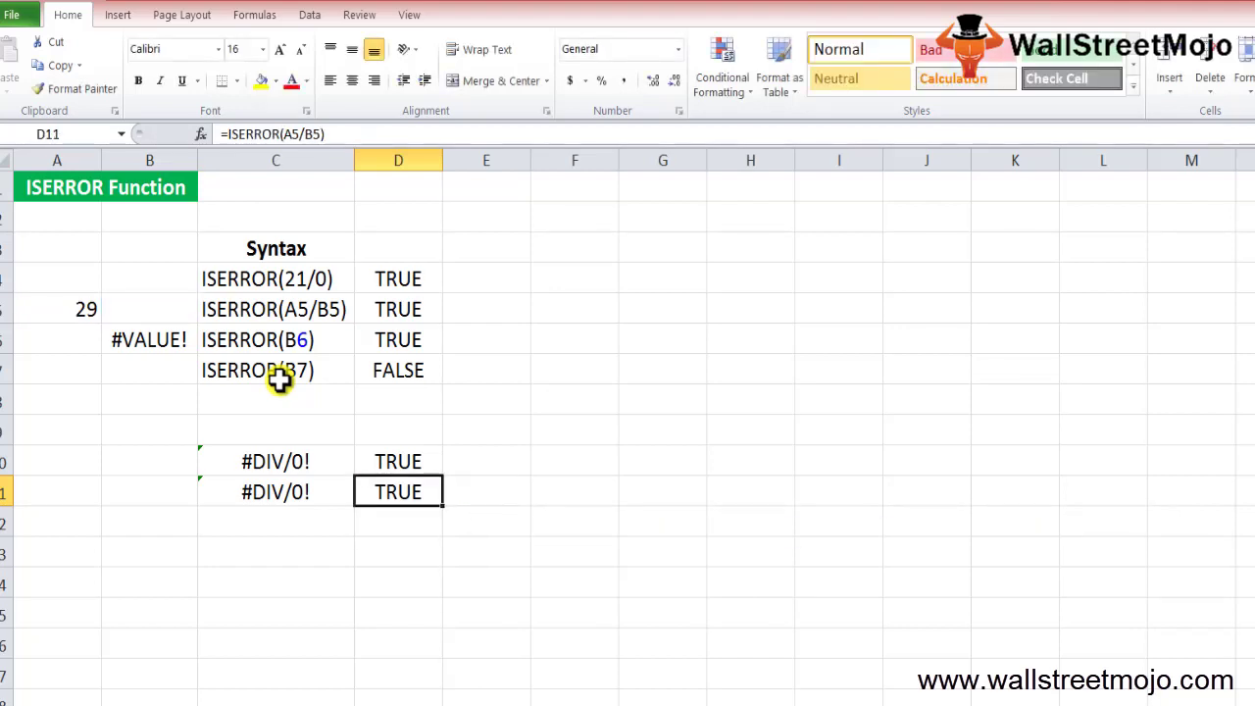
Step: Inspect the error value stored in cell B6, which the third syntax example refers to
key("Down")
key("Down")
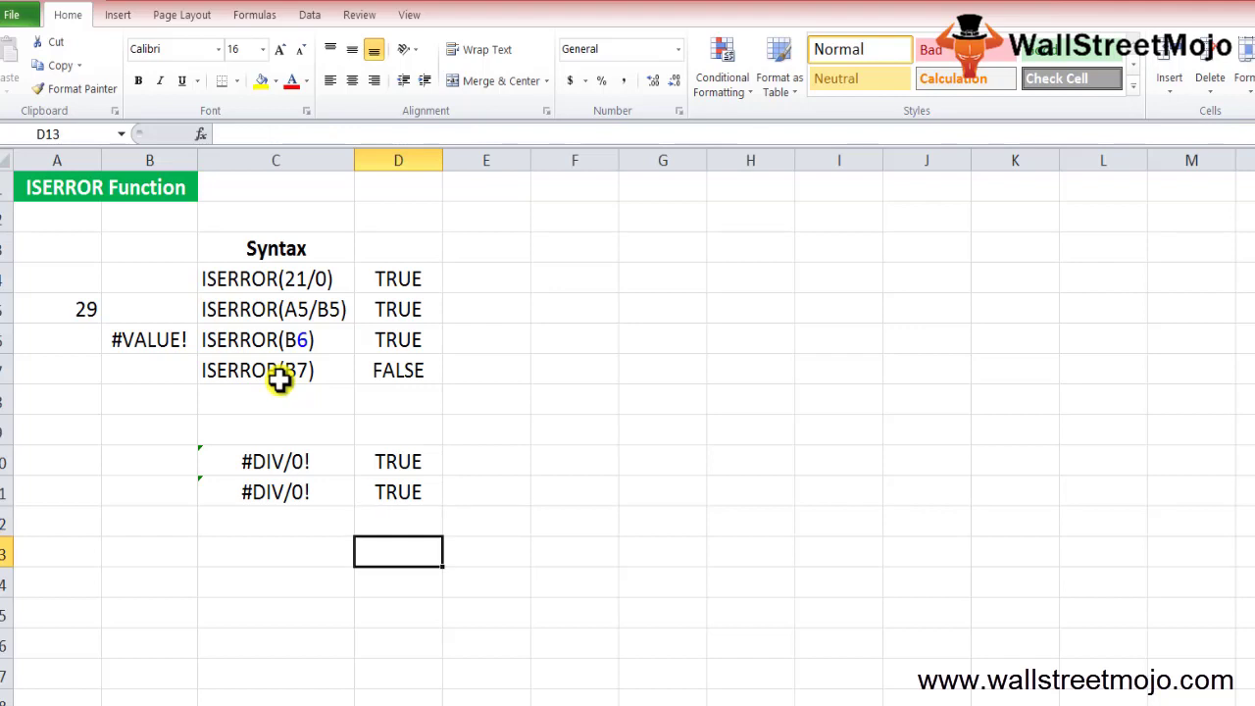
key("Left")
key("Left")
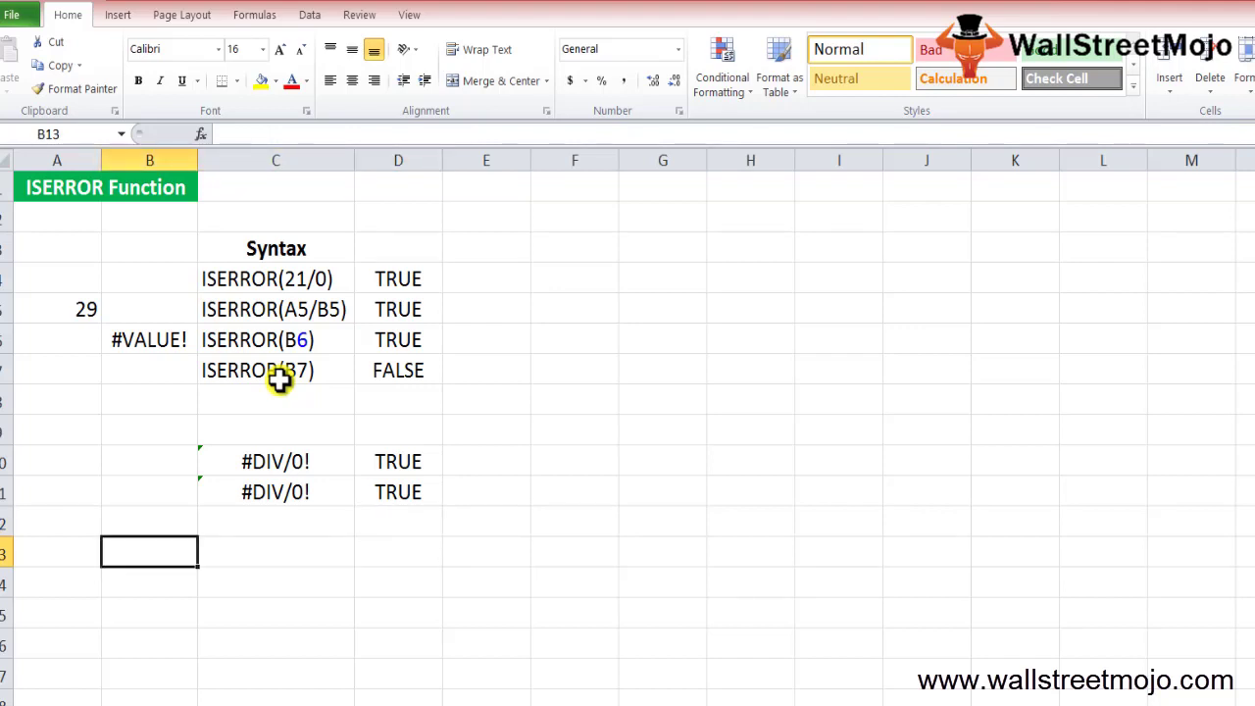
key("Up")
key("Up")
key("Up")
key("Up")
key("Up")
key("Up")
key("Up")
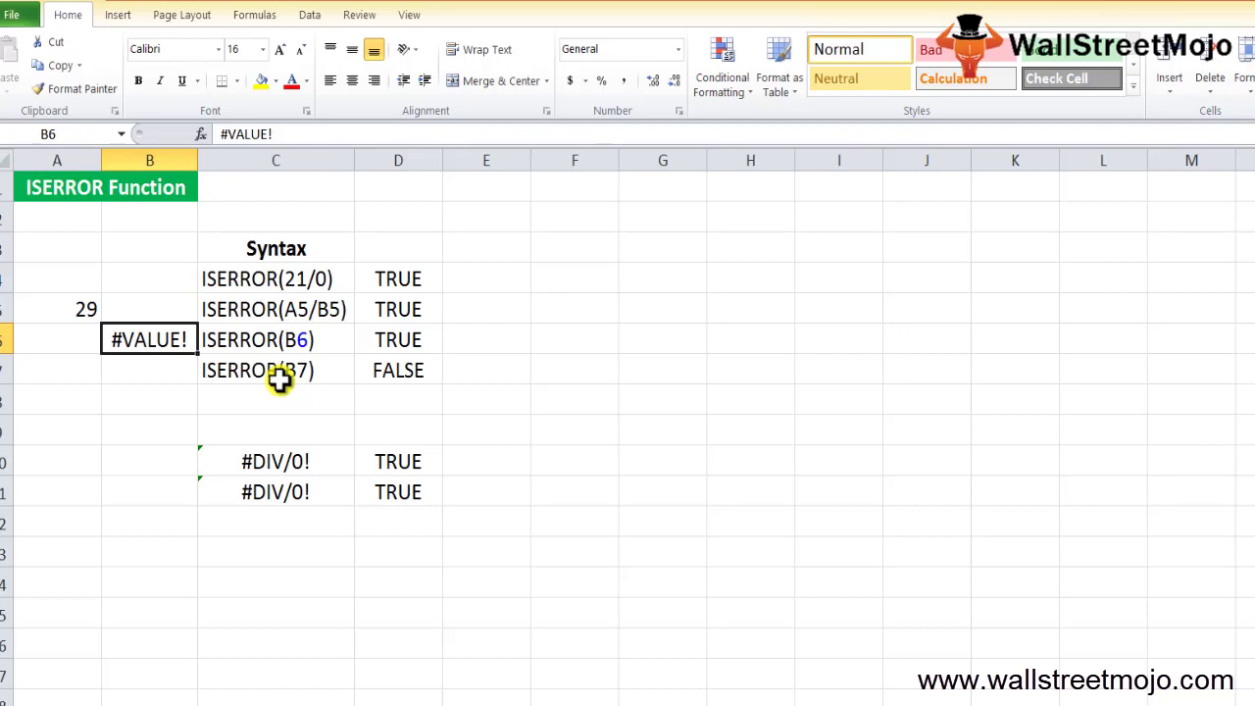
Step: Start a new formula in cell D12, directly below the ISERROR(A5/B5) test
key("Down")
key("Down")
key("Down")
key("Down")
key("Down")
key("Down")
key("Down")
key("Right")
key("Right")
key("Up")
key("Left")
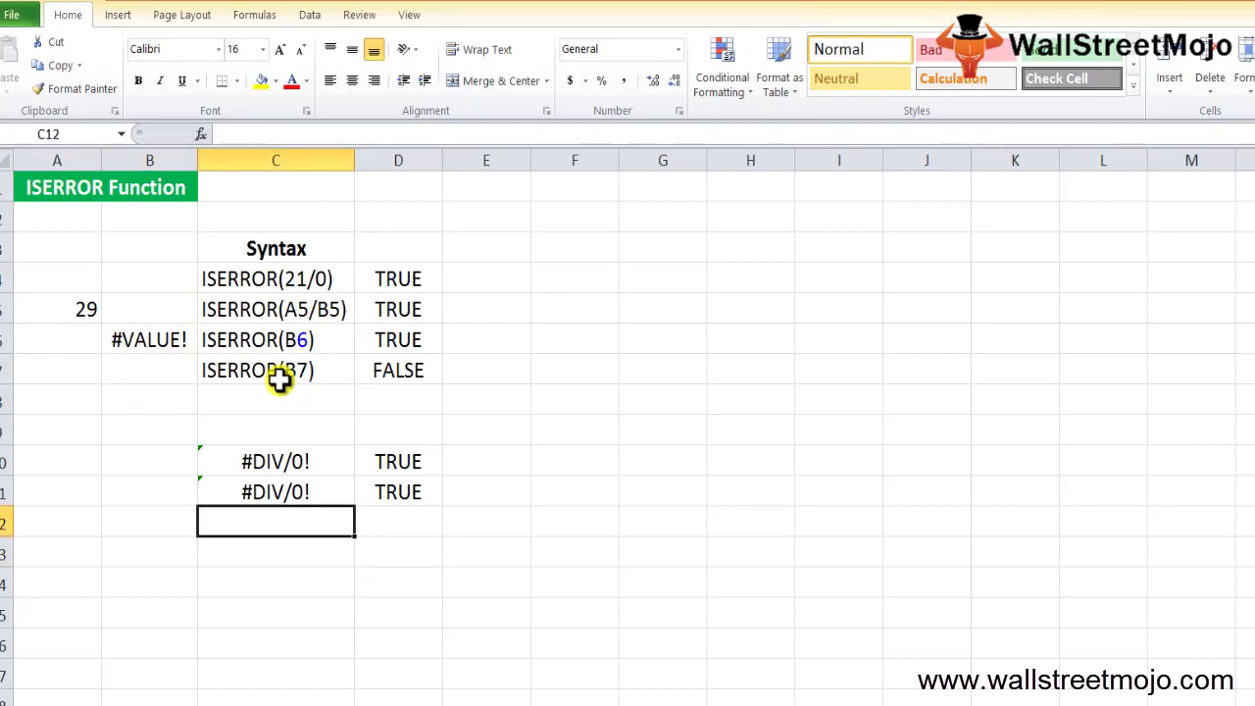
key("Right")
type("=")
key("Up")
key("Up")
key("Up")
key("Up")
key("Up")
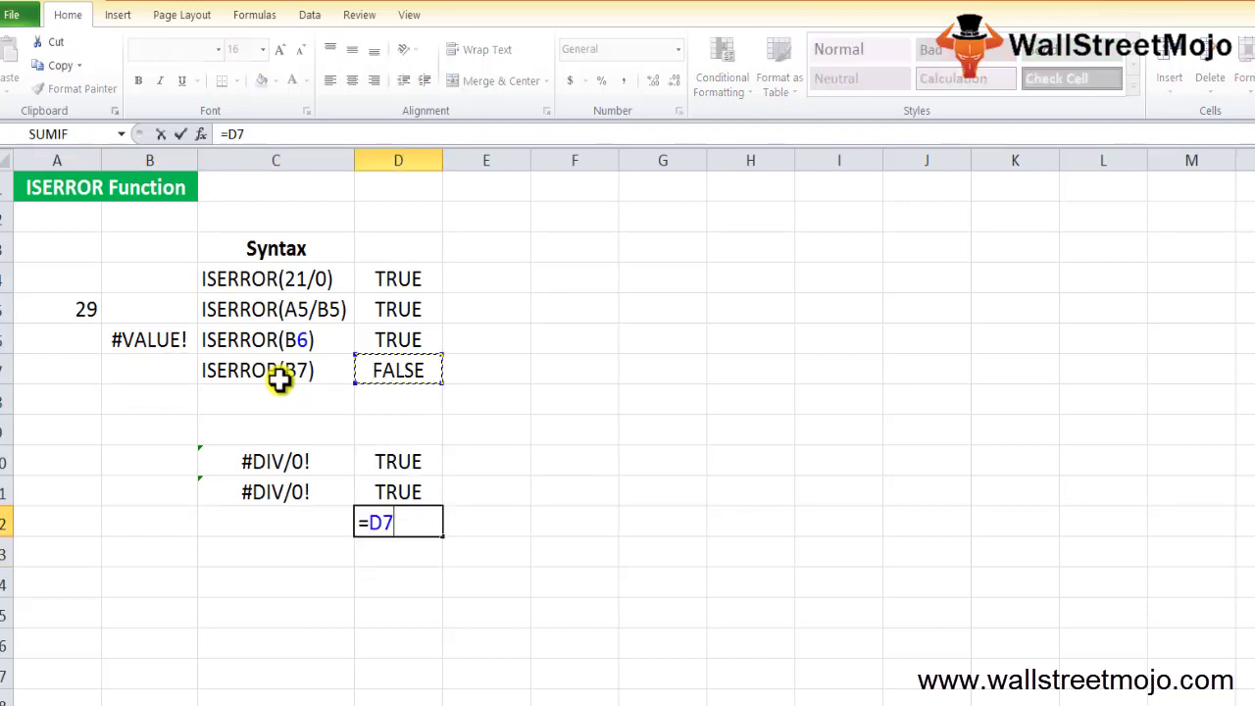
key("BackSpace")
key("BackSpace")
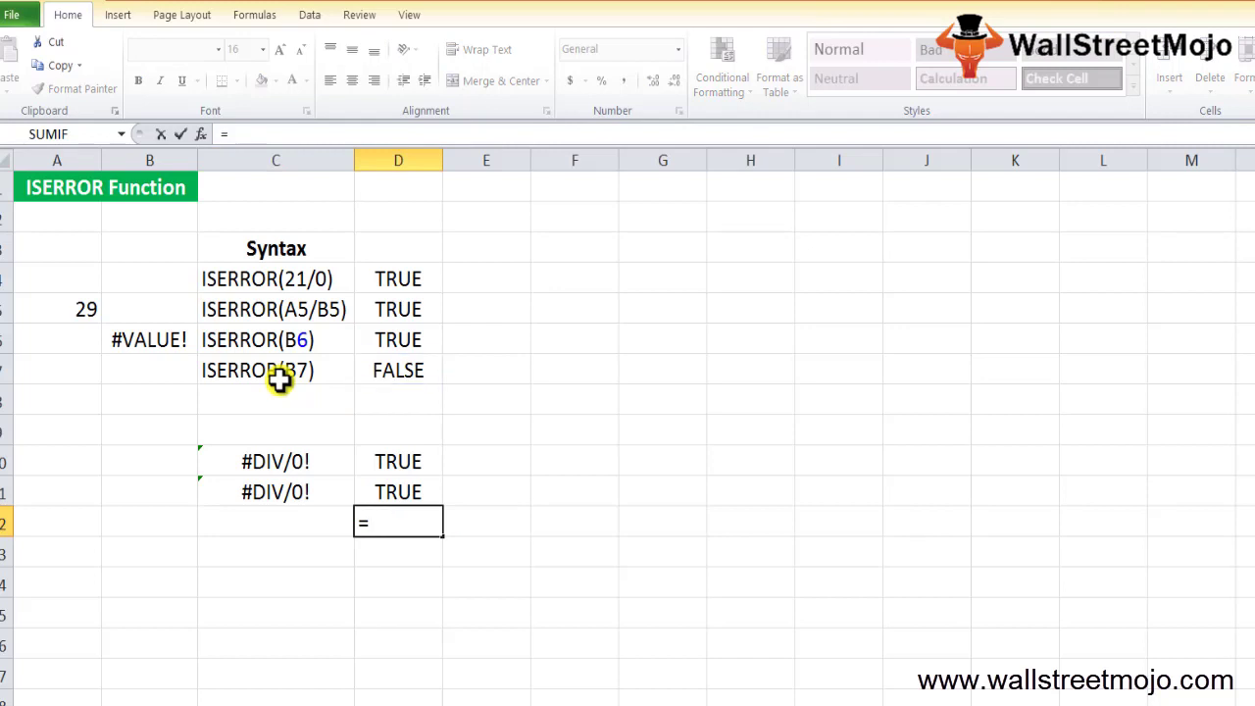
Step: Complete the formula in cell D12 as =ISERROR(B6) and reselect the cell
type("ise")
key("Down")
key("Tab")
key("Left")
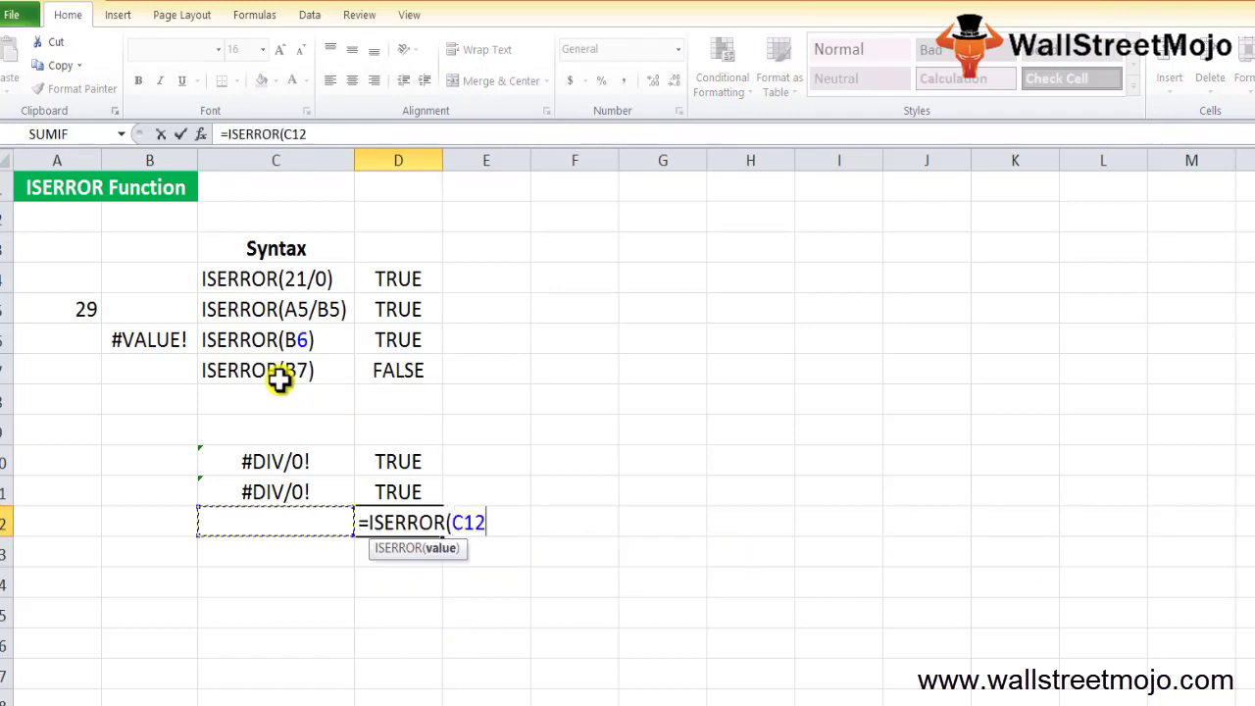
key("Up")
key("Up")
key("Up")
key("Up")
key("Up")
key("Left")
key("Up")
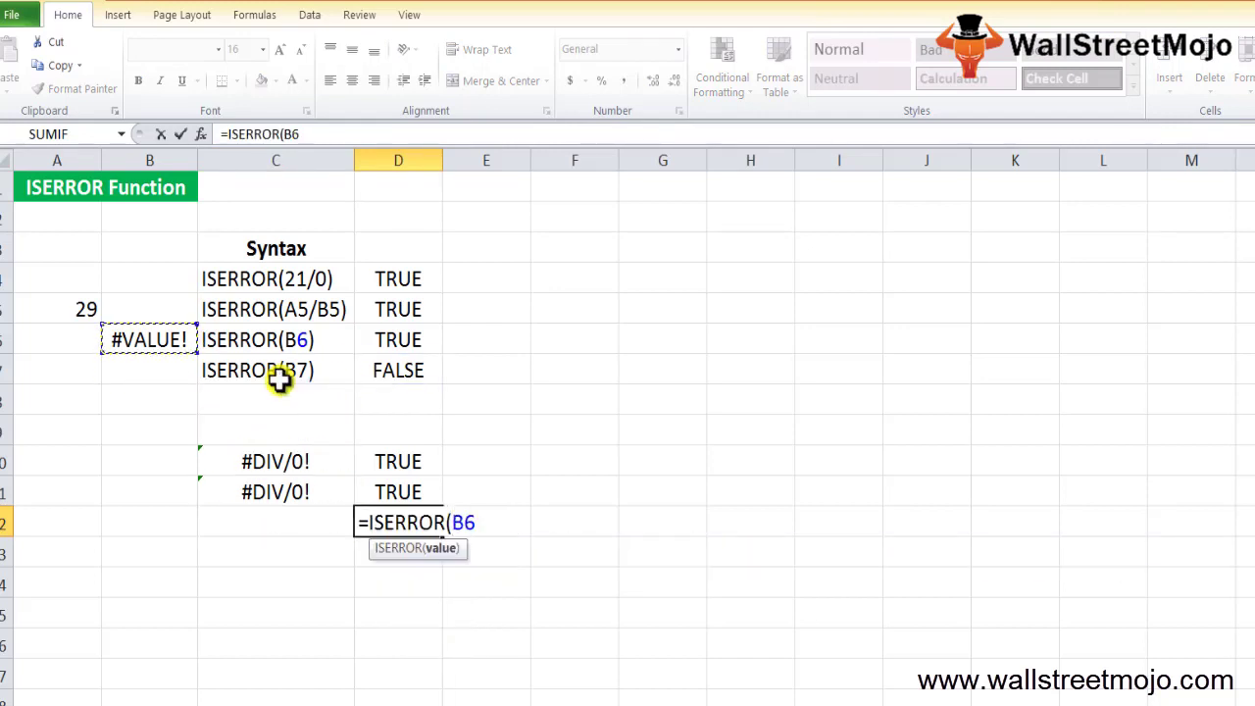
key("Return")
key("Up")
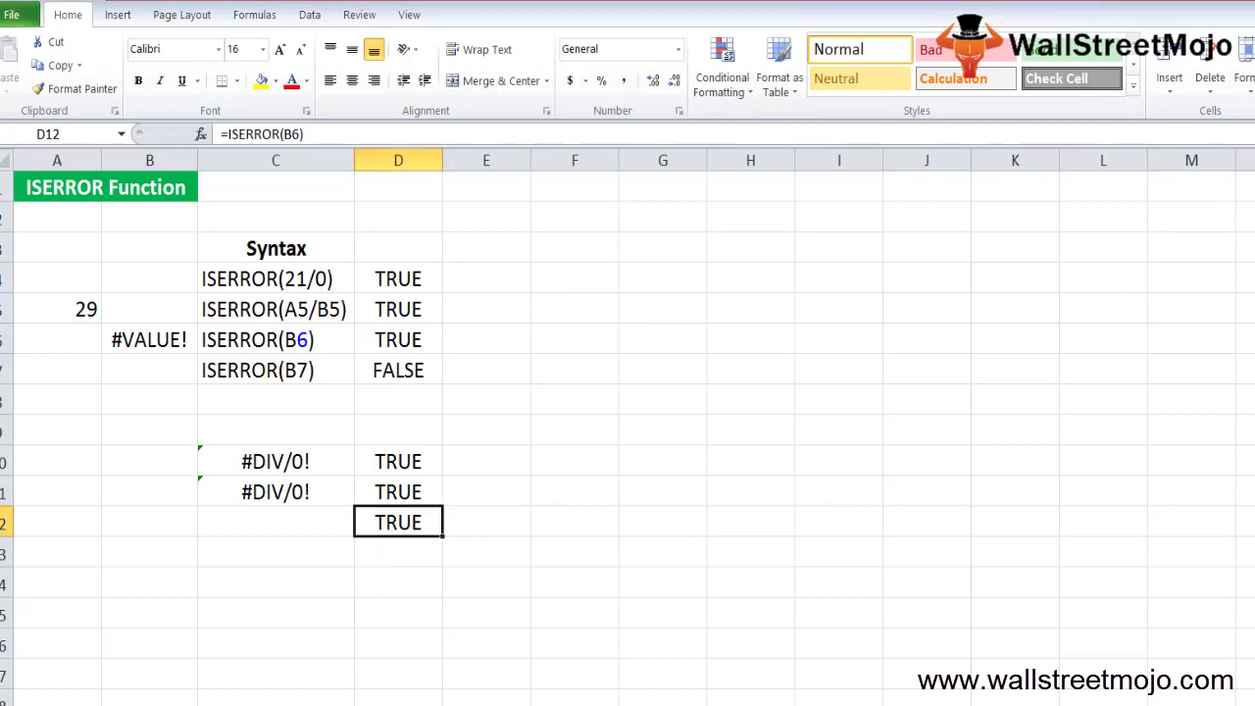
Step: Inspect cell B7, which the last syntax example refers to
scroll(628, 431, "down", 1)
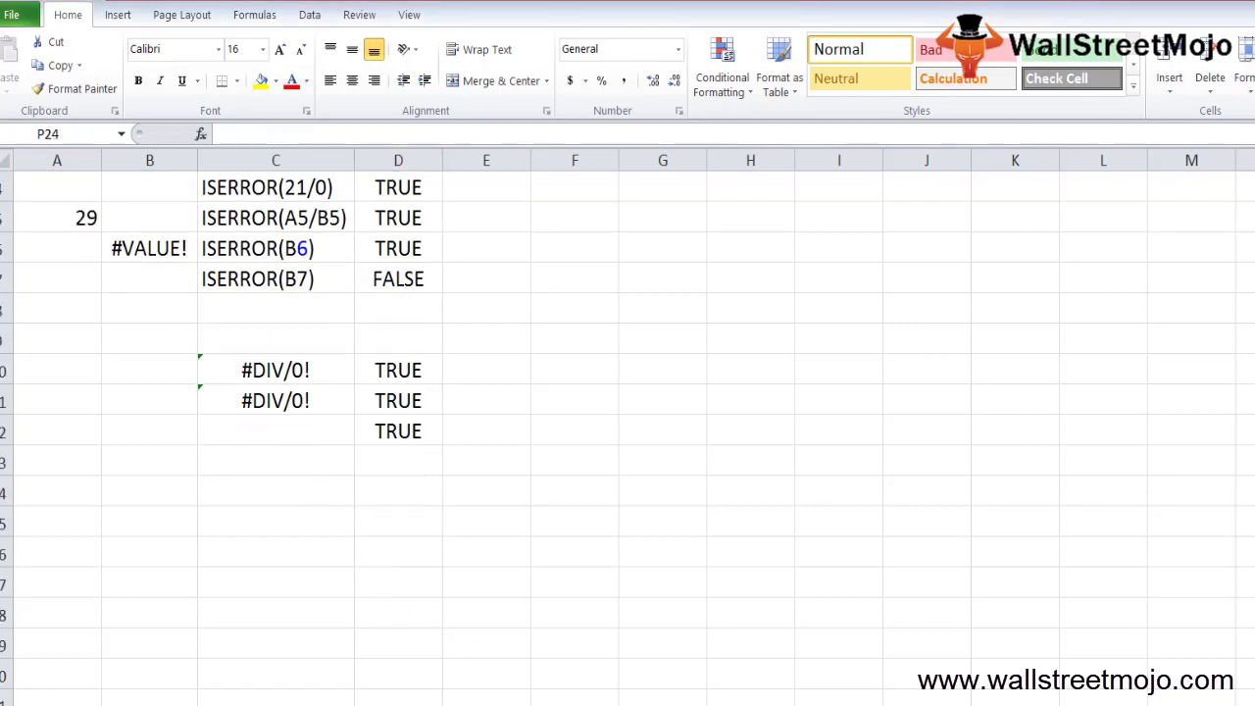
left_click(394, 462)
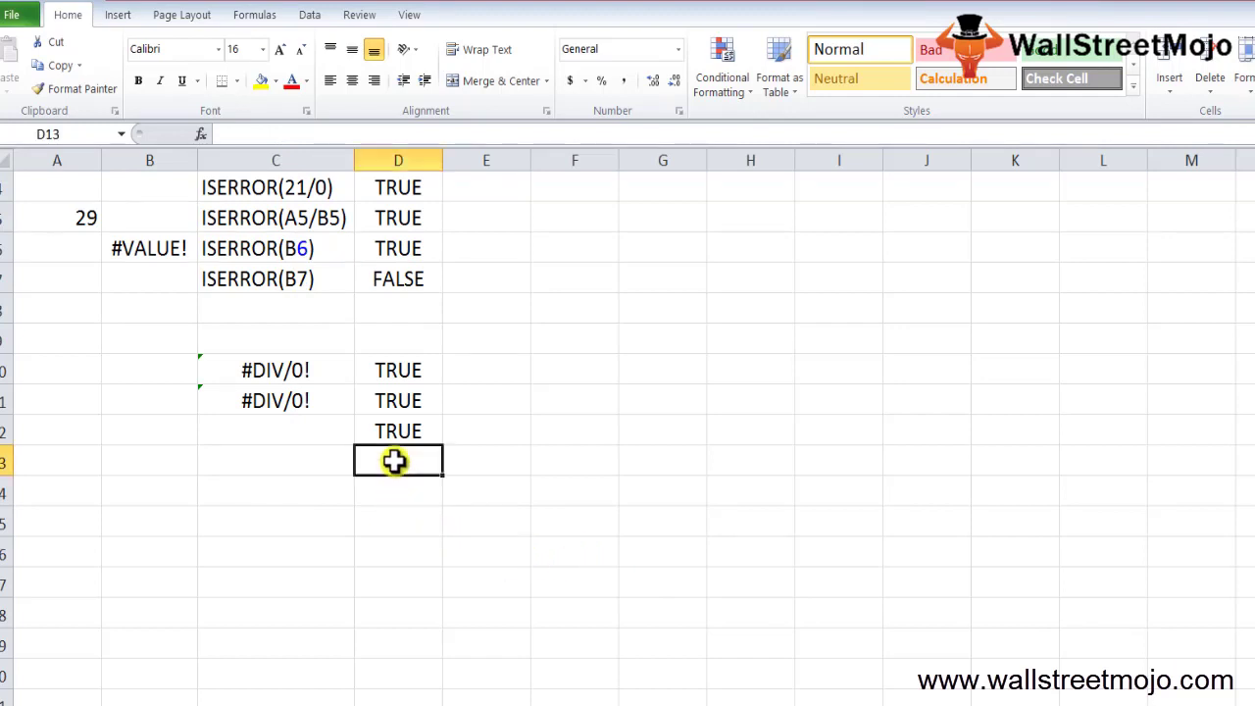
key("Left")
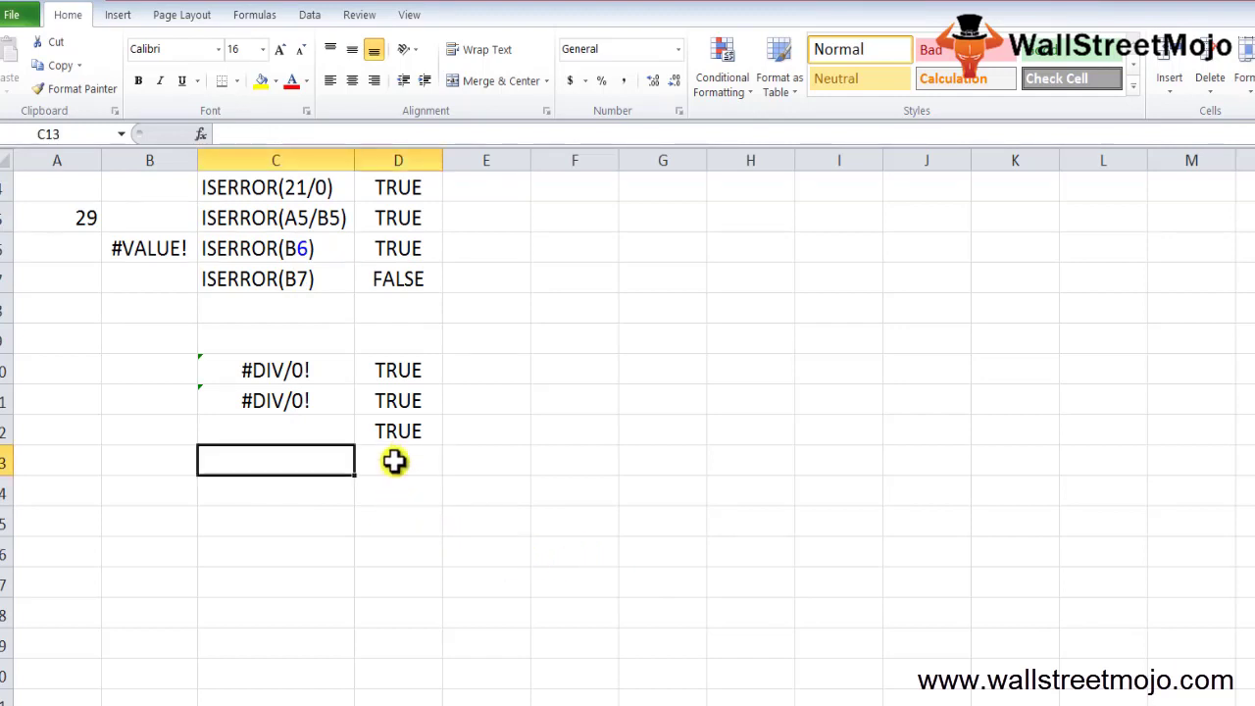
key("Up")
key("Up")
key("Up")
key("Up")
key("Up")
key("Up")
key("Left")
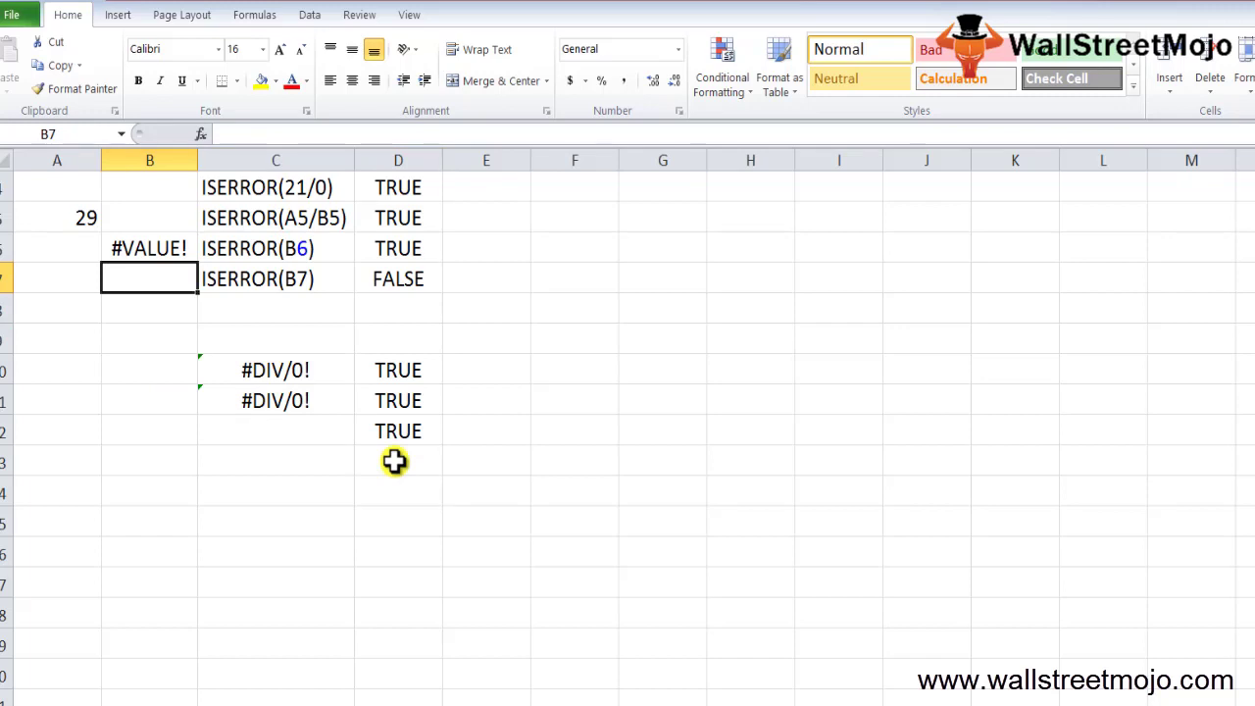
Step: Enter =ISERROR(B7) in cell D13, keeping that cell selected
key("Down")
key("Down")
key("Down")
key("Down")
key("Down")
key("Down")
key("Right")
key("Right")
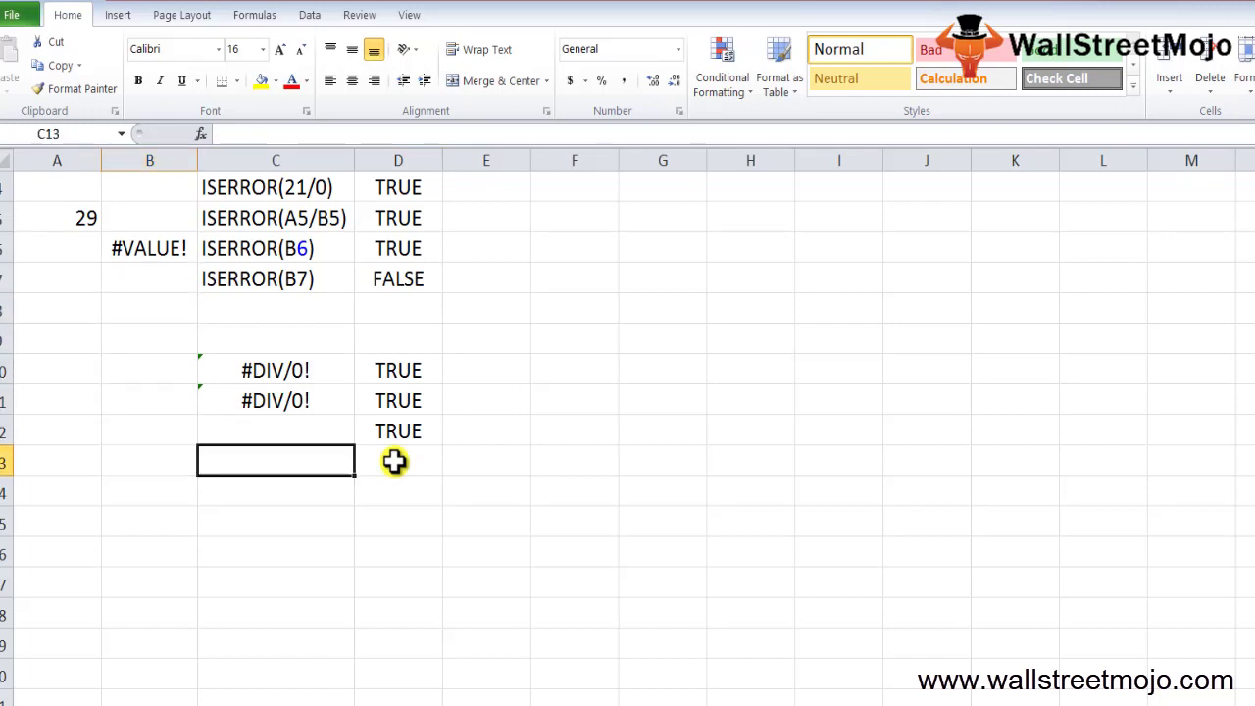
type("=ise")
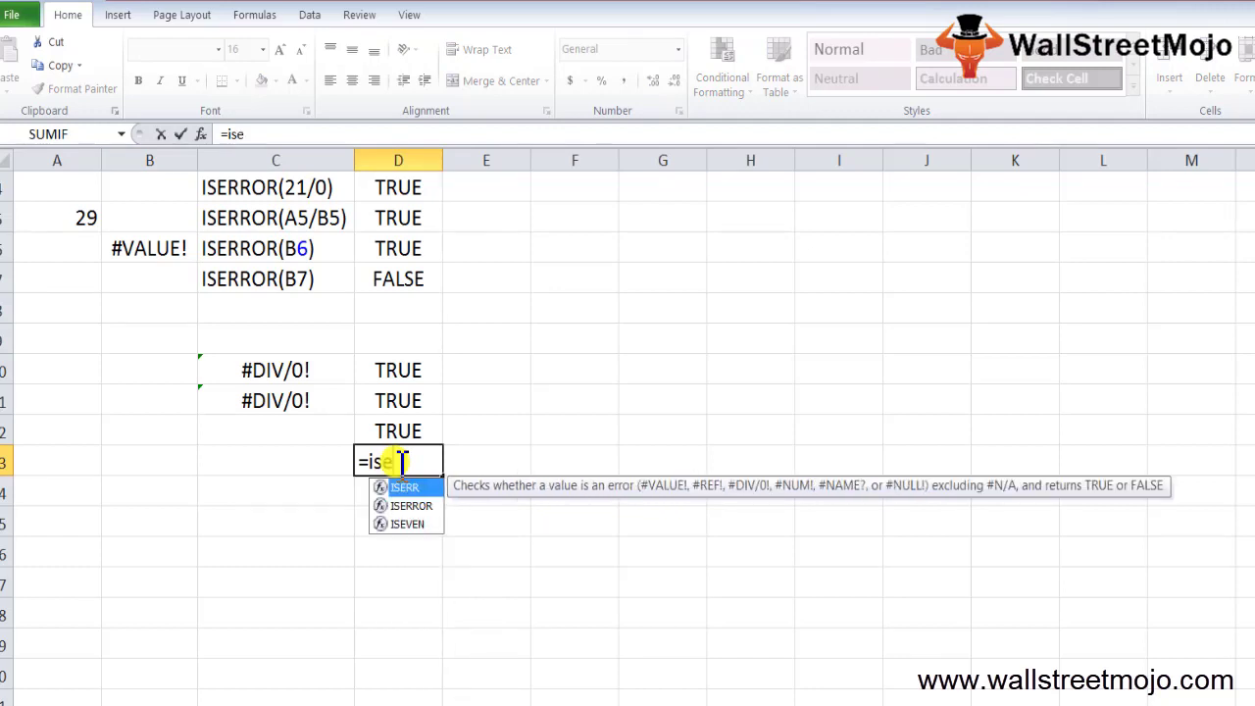
key("Down")
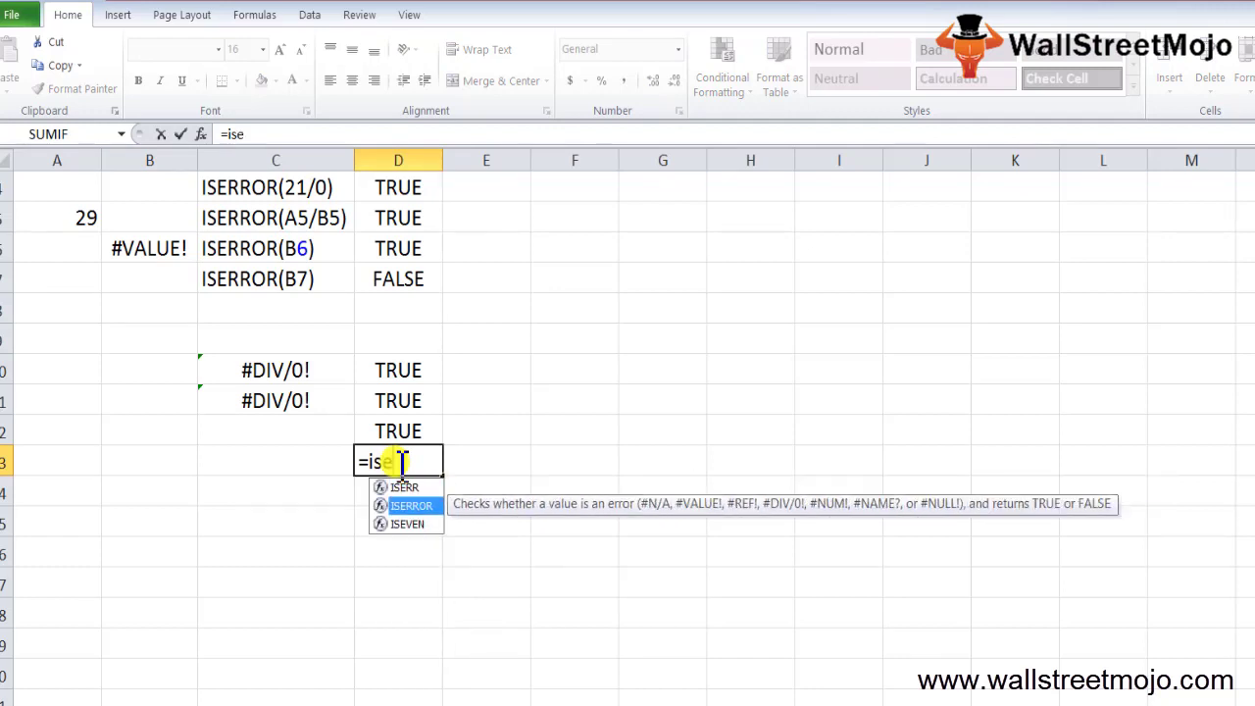
key("Tab")
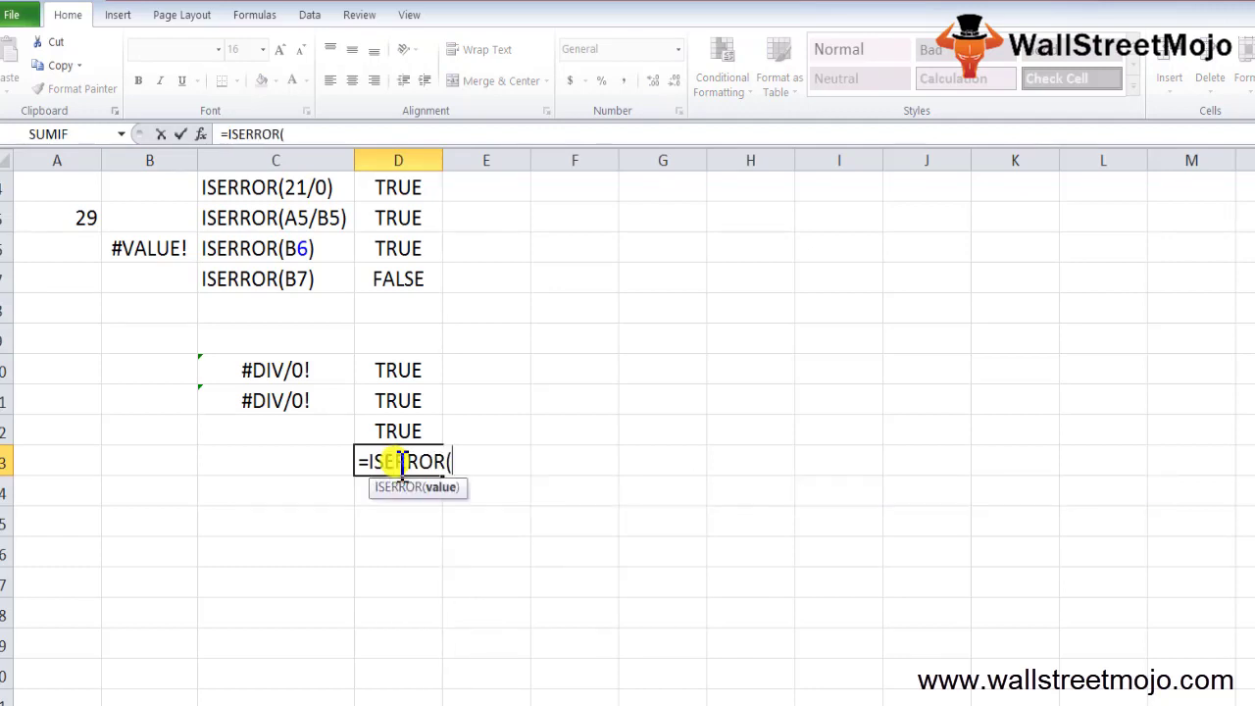
left_click(125, 285)
type(")")
key("ctrl+Return")
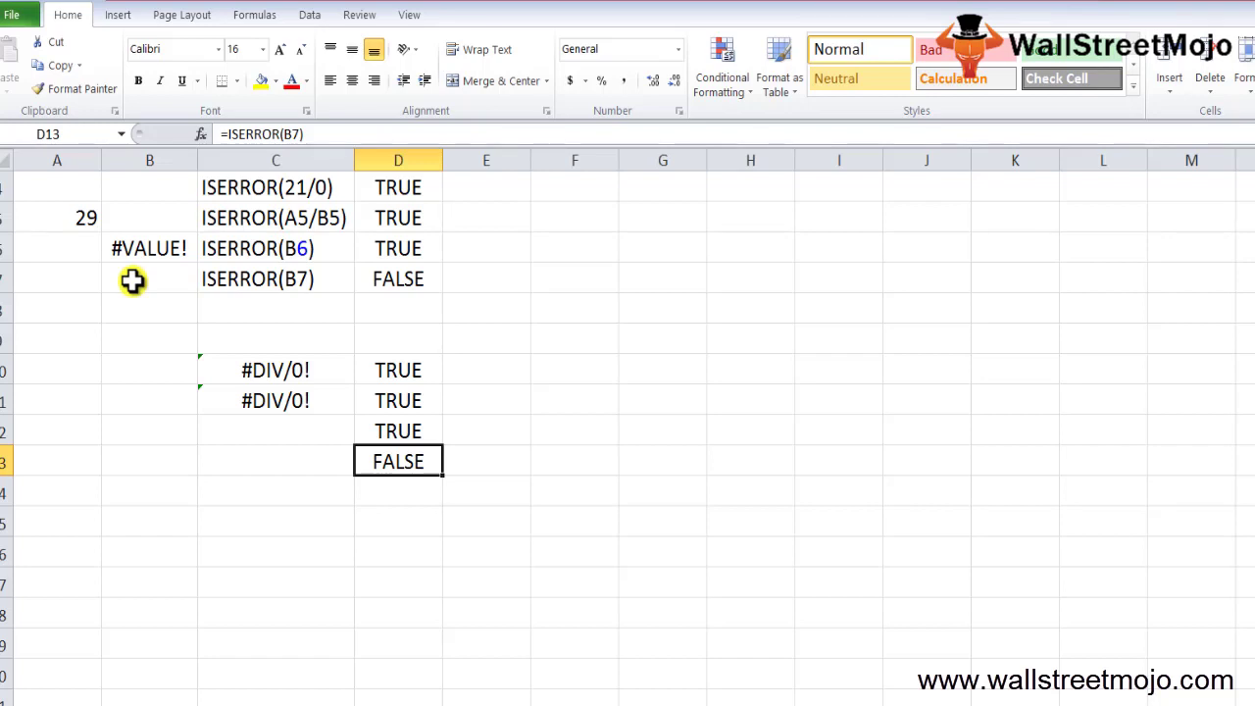
Step: Enter the note "zero" in cell E13 beside the ISERROR(B7) test
key("Right")
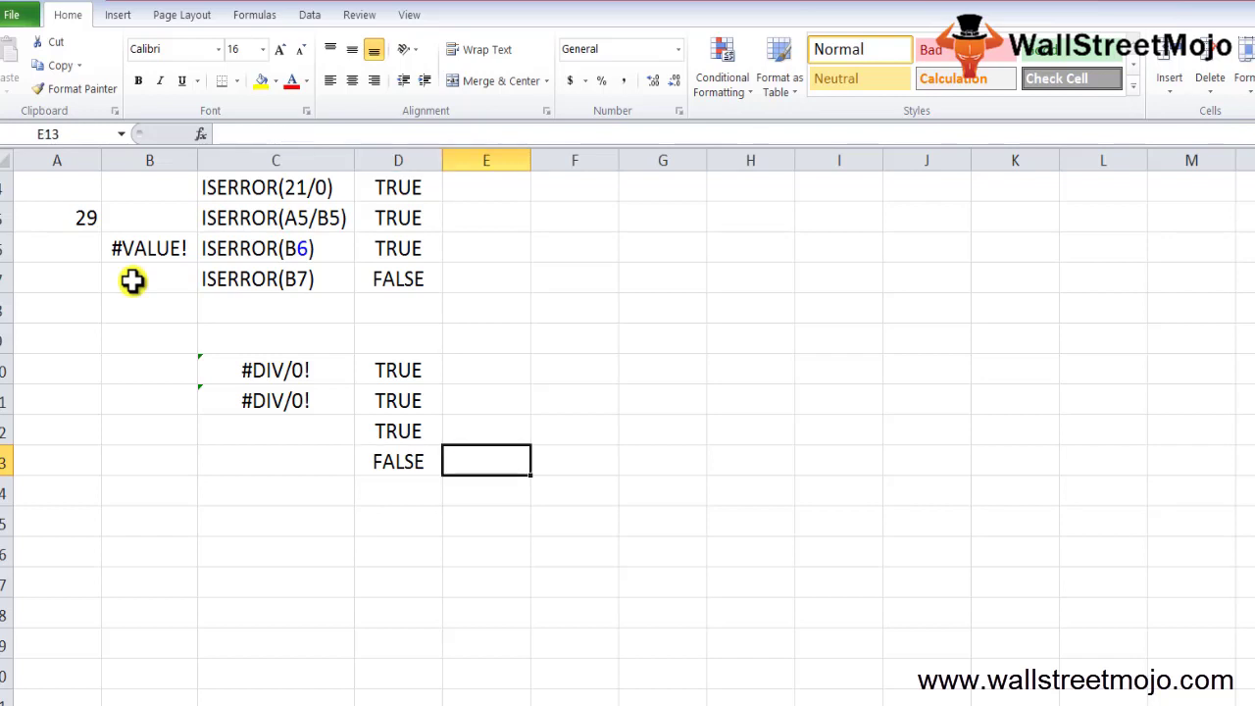
type("zero")
key("Return")
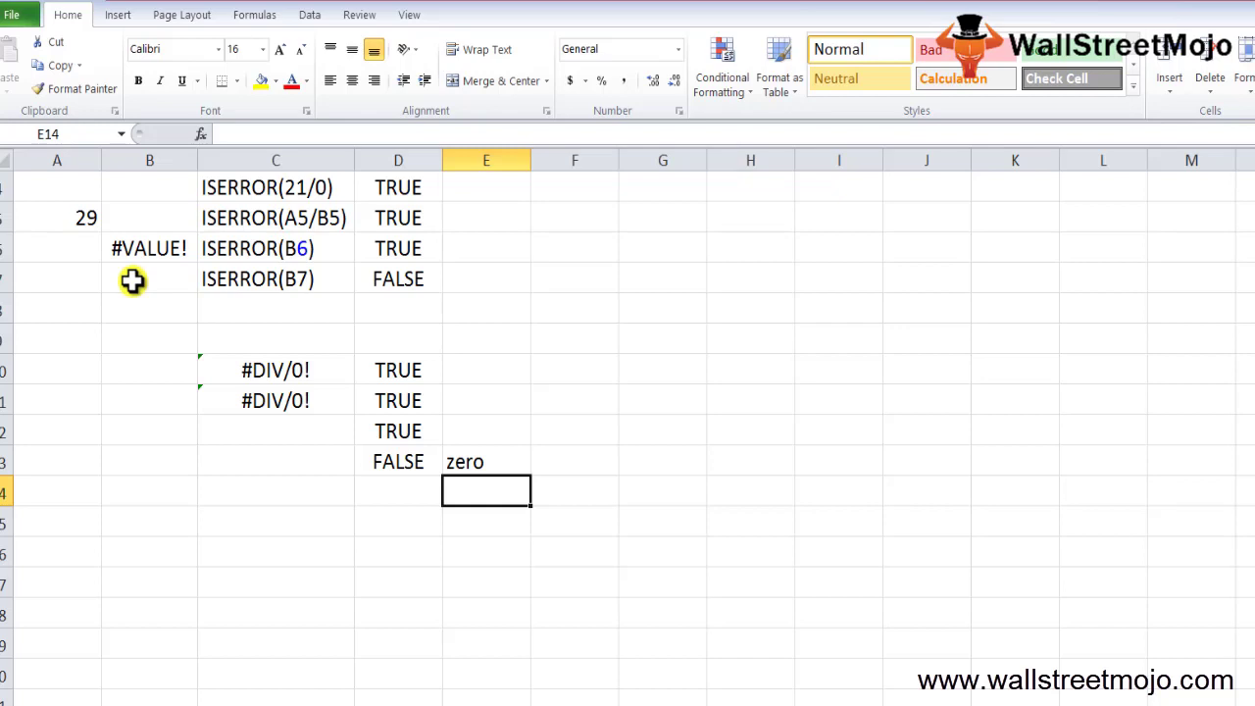
Step: Enter the notes "Cells" in C17 and "Error" in C18, below the ISERROR tests
key("Down")
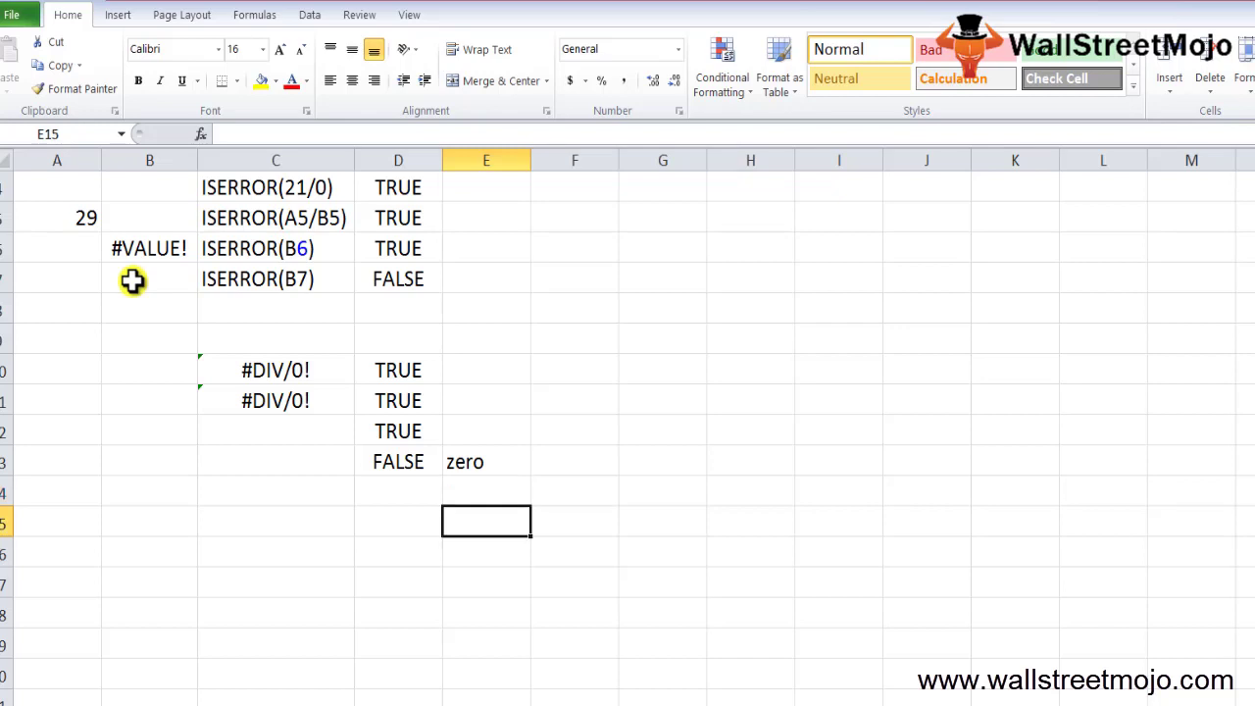
key("Down")
key("Left")
key("Left")
key("Down")
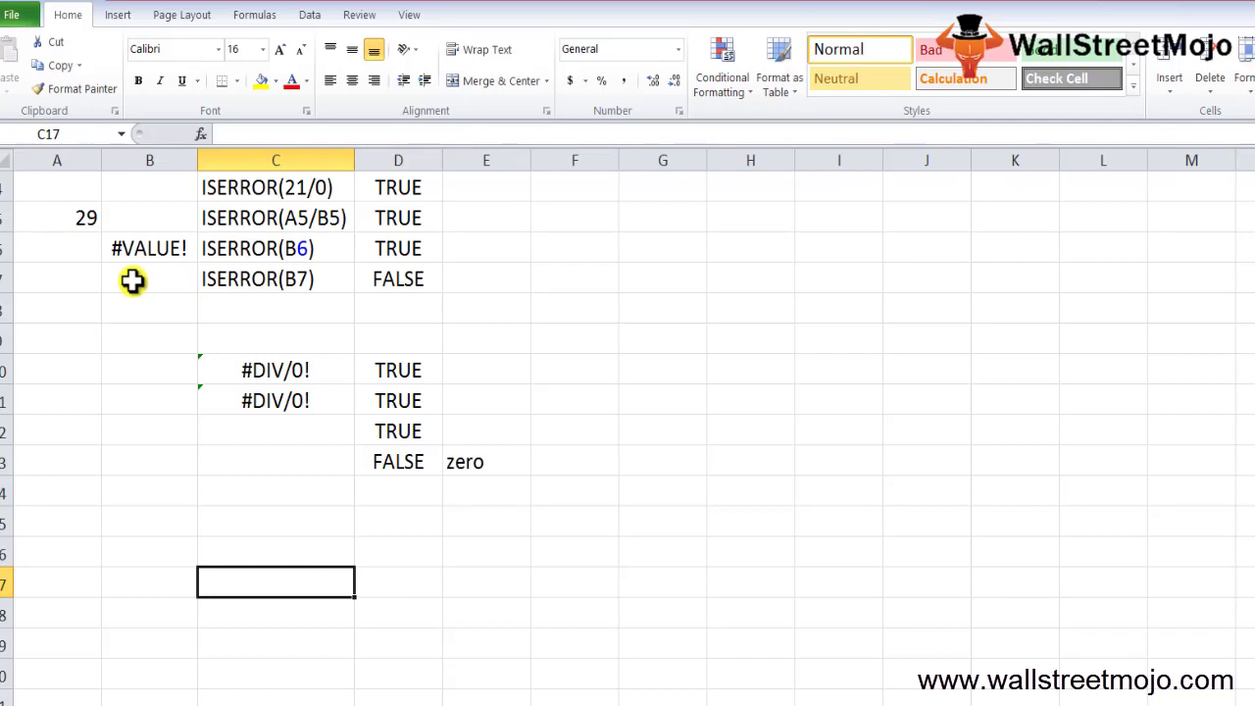
type("Ces")
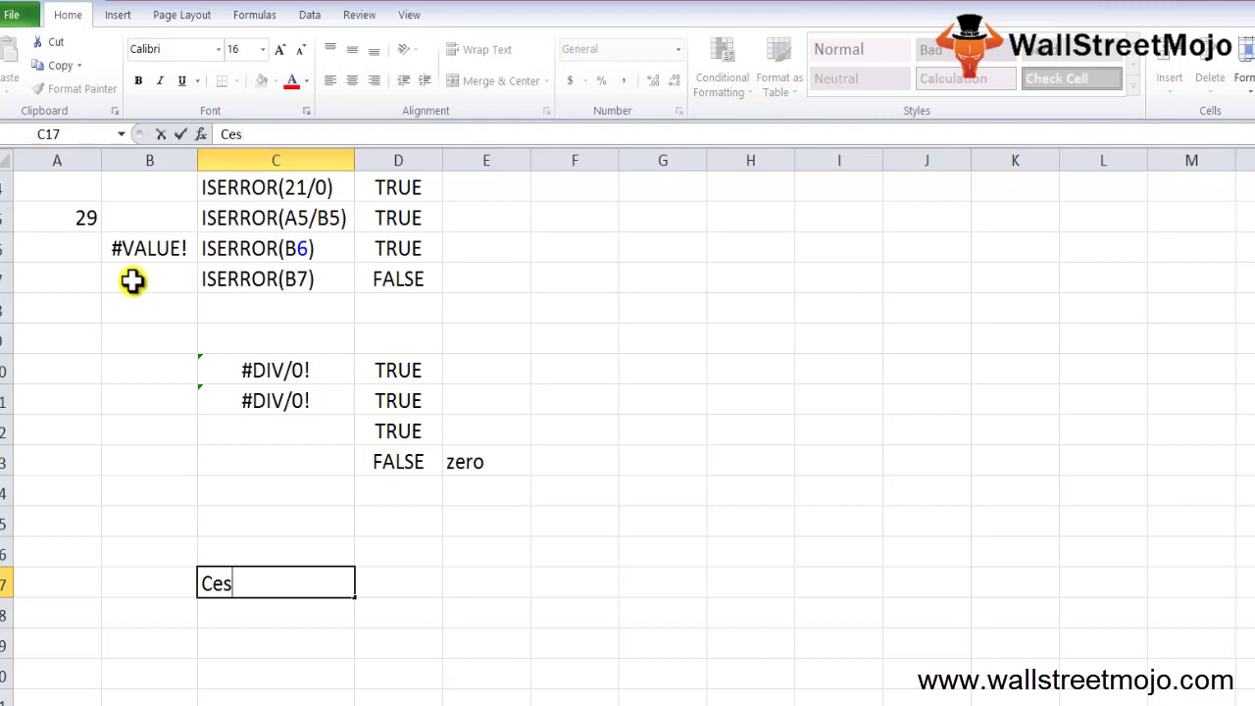
key("BackSpace")
type("lls")
key("Return")
type("Error")
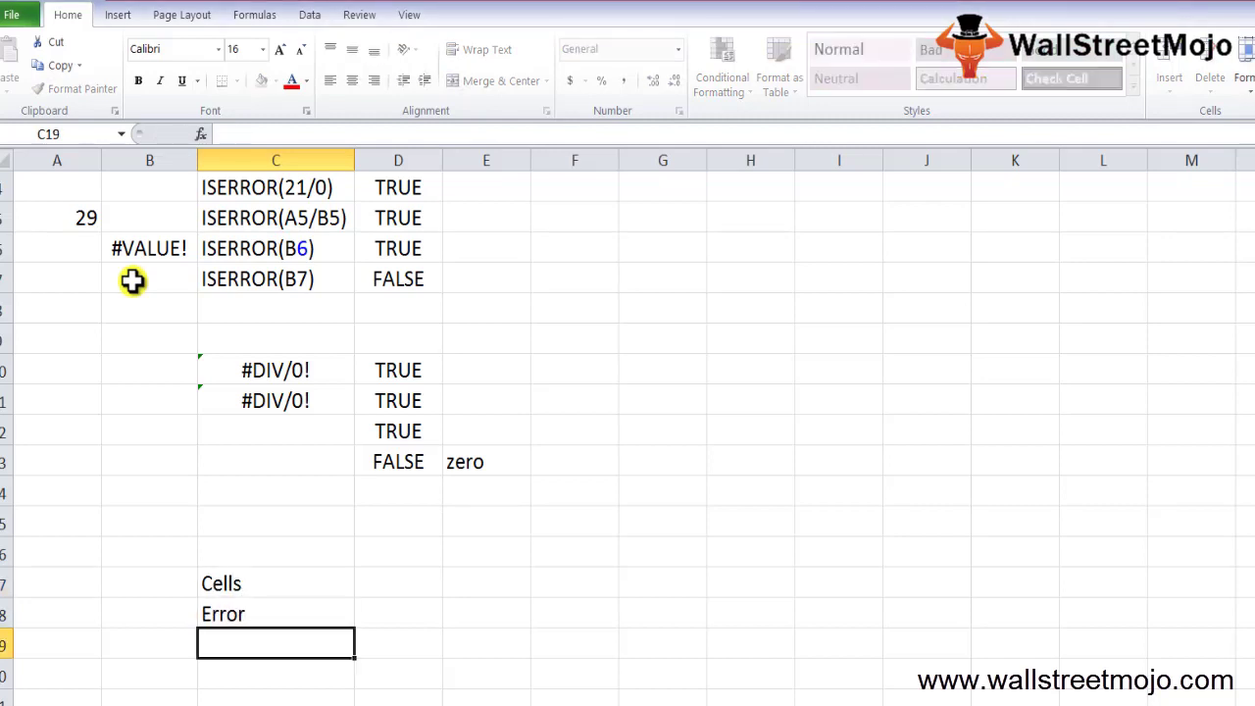
key("Return")
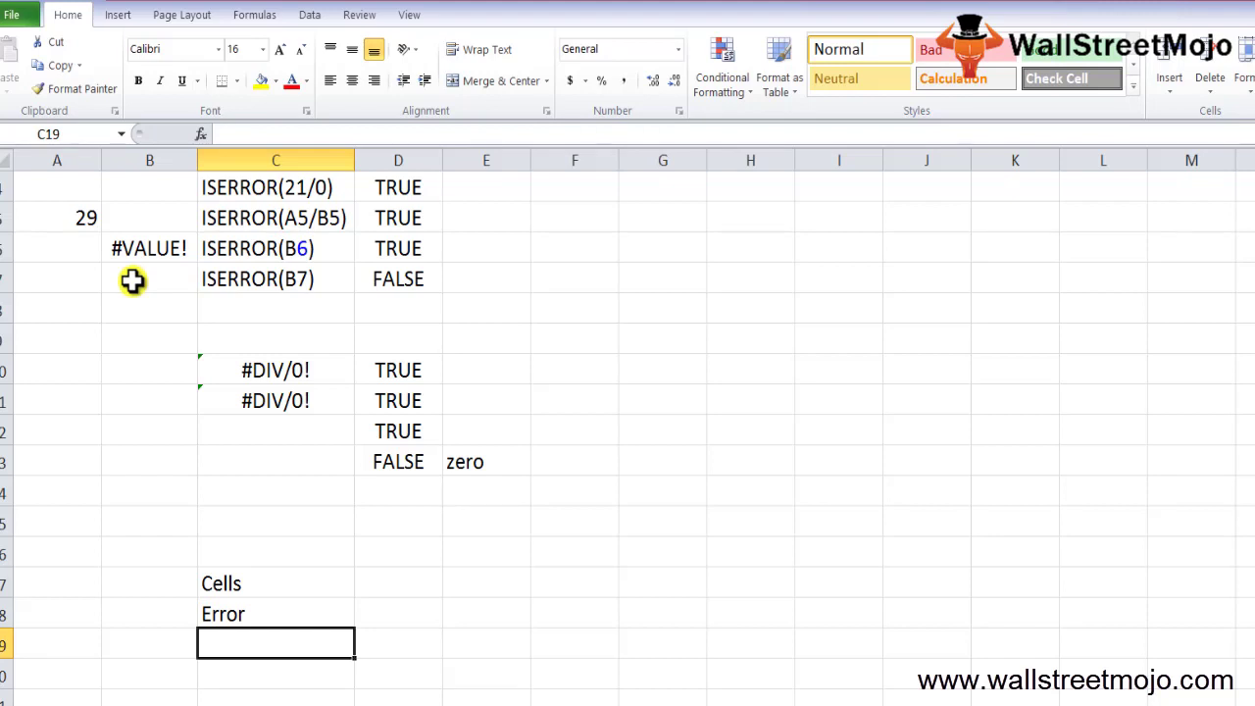
Step: Create a sample error in cell C20 with the formula =20/0 and reselect that cell
key("Return")
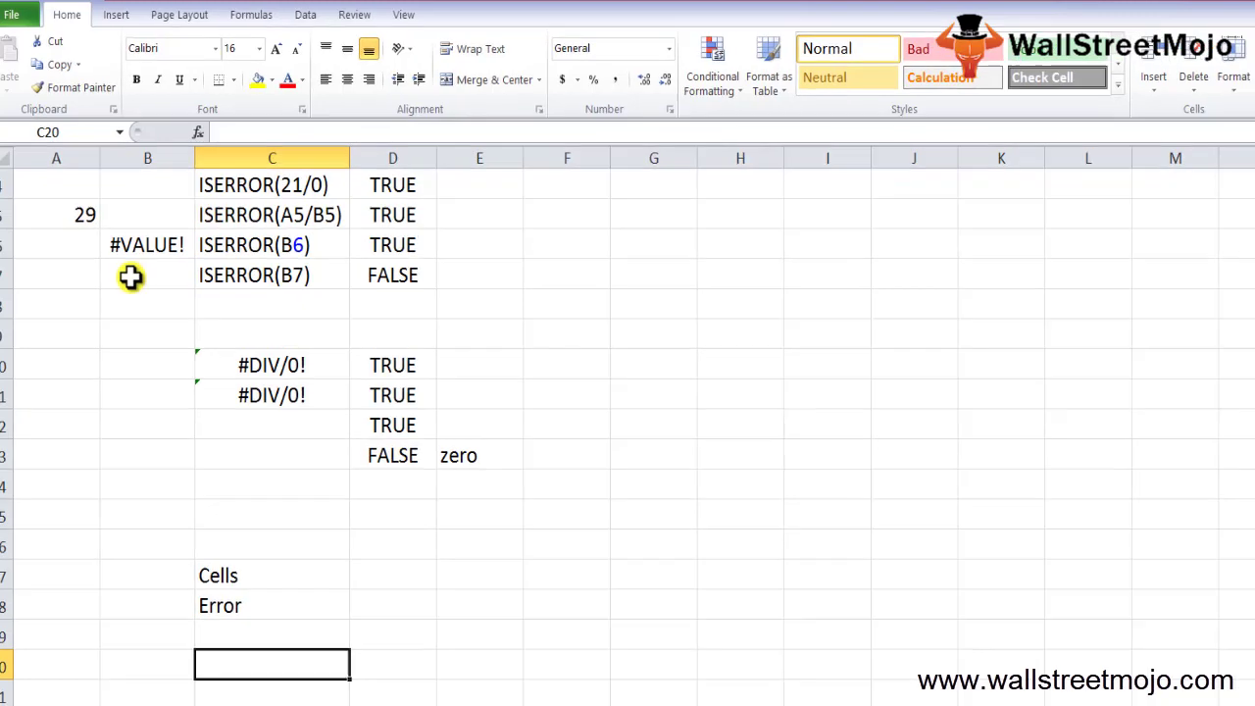
type("=20/0")
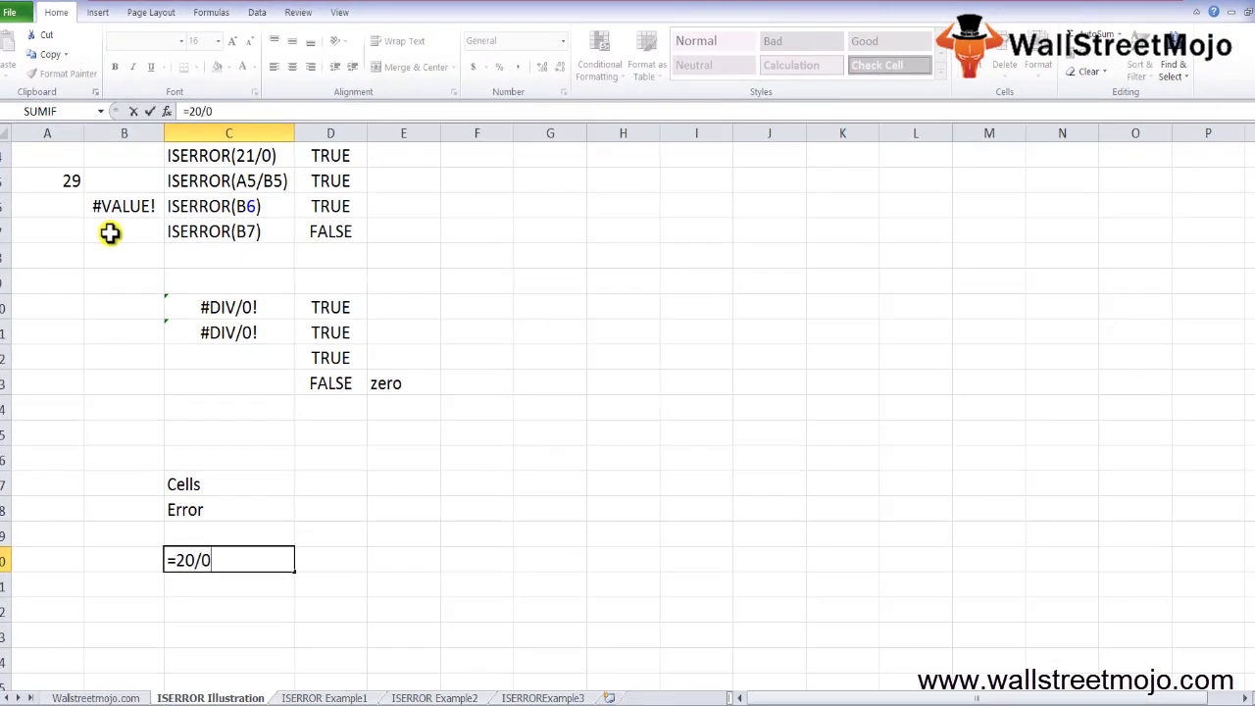
key("Return")
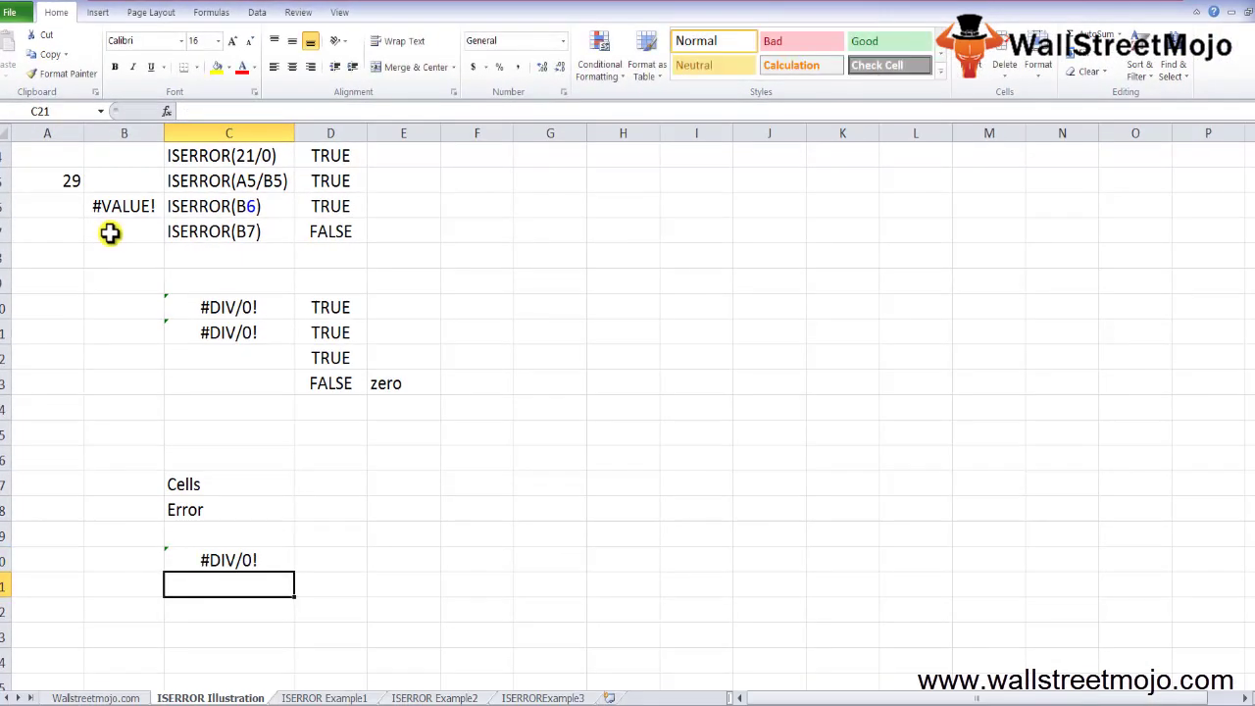
key("Up")
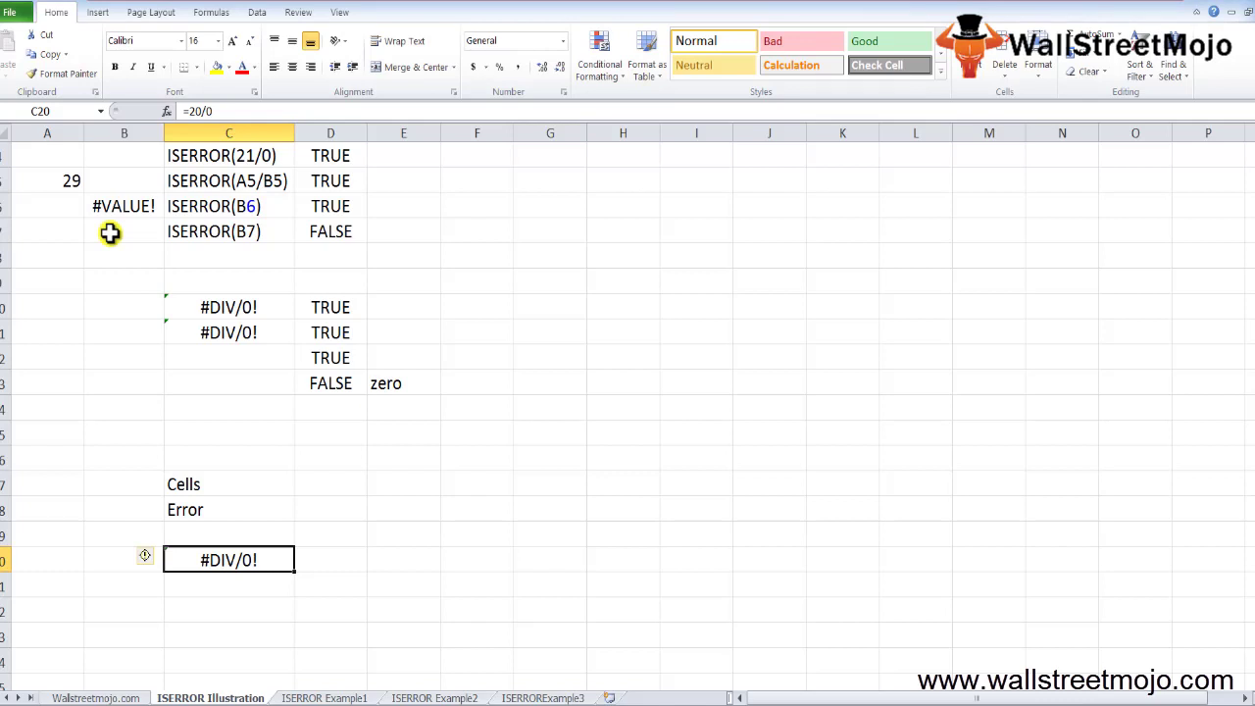
key("Down")
key("Down")
key("Down")
key("Down")
key("Down")
key("Down")
key("Down")
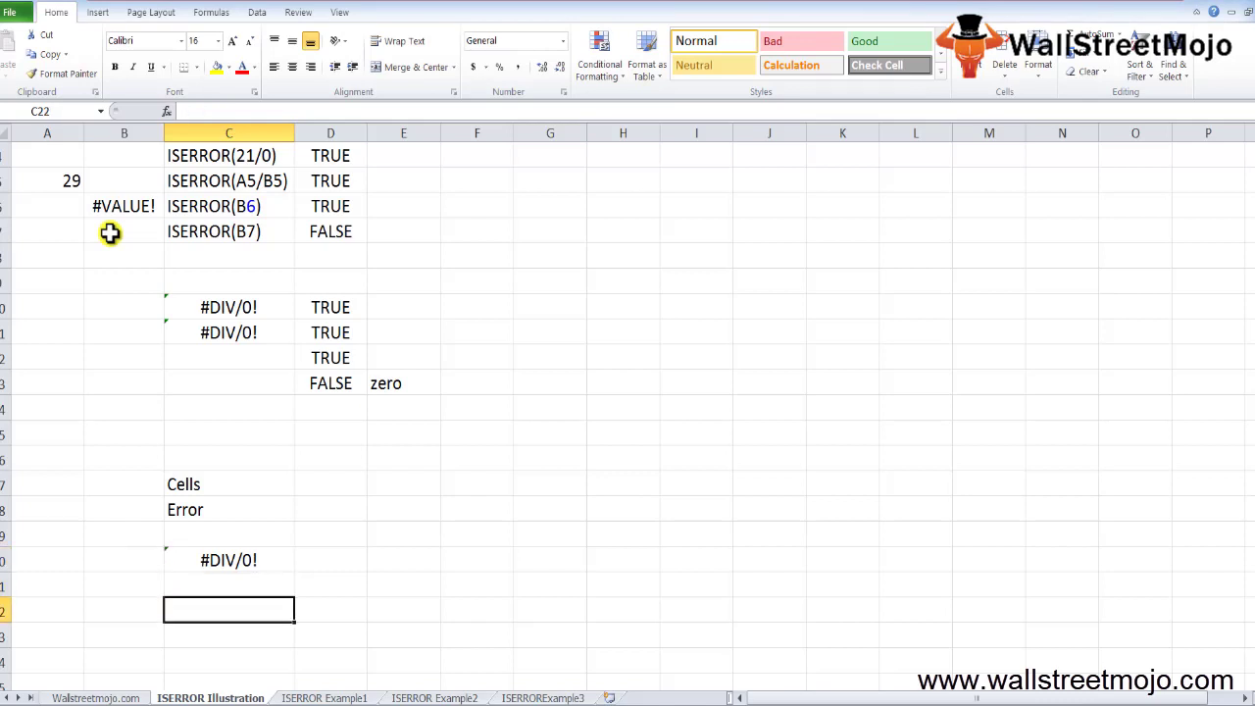
key("Up")
key("Up")
key("Up")
key("Up")
key("Up")
key("Up")
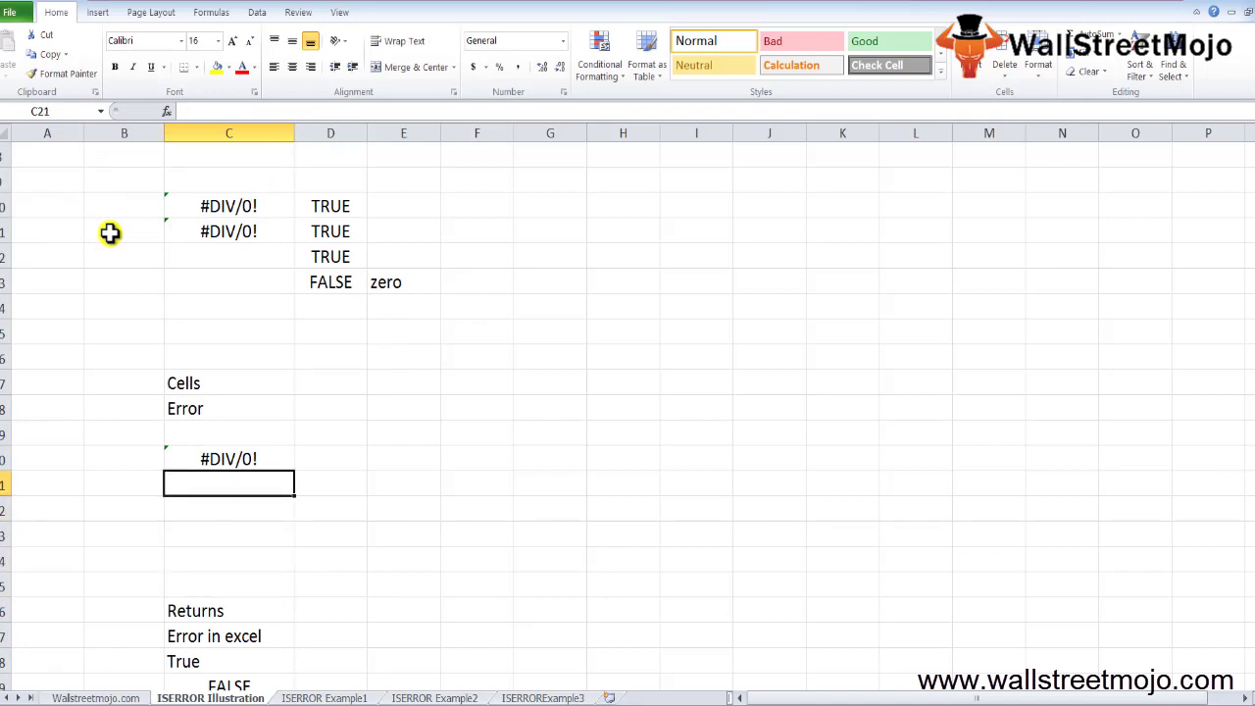
key("Down")
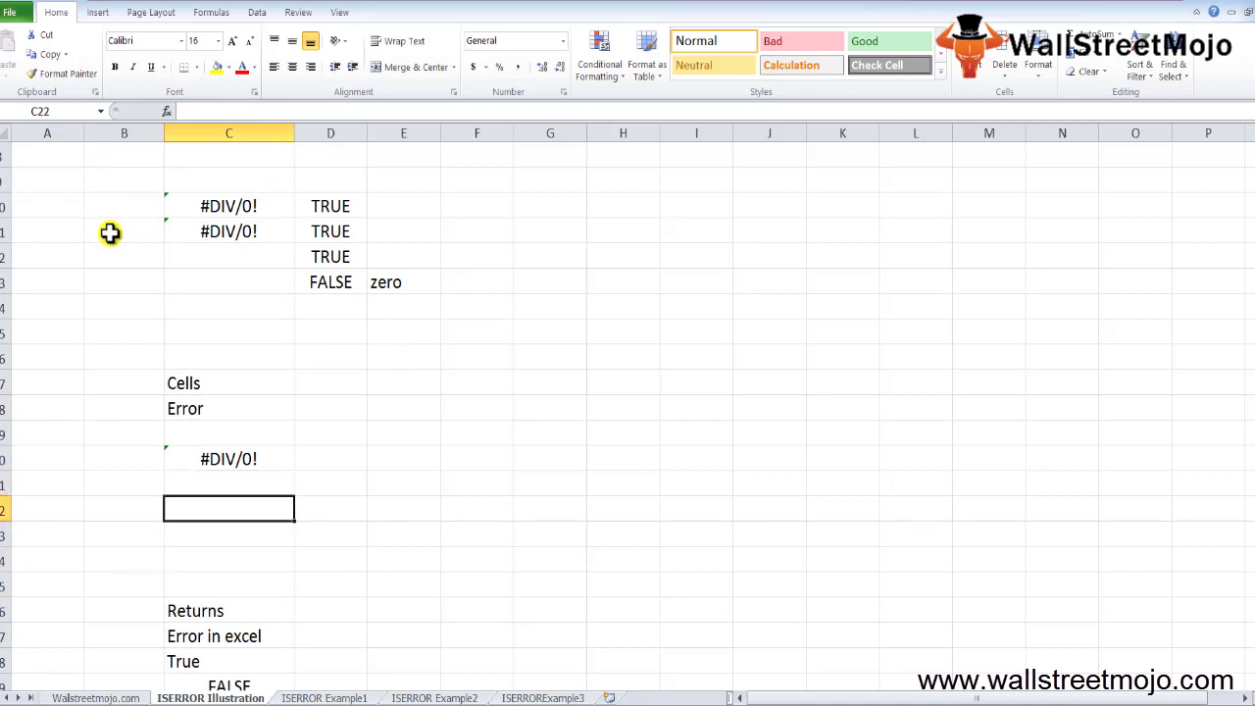
Step: Open the ISERROR Example1 sheet and examine the first entries of its Forecast and Actual columns
key("ctrl+Page_Down")
key("Up")
key("Up")
key("Left")
key("Left")
key("Down")
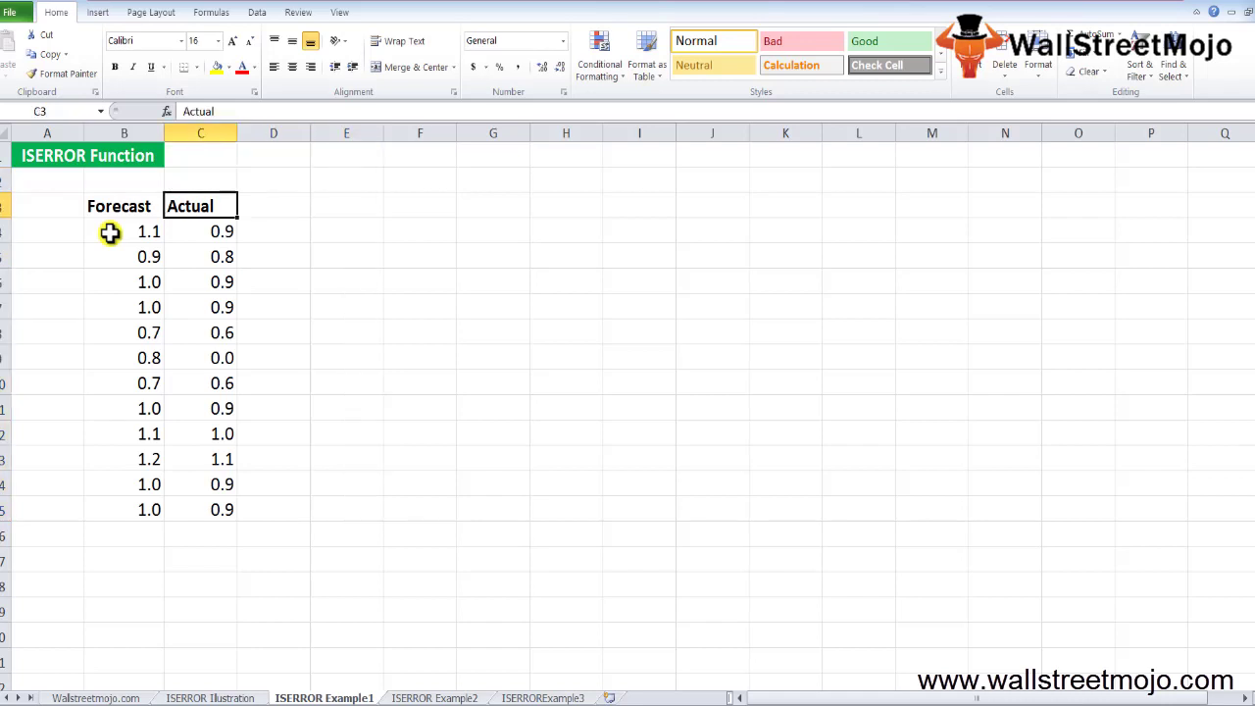
key("Down")
key("Right")
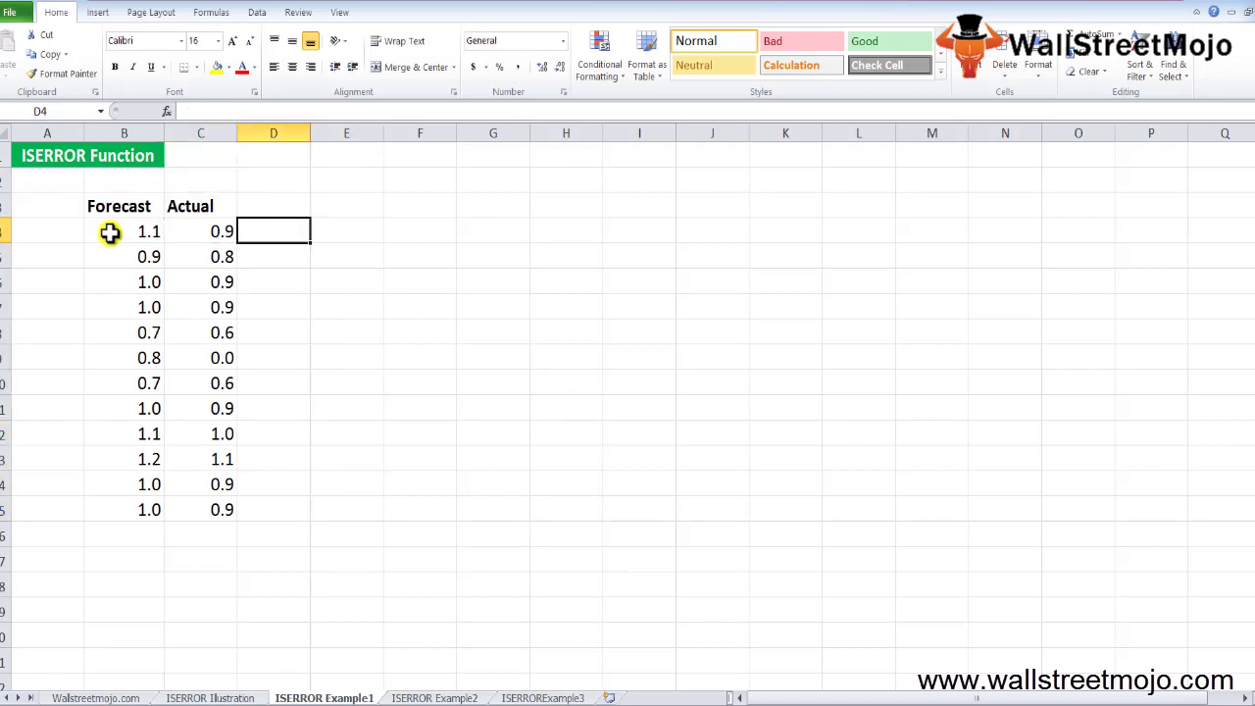
key("Left")
key("Left")
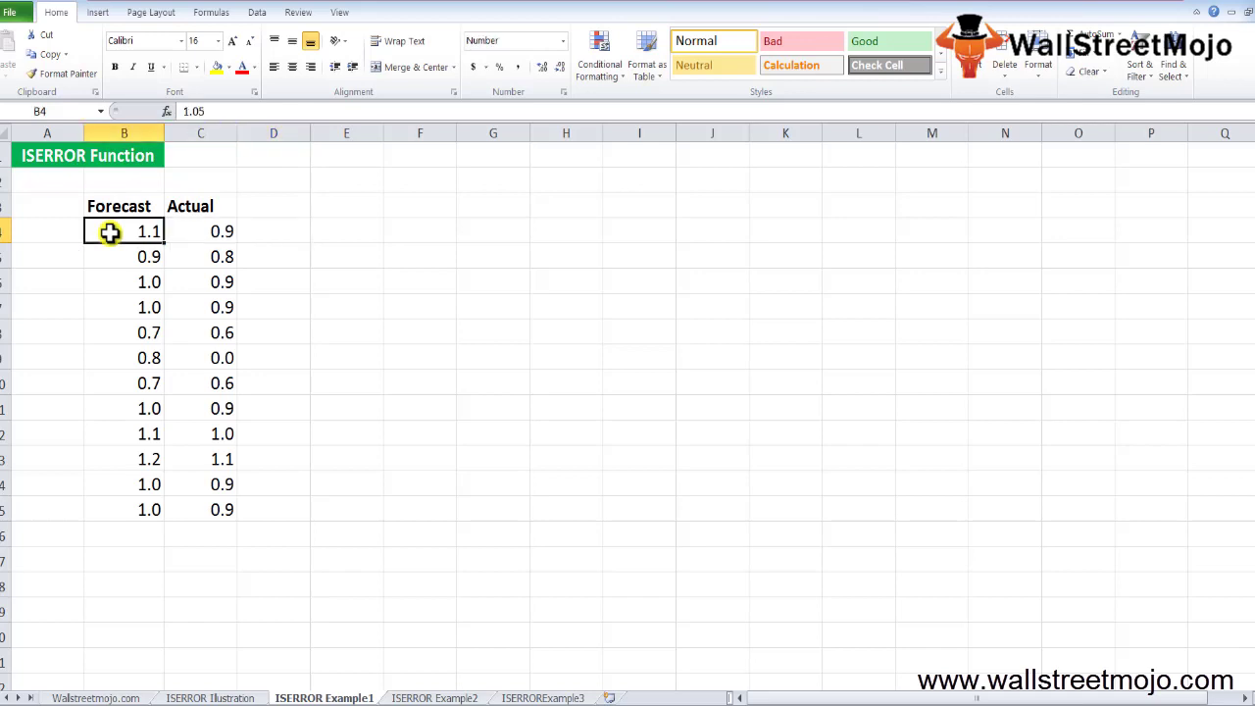
Step: Examine the Forecast and Actual values, reading down the Actual column and returning to its first entry
key("ctrl+shift+Down")
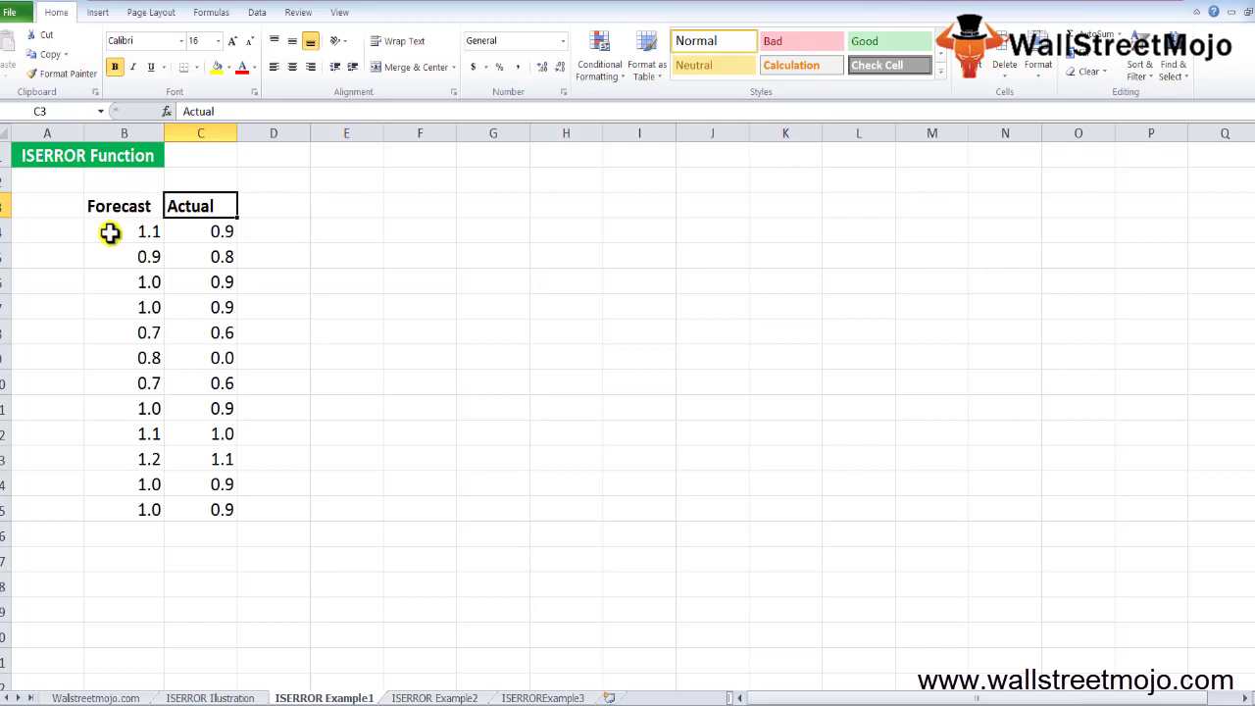
key("Right")
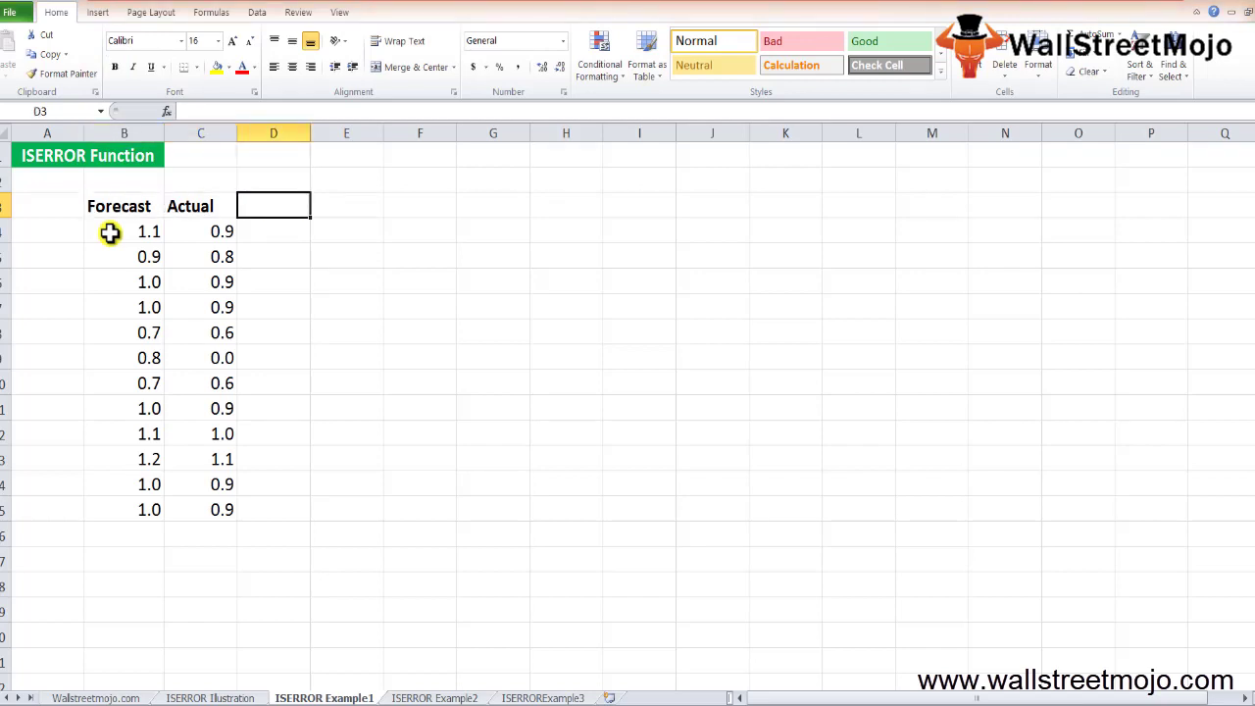
key("Left")
key("Down")
key("Down")
key("Down")
key("Down")
key("Down")
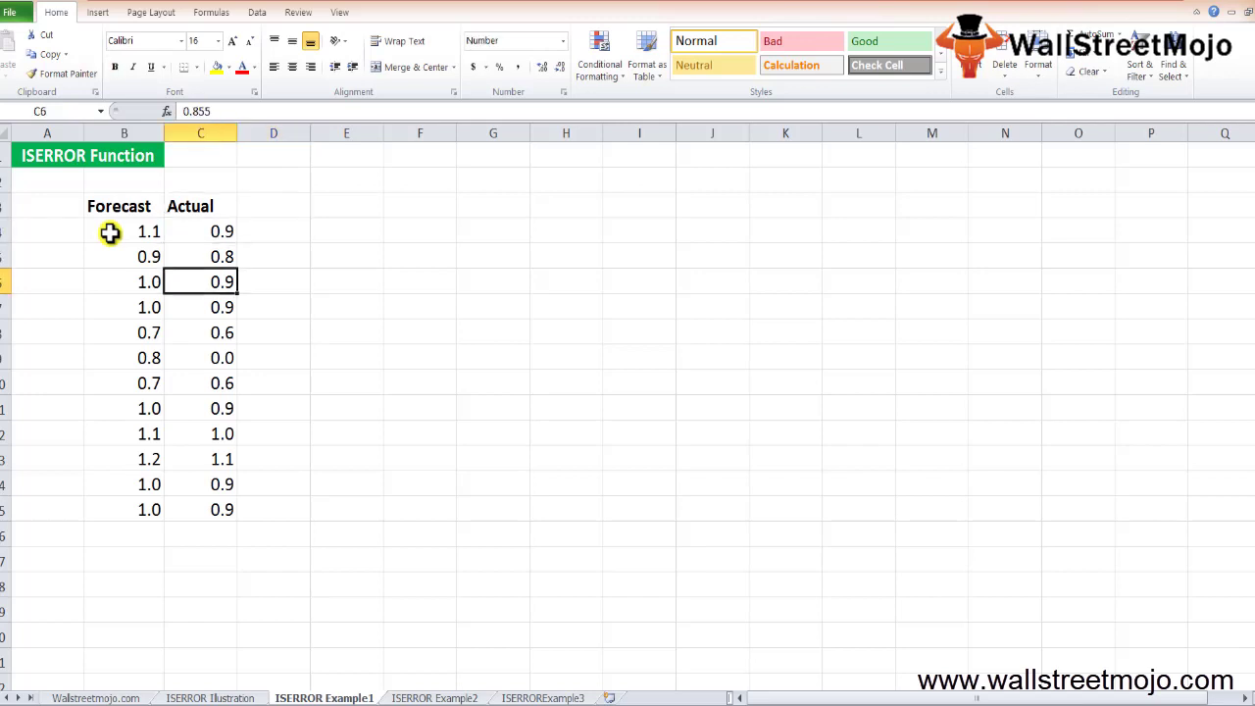
key("Down")
key("Up")
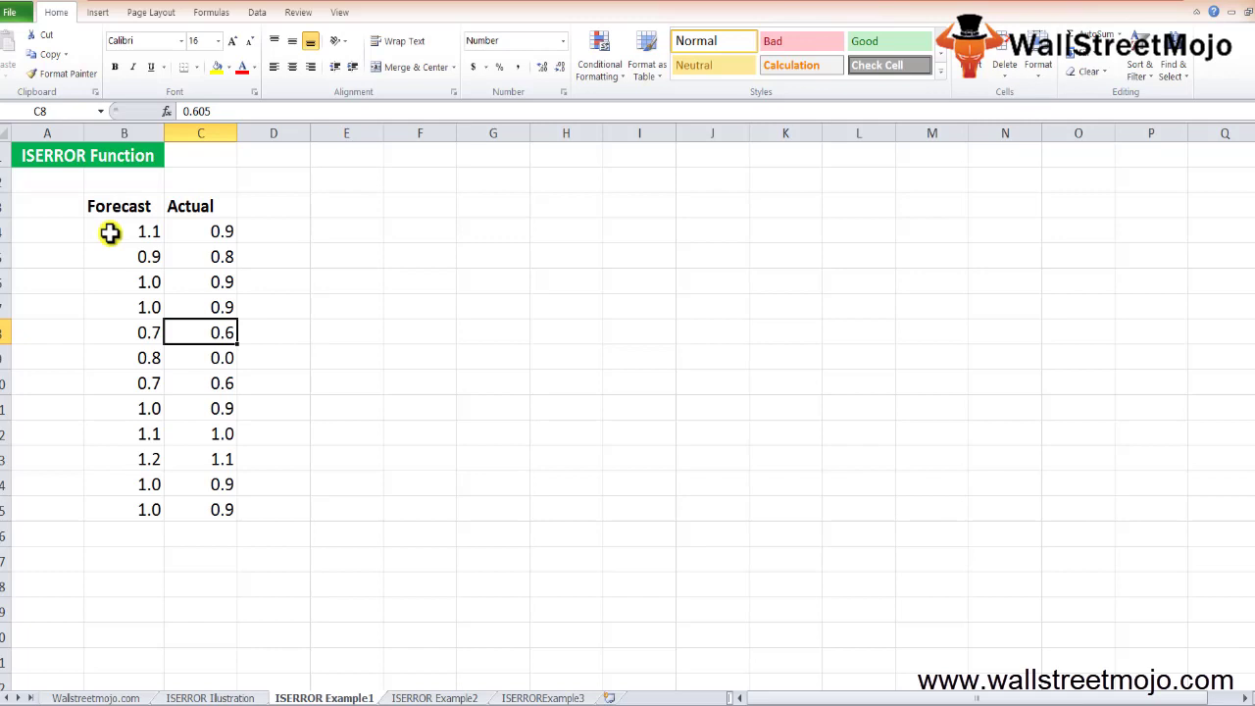
key("Up")
key("Up")
key("Up")
key("Up")
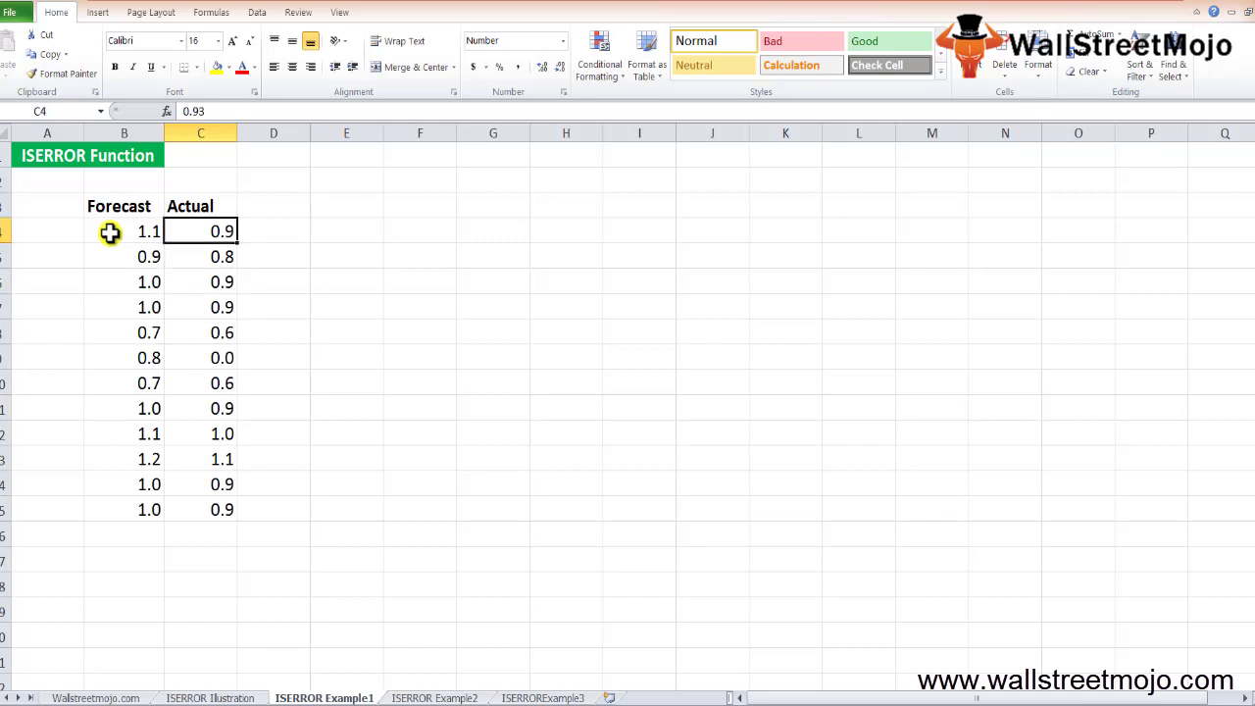
Step: Begin an IF formula in cell D4 whose logical test uses ISERROR on (C4-B4)/C4
key("Right")
type("=IF(is")
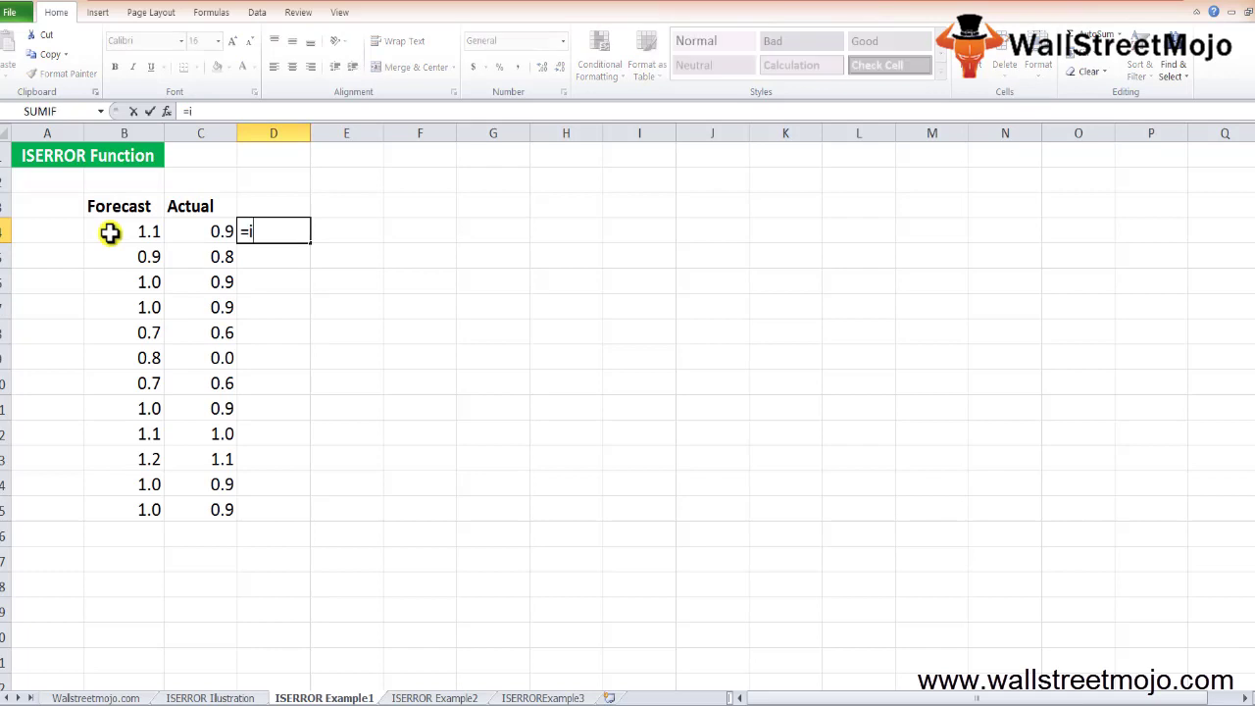
type("e")
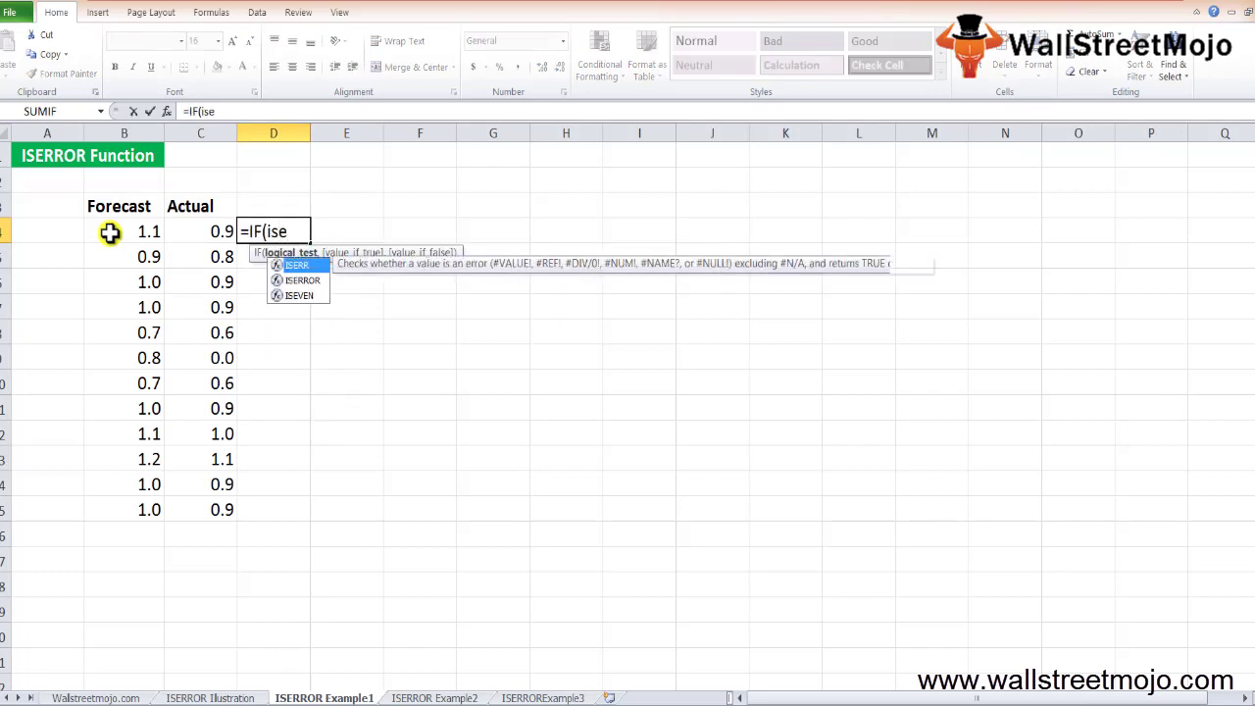
key("Down")
key("Tab")
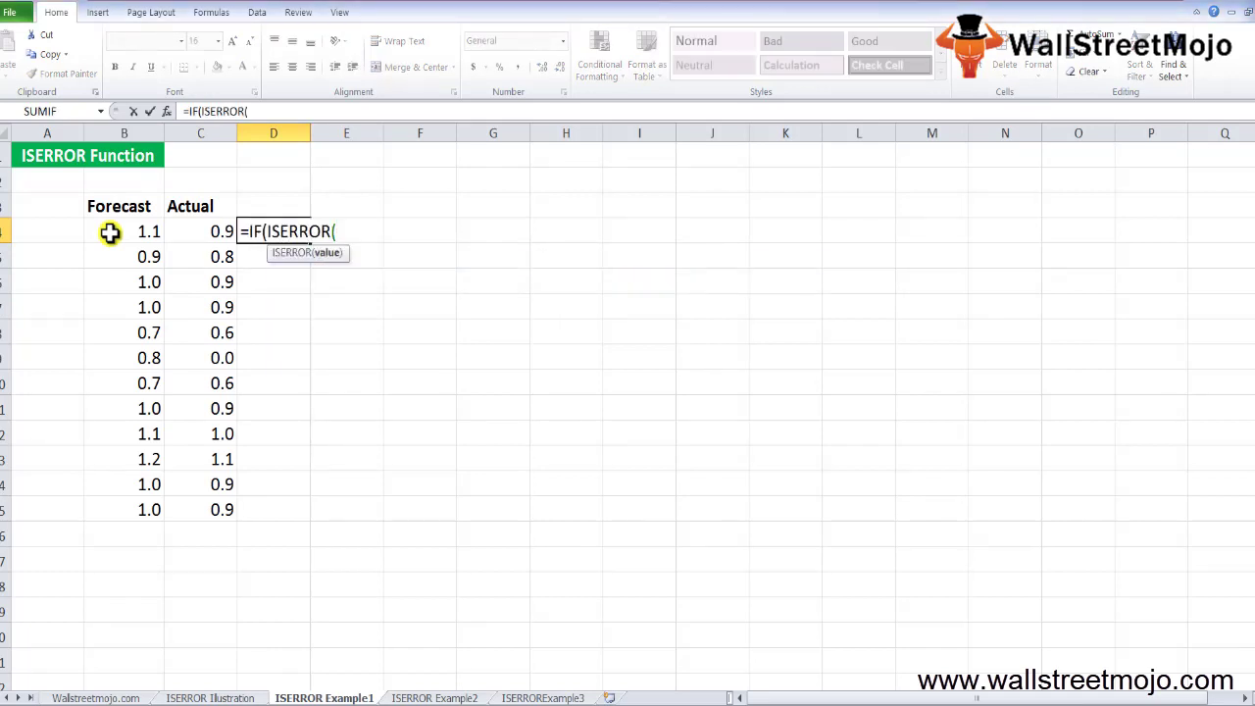
type("(")
key("Up")
key("Up")
key("Down")
key("Left")
key("Down")
type("-")
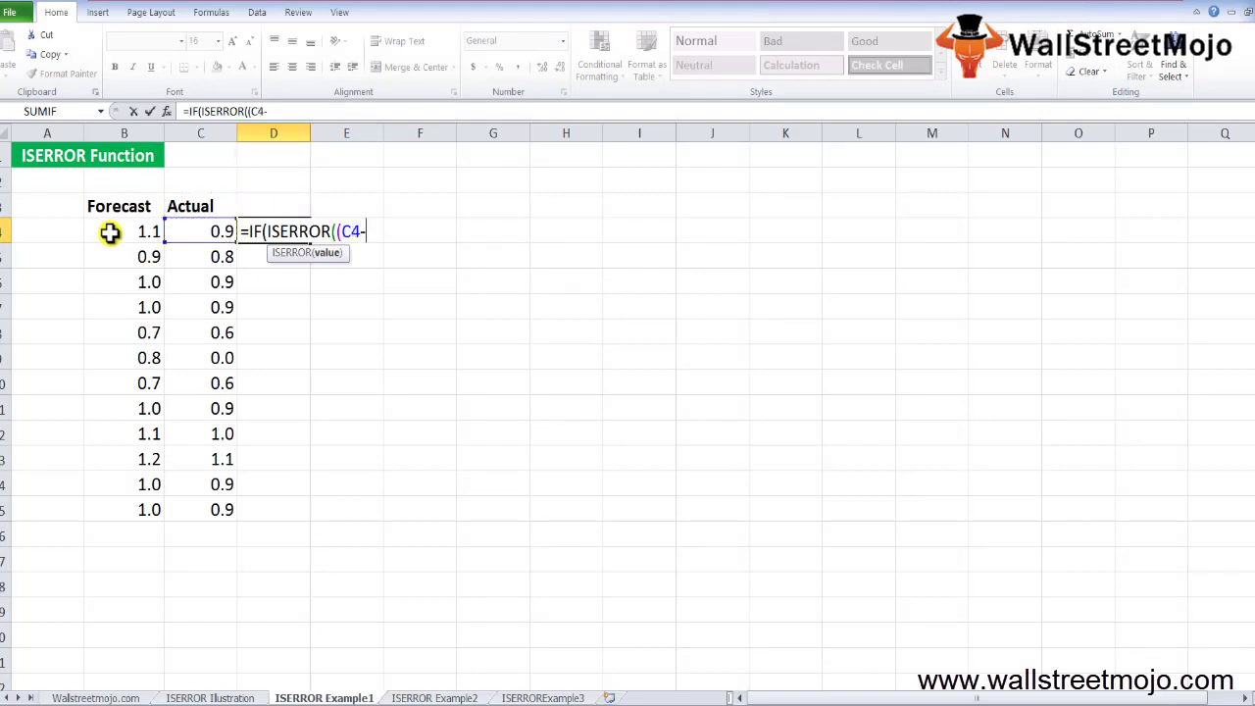
left_click(110, 233)
type(")/C4")
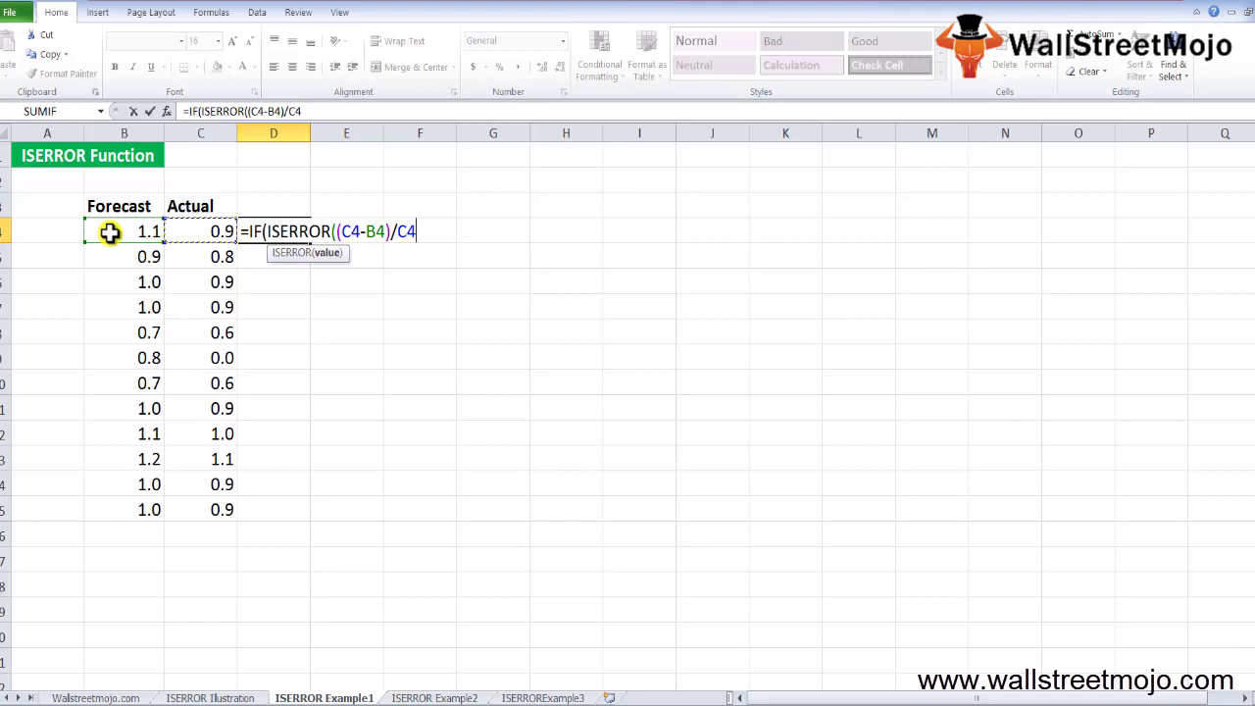
Step: Try to complete the D4 formula with "" as the error result and (C4-B4)/C4 as the other result
type(",\"\",(")
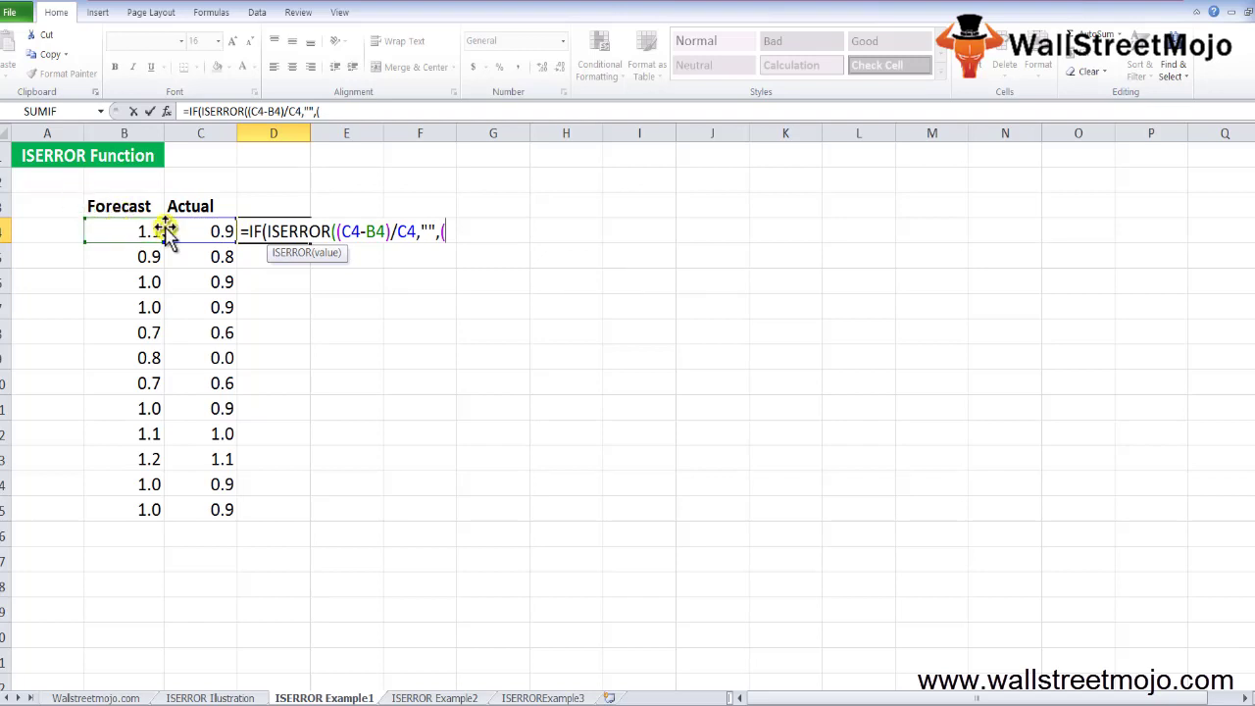
left_click(187, 226)
type("-")
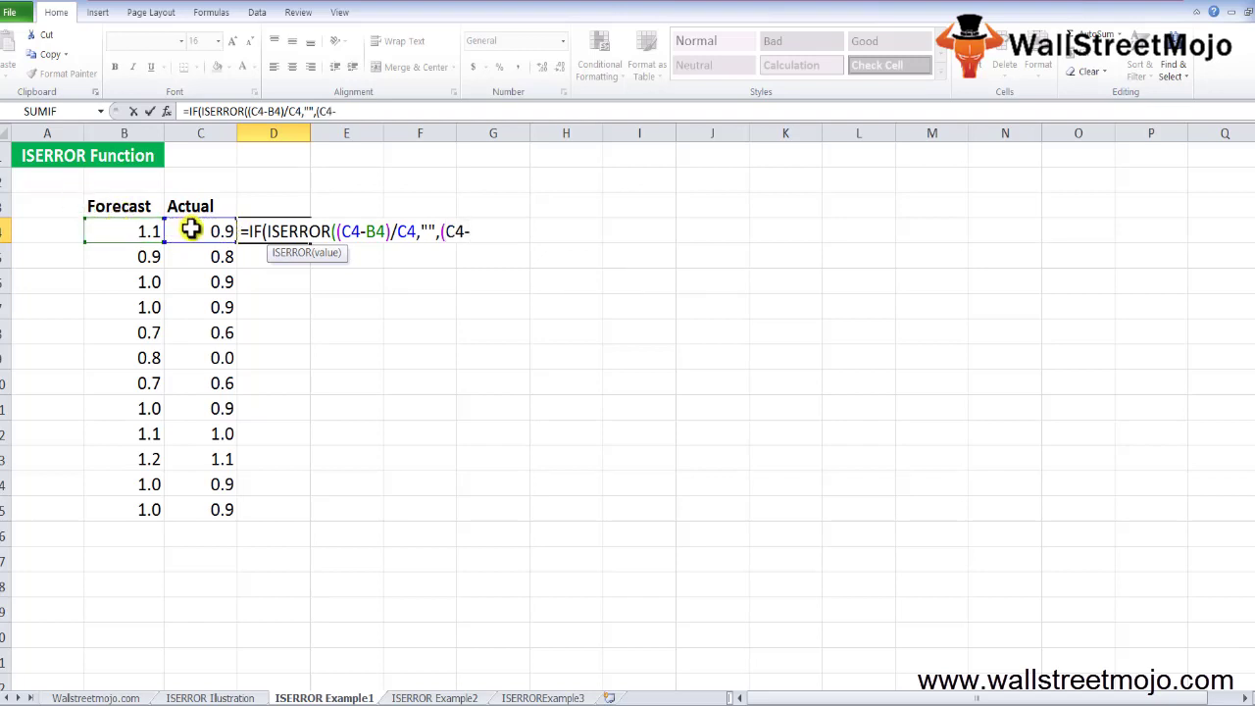
left_click(124, 230)
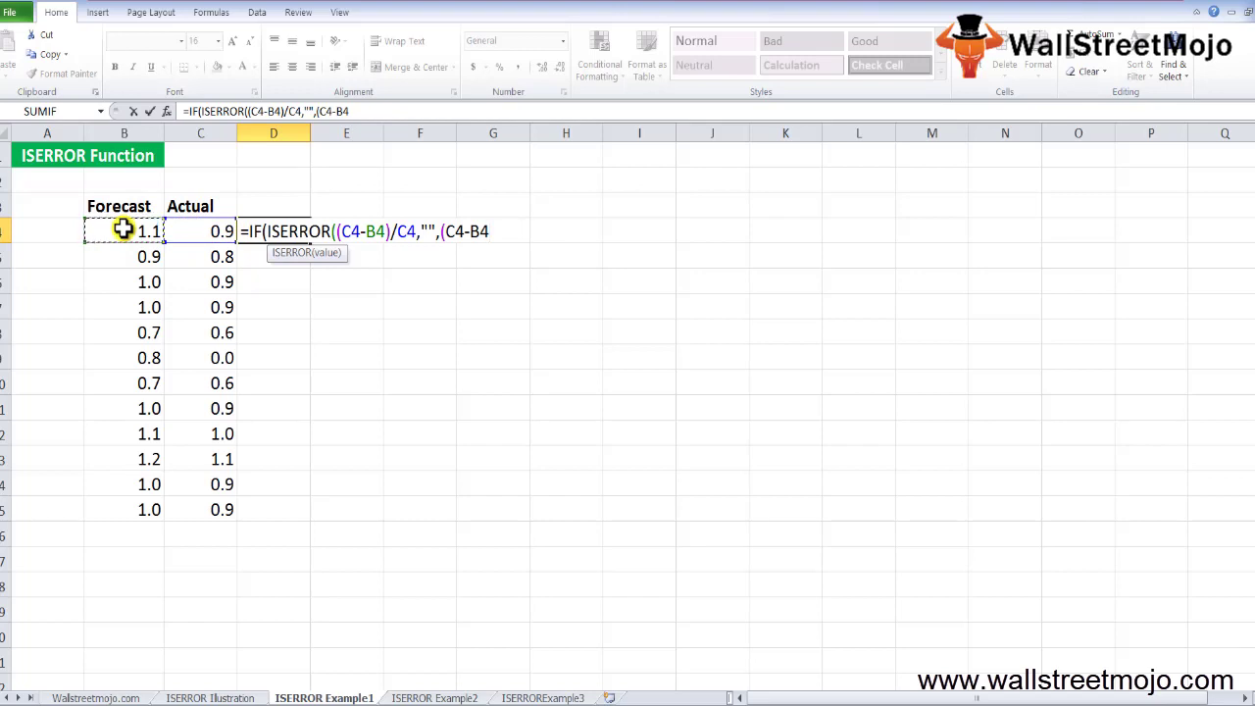
type(")/")
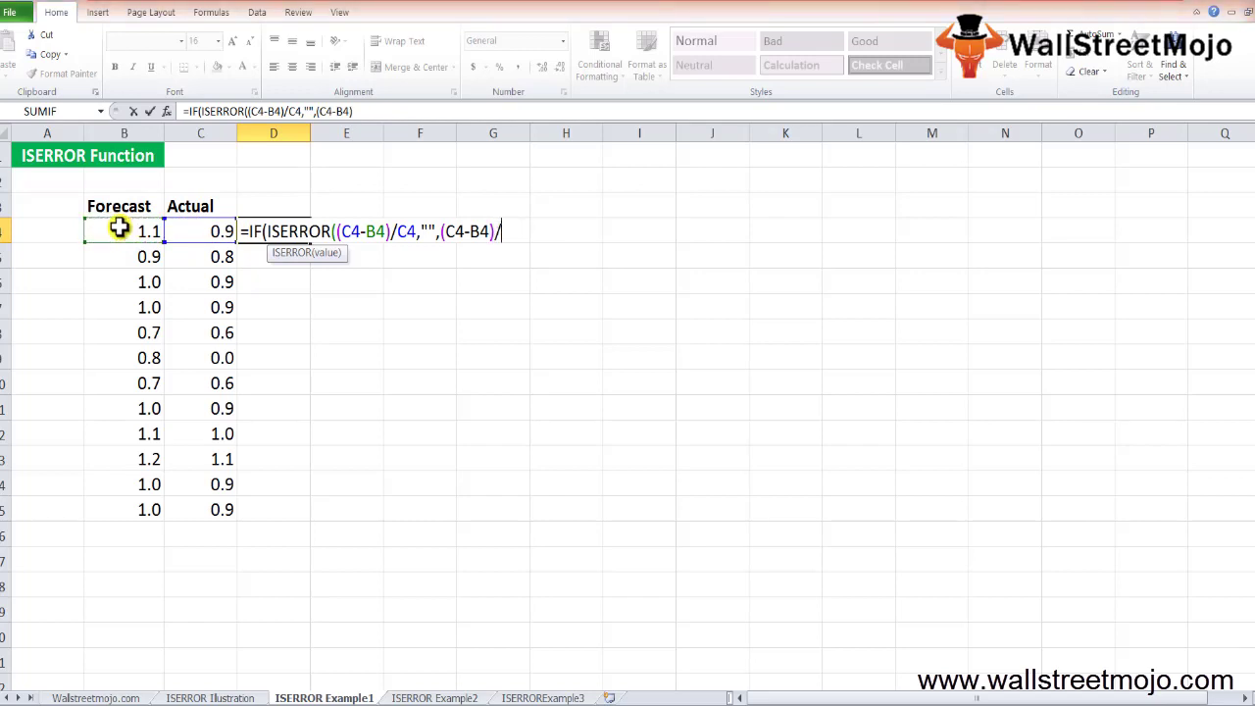
left_click(196, 231)
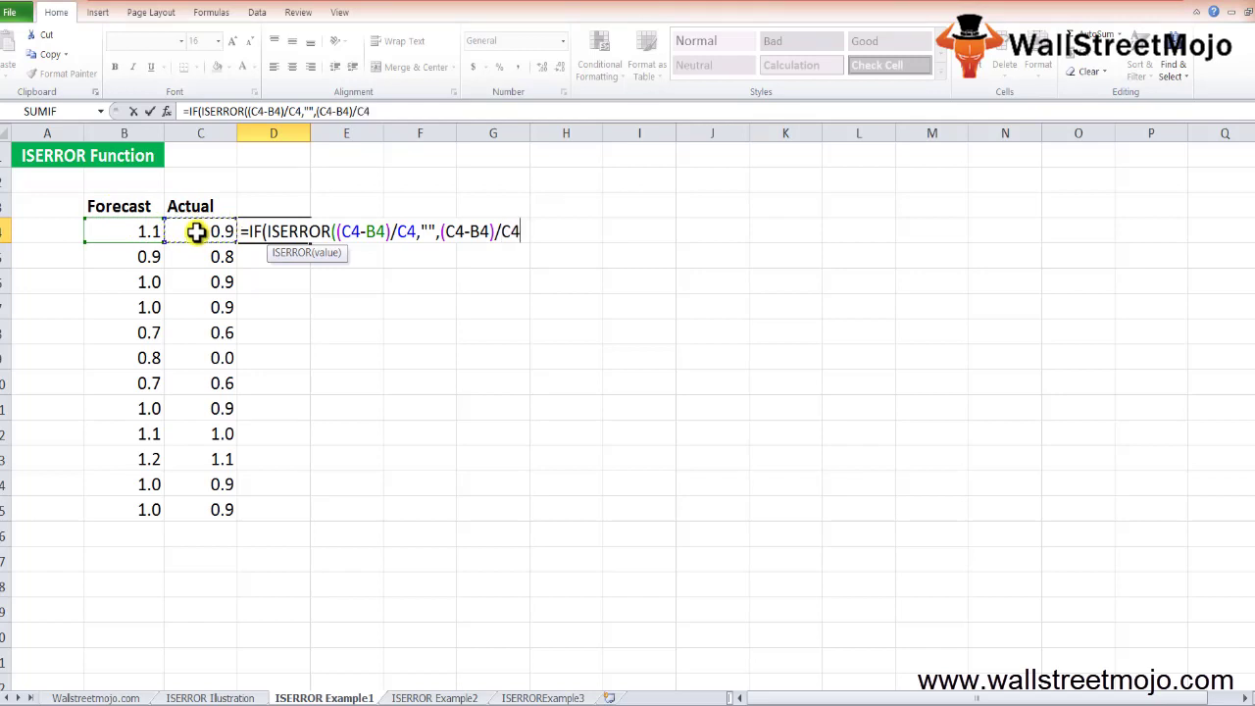
key("Return")
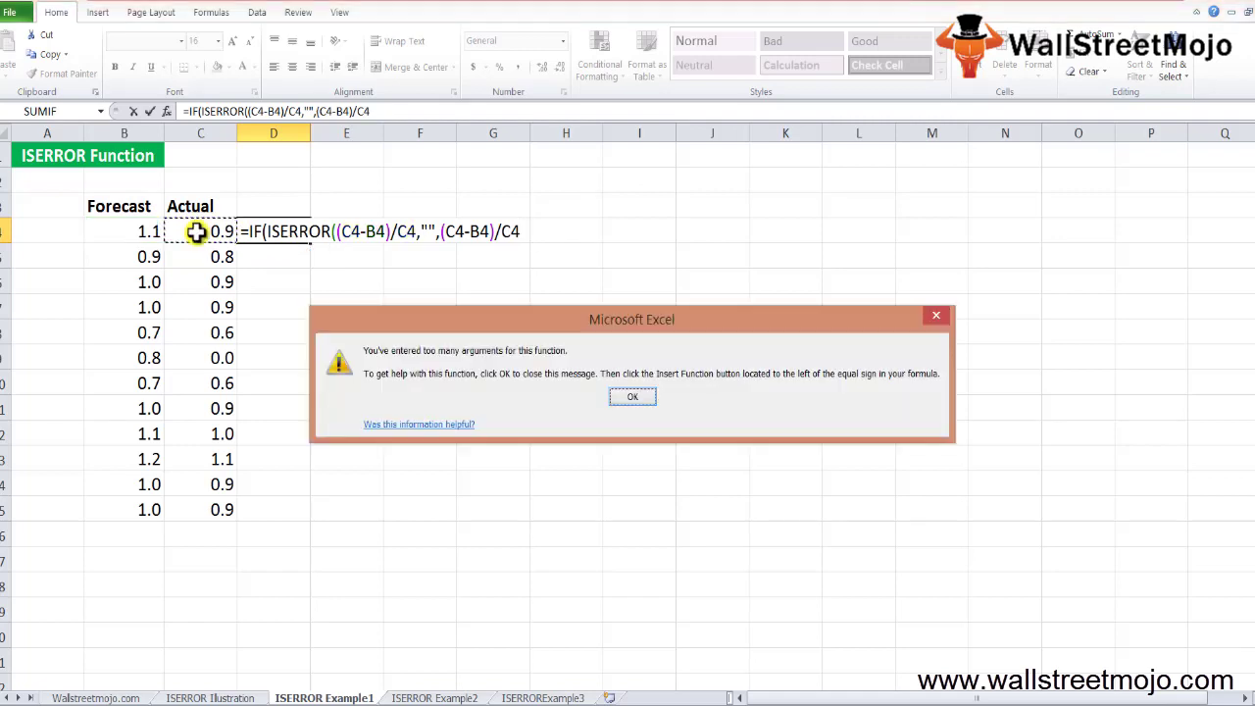
key("Return")
type("))")
Step: Fill the E4 formula =IF(ISERROR((C4-B4)/C4), "", (C4-B4)/C4) down through cell E15
mouse_move(1216, 686)
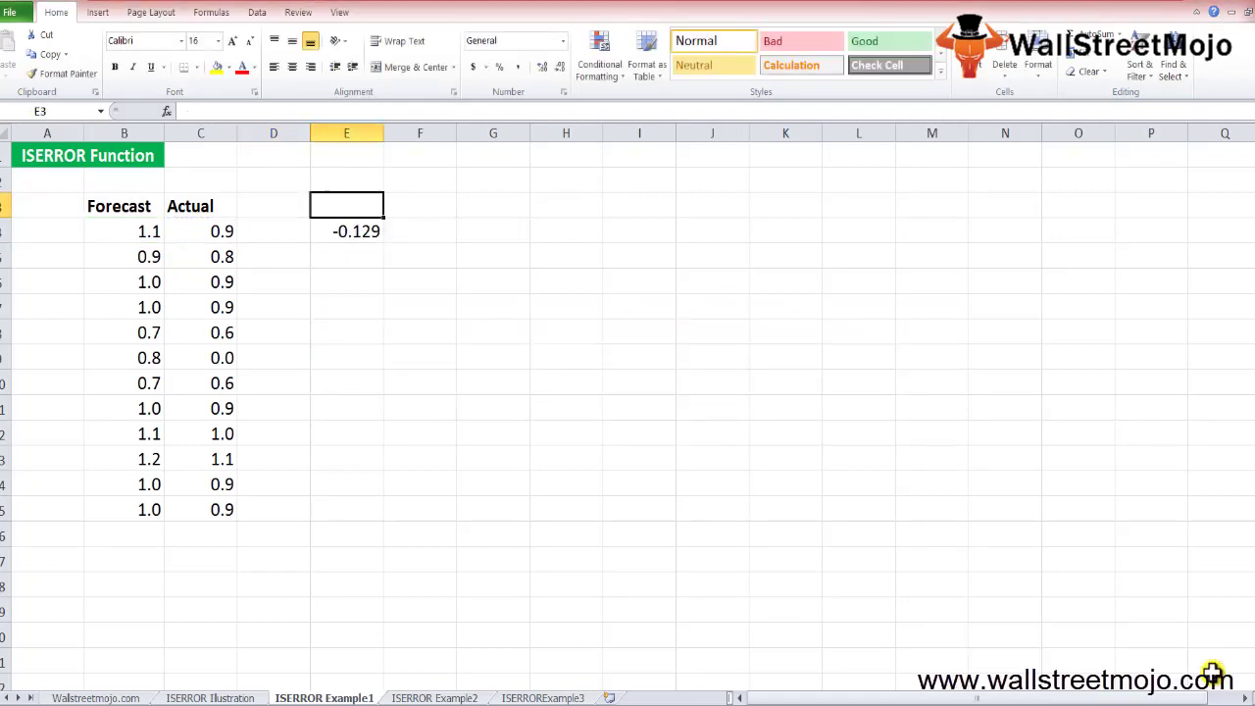
key("Down")
key("F2")
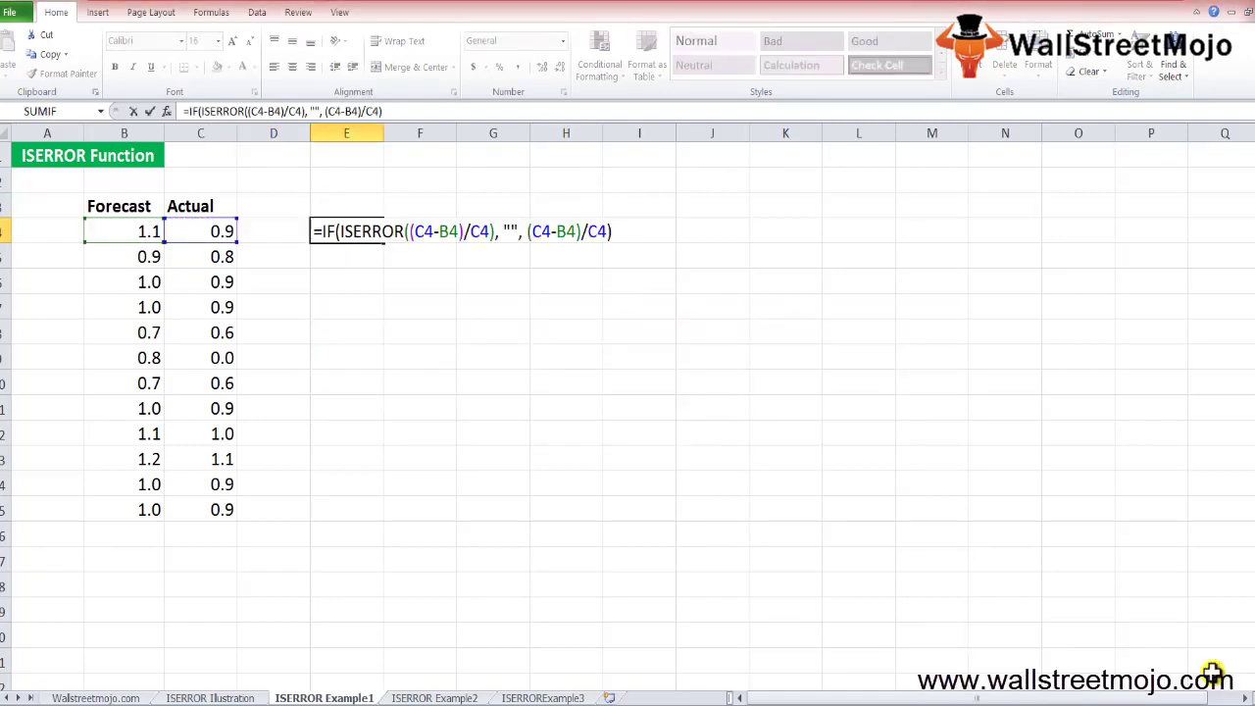
key("ctrl+Return")
key("shift+Down")
key("shift+Down")
key("shift+Down")
key("shift+Down")
key("shift+Down")
key("shift+Down")
key("shift+Down")
key("shift+Down")
key("shift+Down")
key("shift+Down")
key("shift+Down")
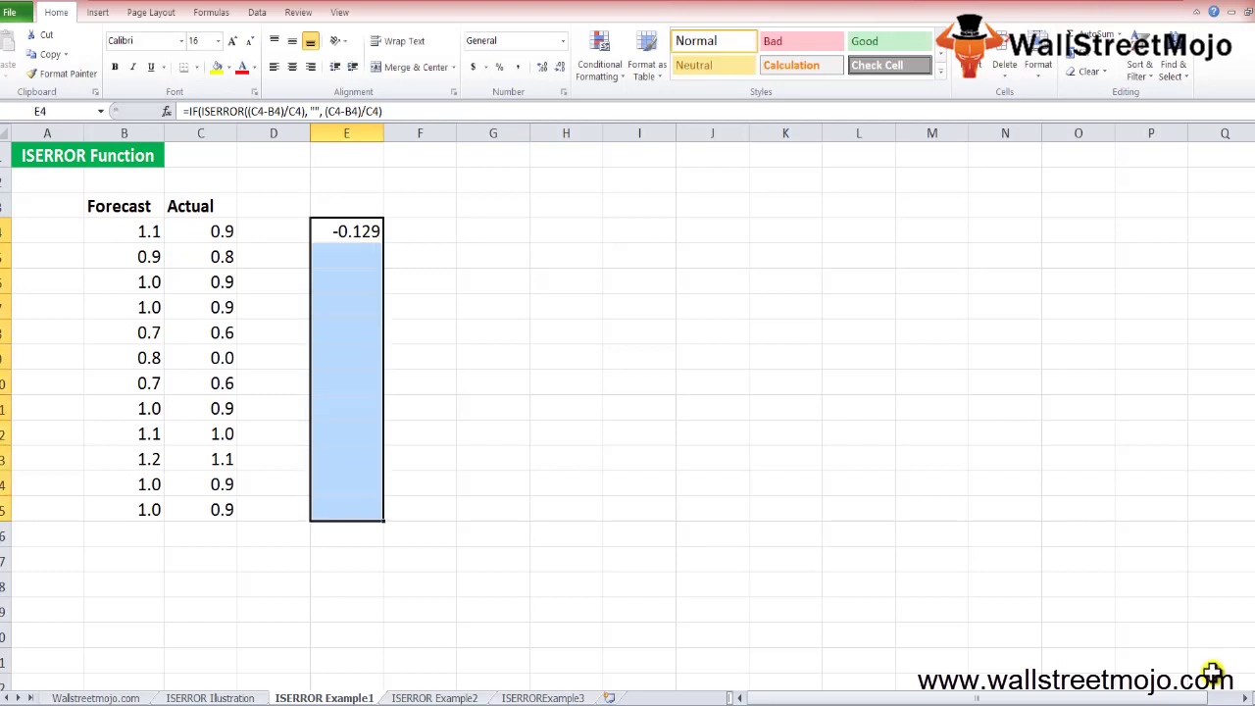
key("ctrl+d")
Step: Examine the filled formulas and results in column E, including the row where Actual is zero
key("Down")
key("Down")
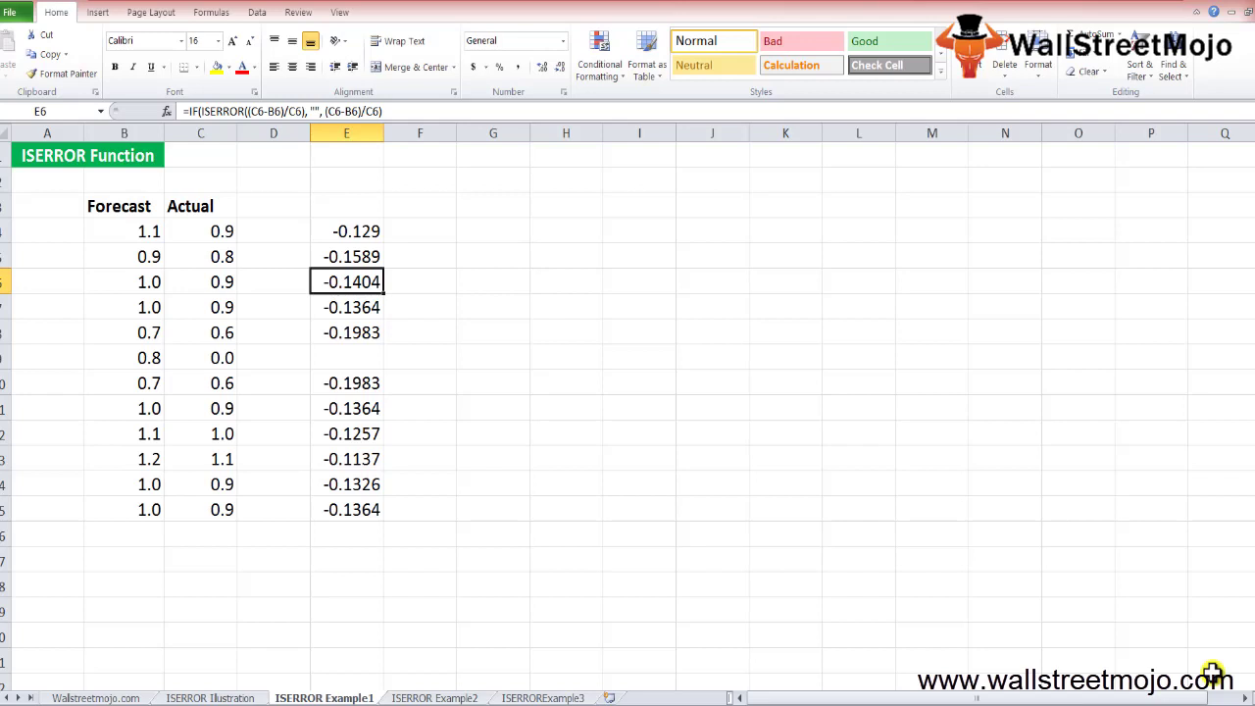
key("Up")
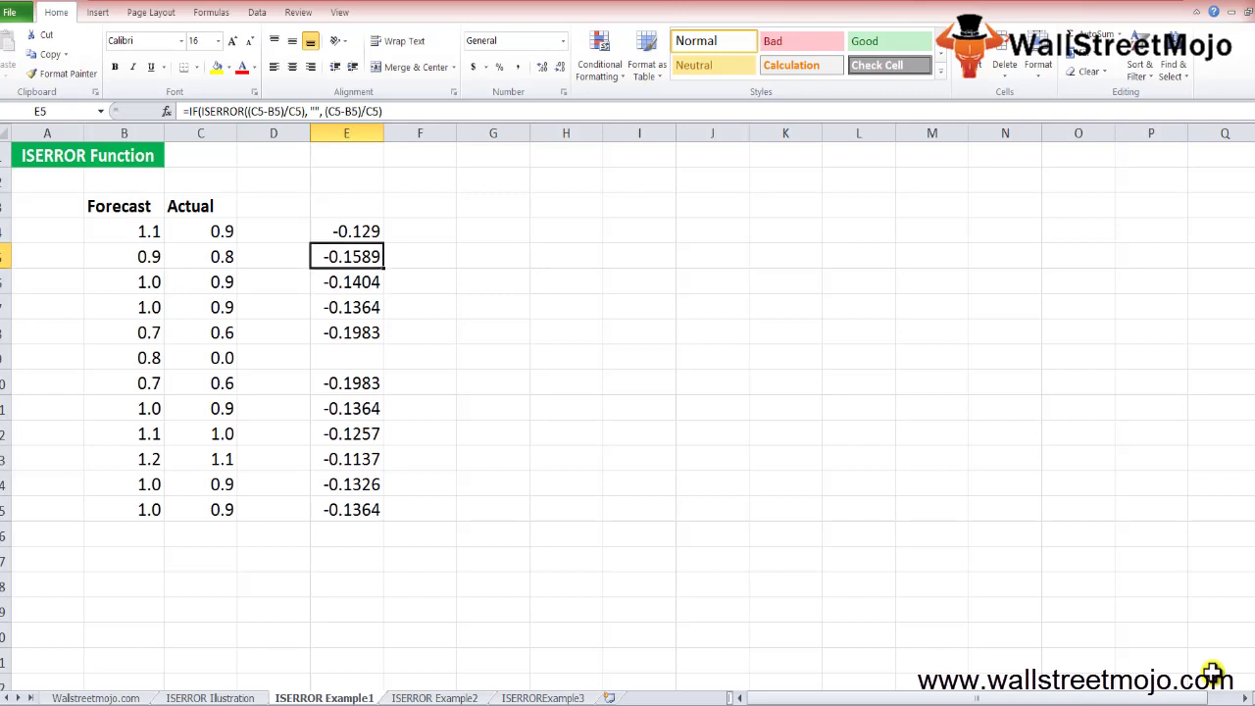
key("Down")
key("Down")
key("Down")
key("Down")
key("Down")
key("Down")
key("Down")
key("Down")
key("Up")
key("Up")
key("Up")
key("Up")
key("Up")
key("Up")
key("Up")
key("Up")
key("Up")
key("Up")
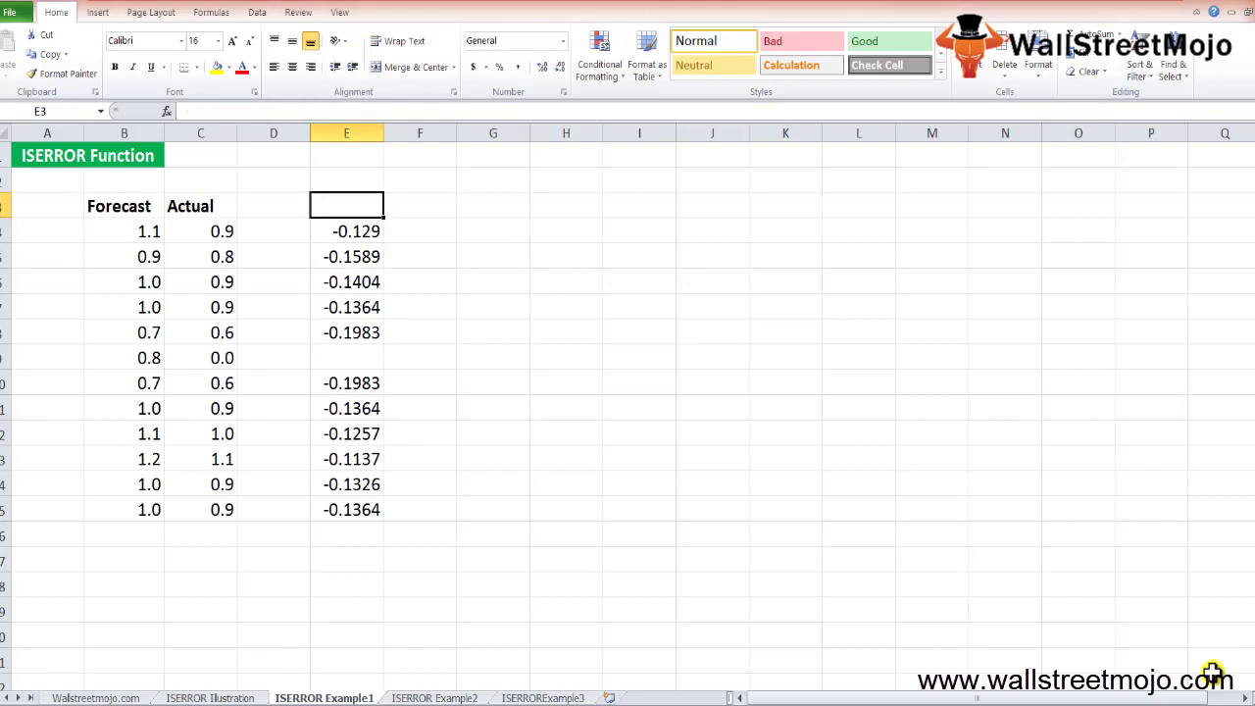
key("Down")
key("Down")
key("Down")
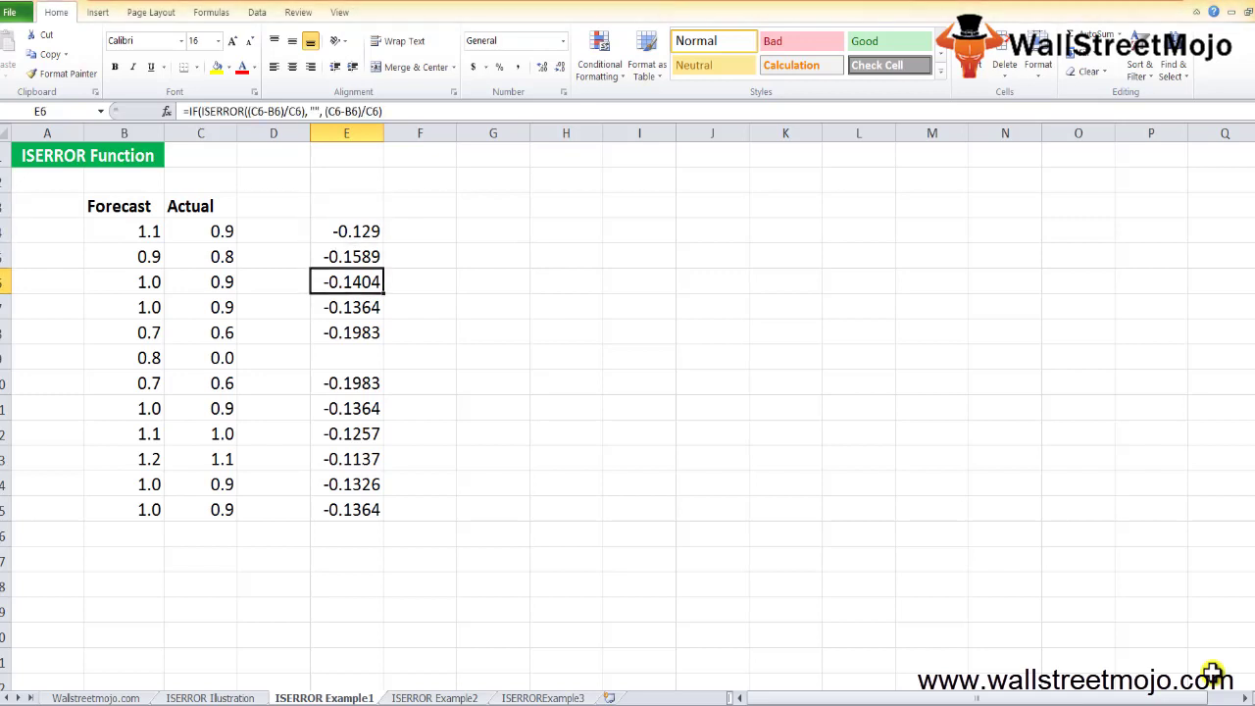
key("Down")
key("Down")
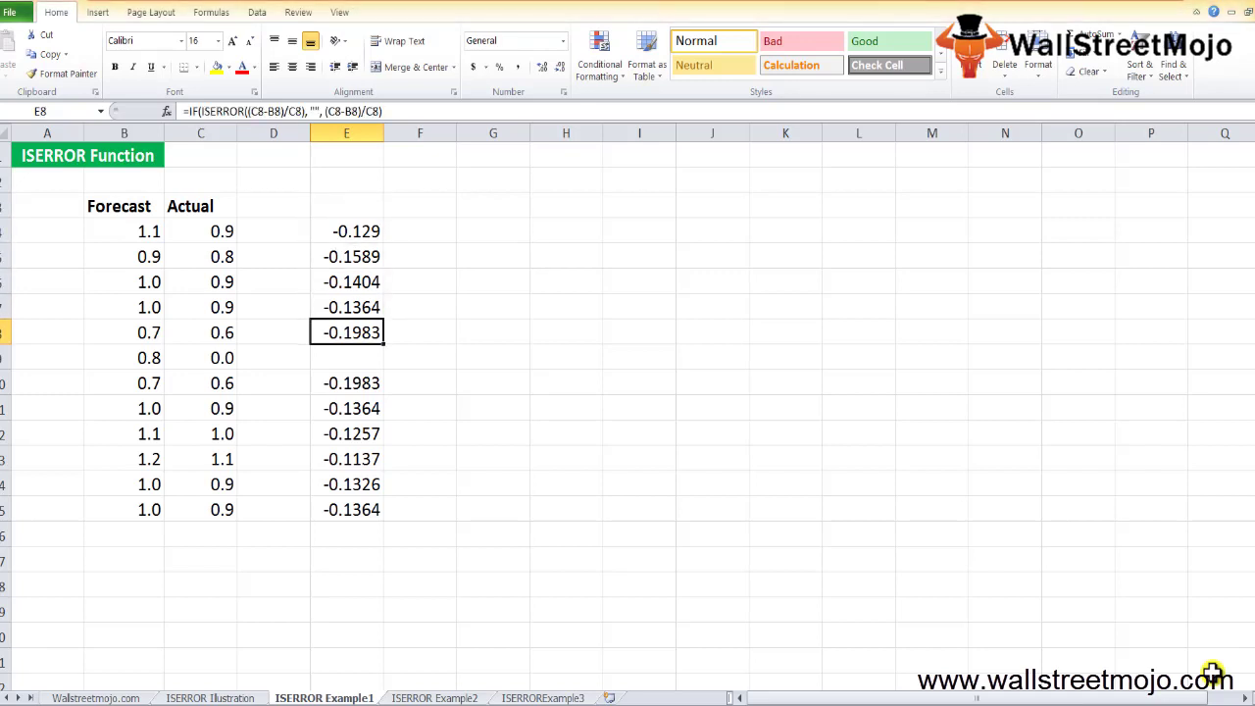
key("Down")
key("Up")
key("Up")
key("Up")
key("Down")
key("Down")
key("Down")
key("Down")
key("Down")
key("Down")
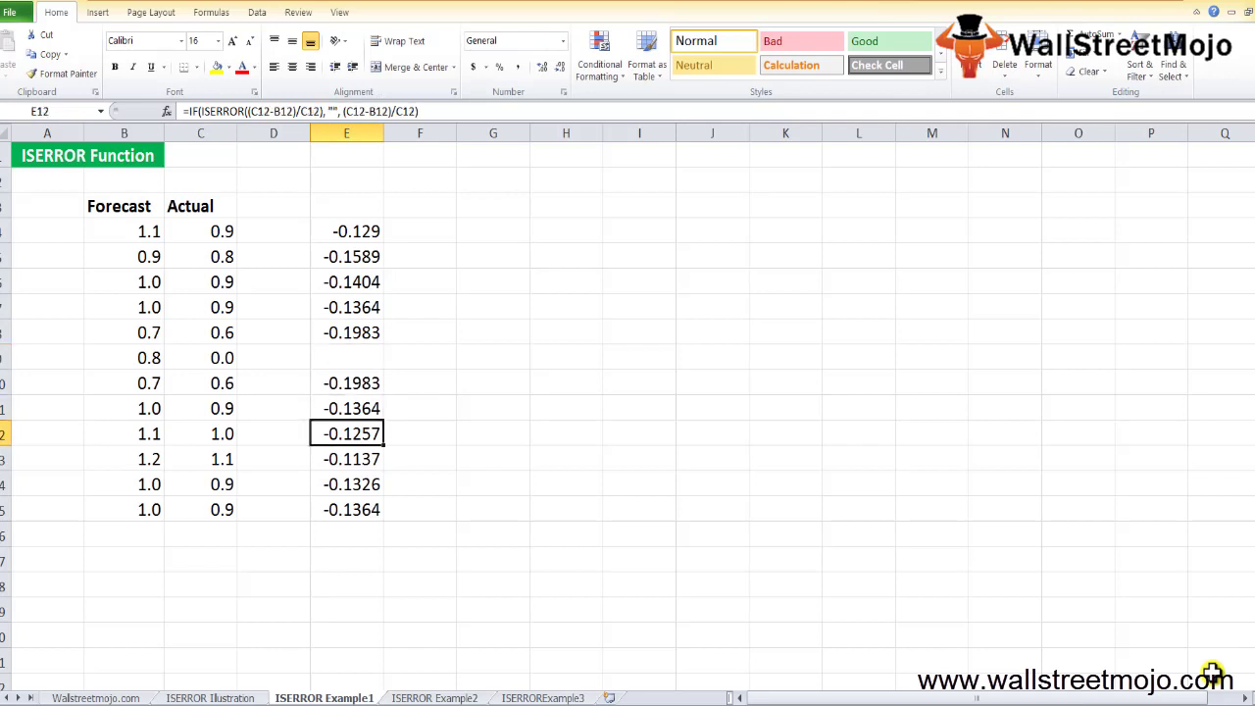
key("Up")
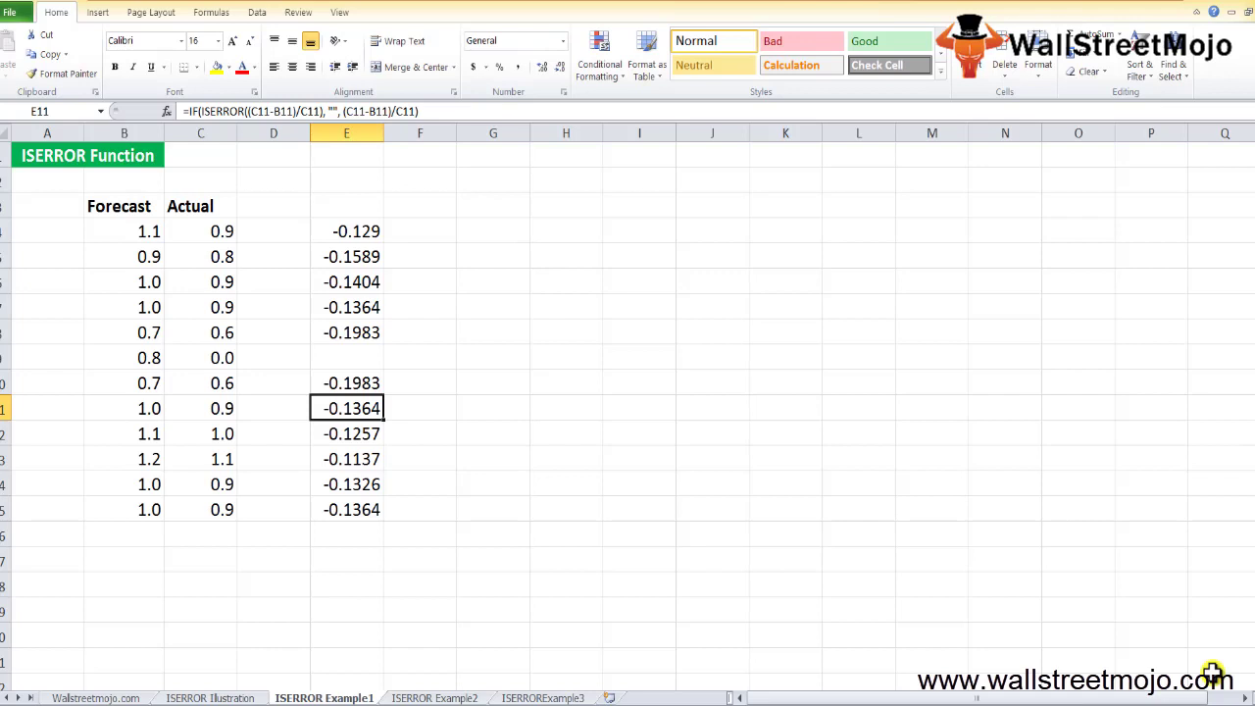
Step: Enter the heading "Things" in cell C24 and the note "1. Error" in C25, below the example data
key("Page_Down")
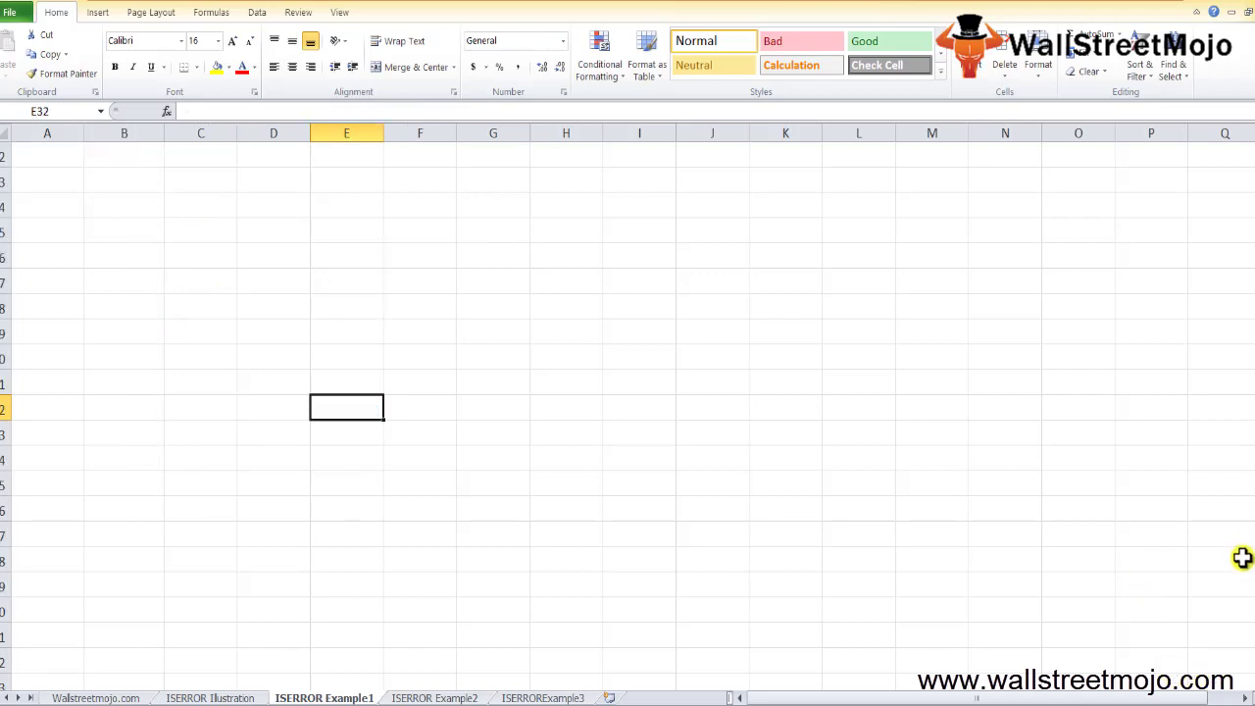
left_click(174, 206)
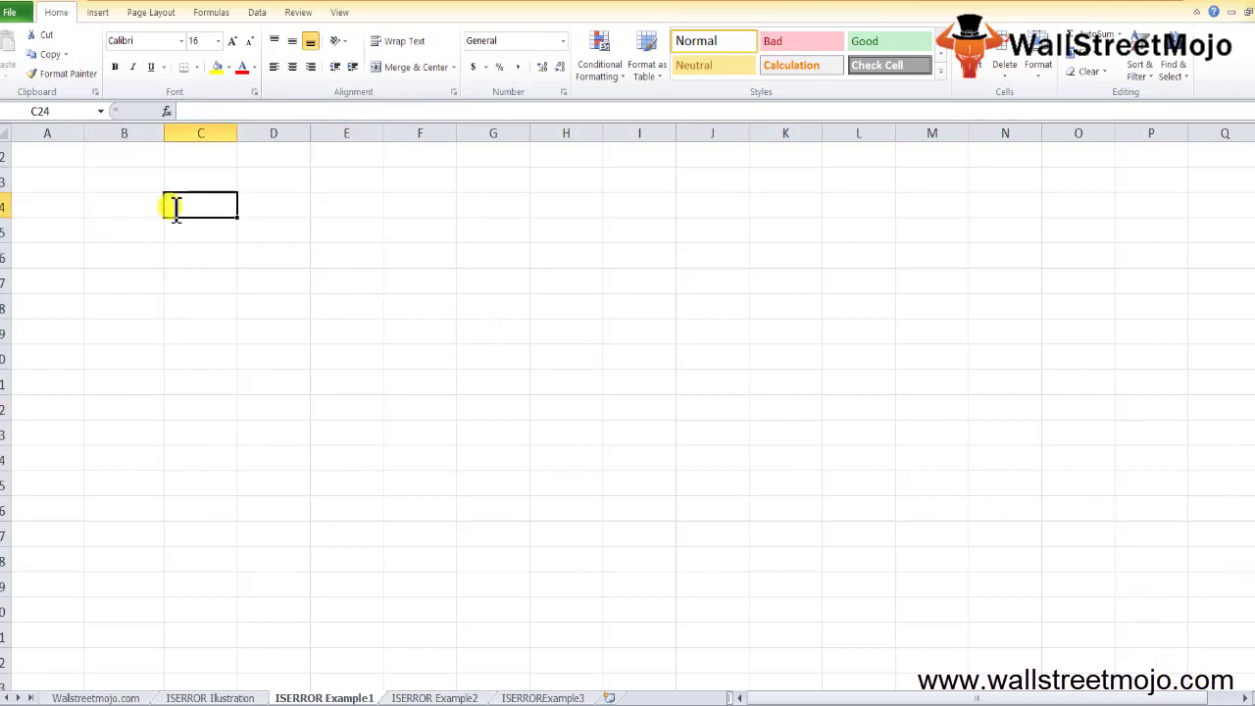
type("Things")
key("Return")
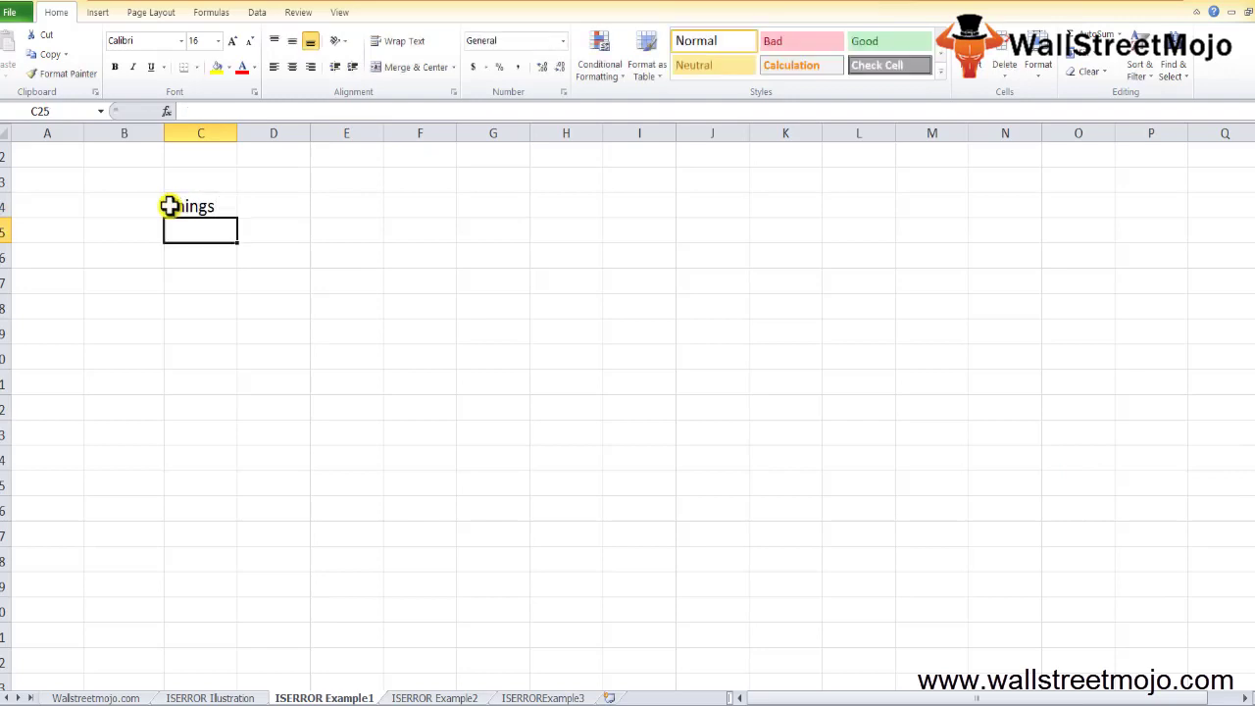
type("1.")
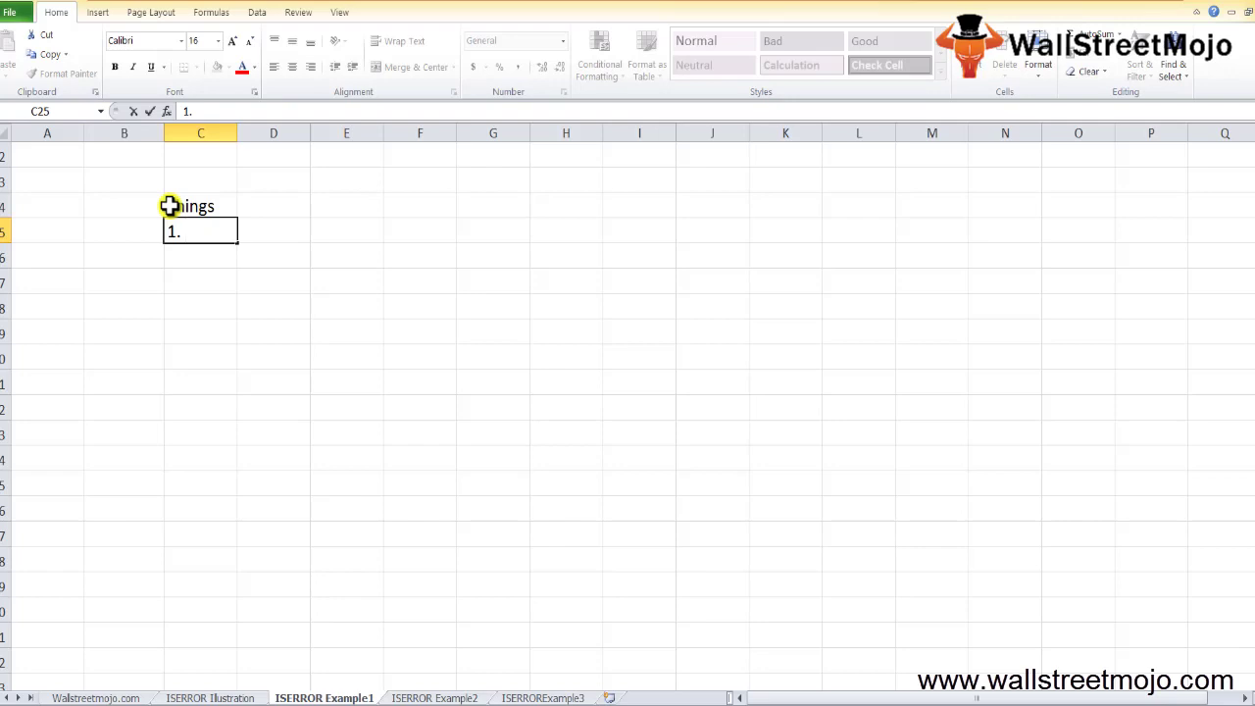
type(" Error")
key("Return")
Step: Enter the note "2. True or False" in cell C26
type("2")
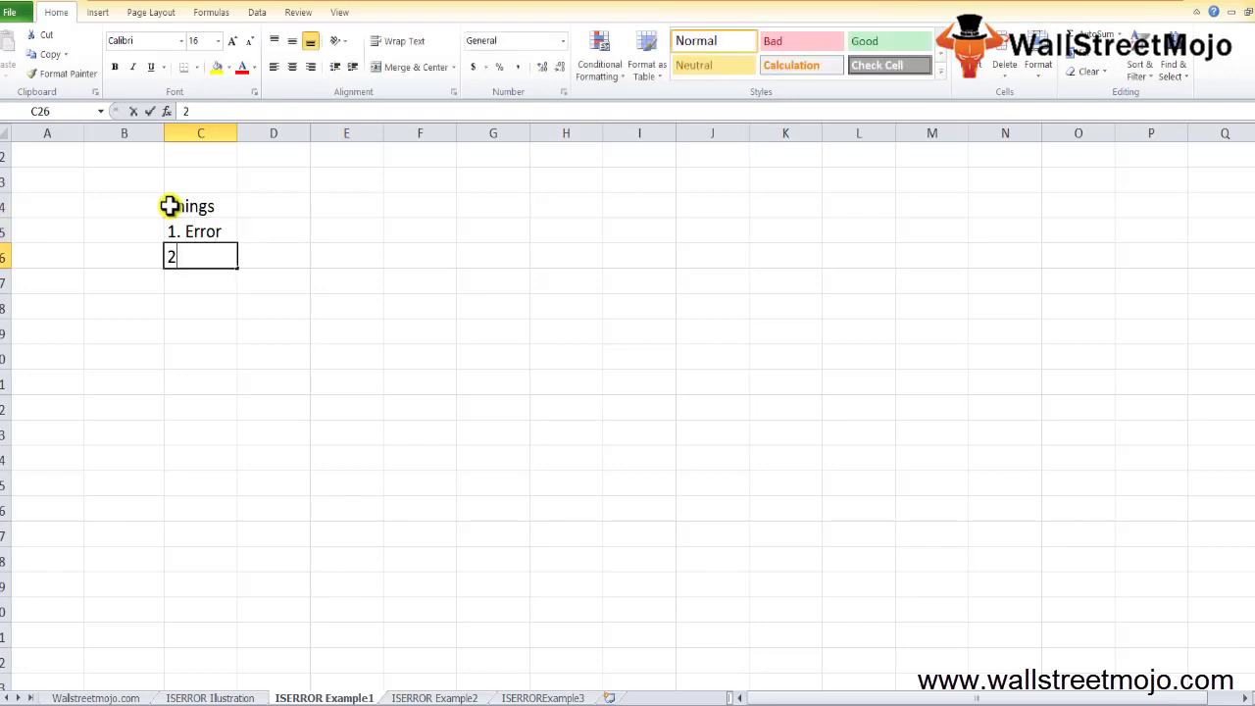
type(". I")
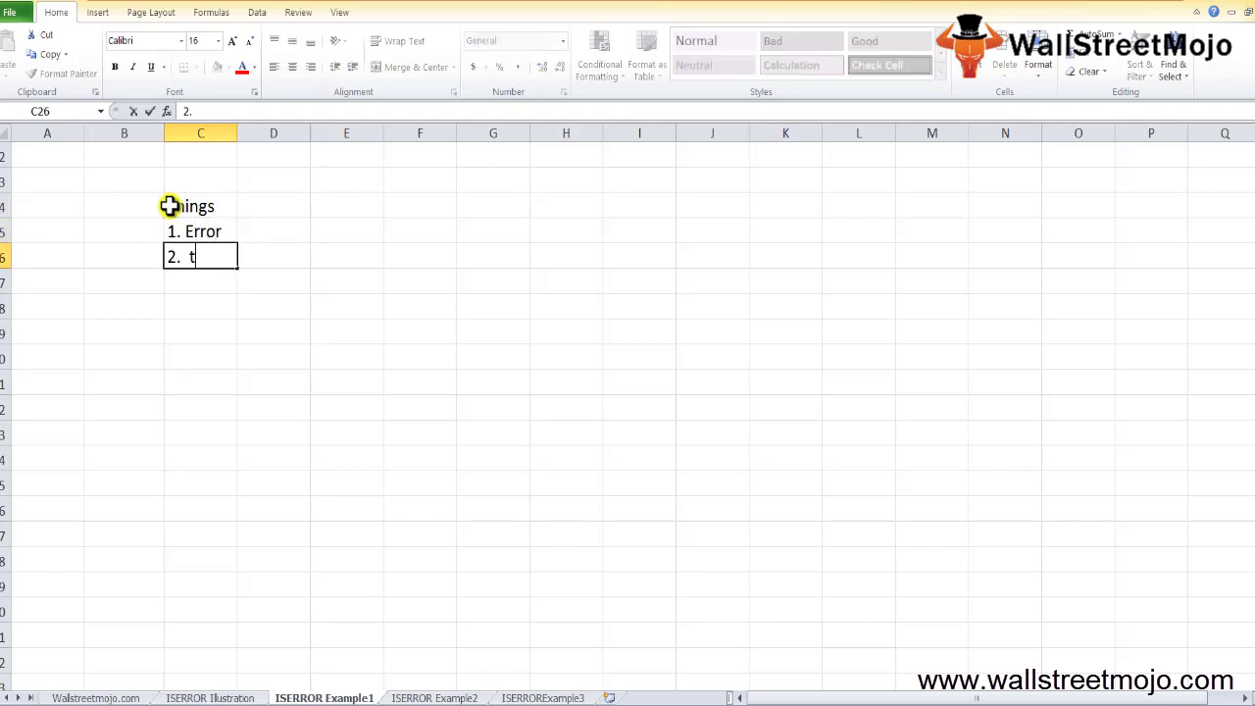
key("BackSpace")
type("True o")
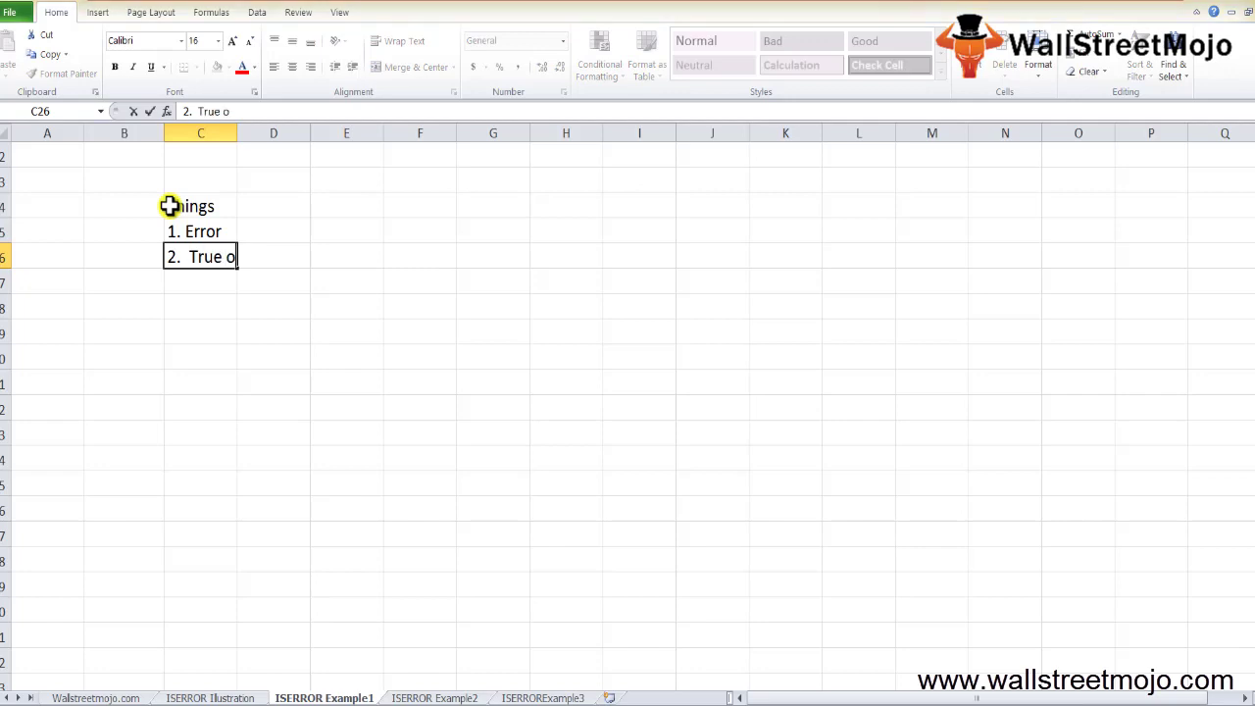
type("r False")
key("Return")
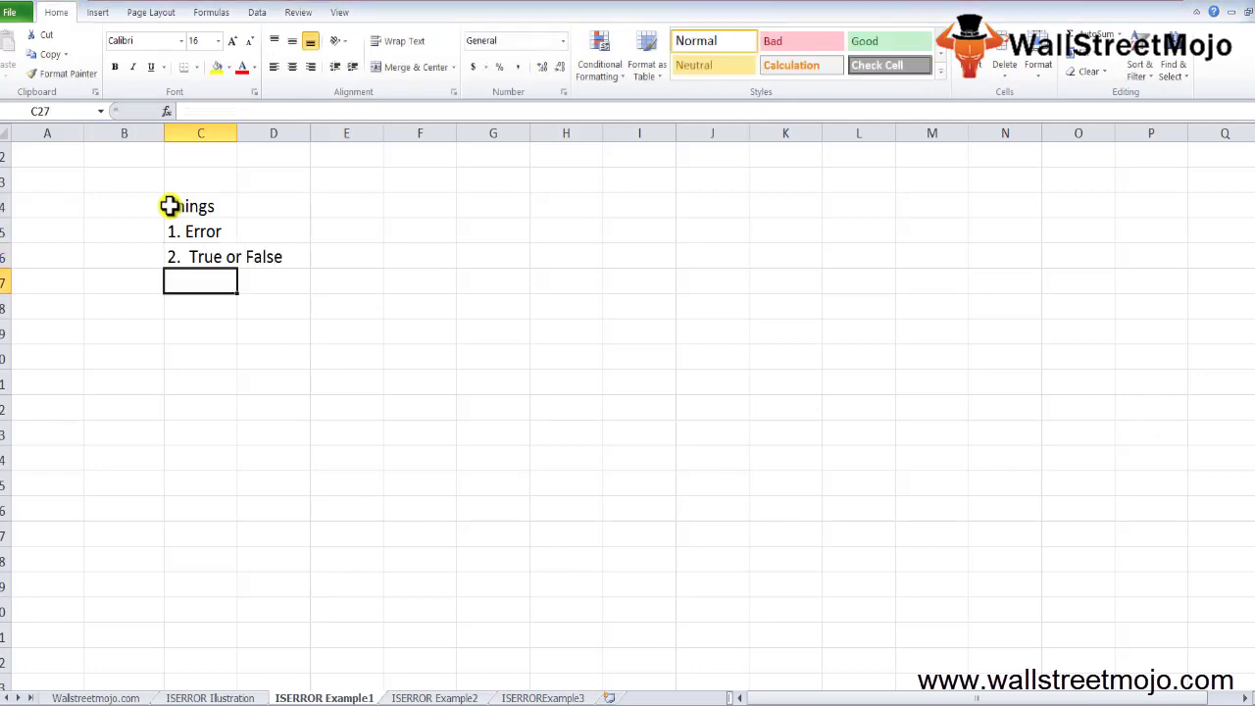
Step: List the first two error types below the notes: "NA" in cell C27 and "Value" in C28
type("NA")
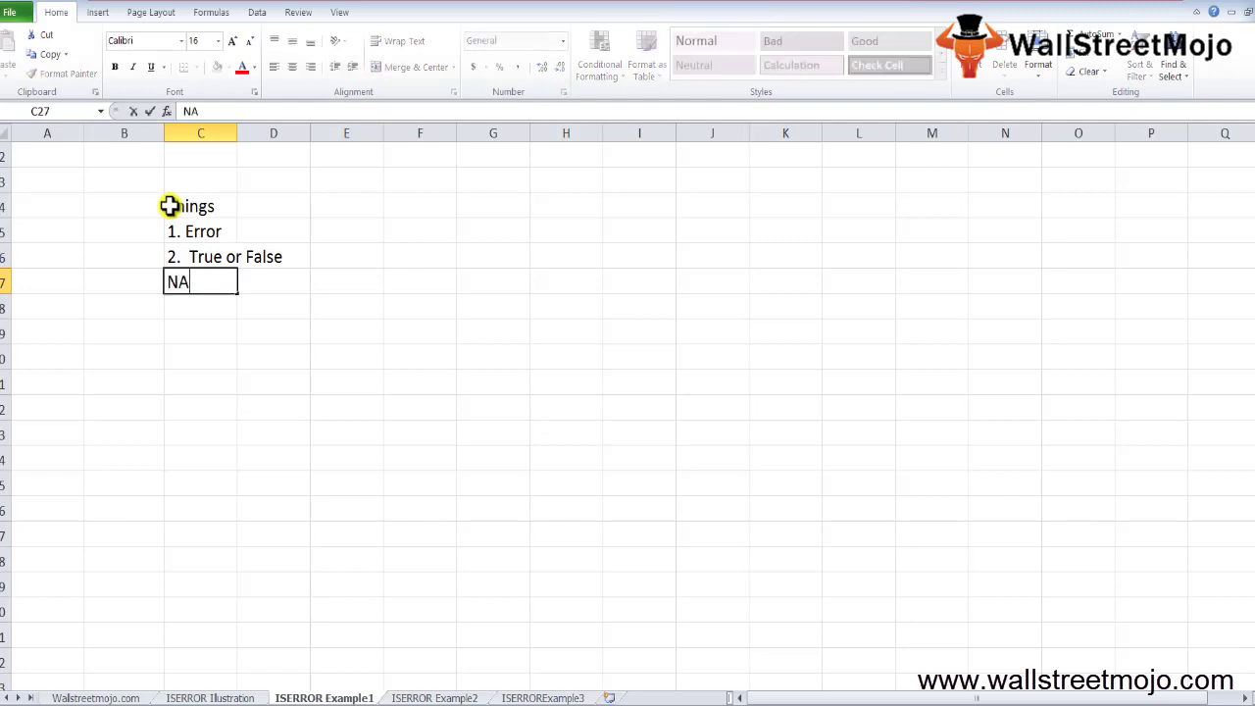
key("Up")
type("Val")
key("Escape")
key("Right")
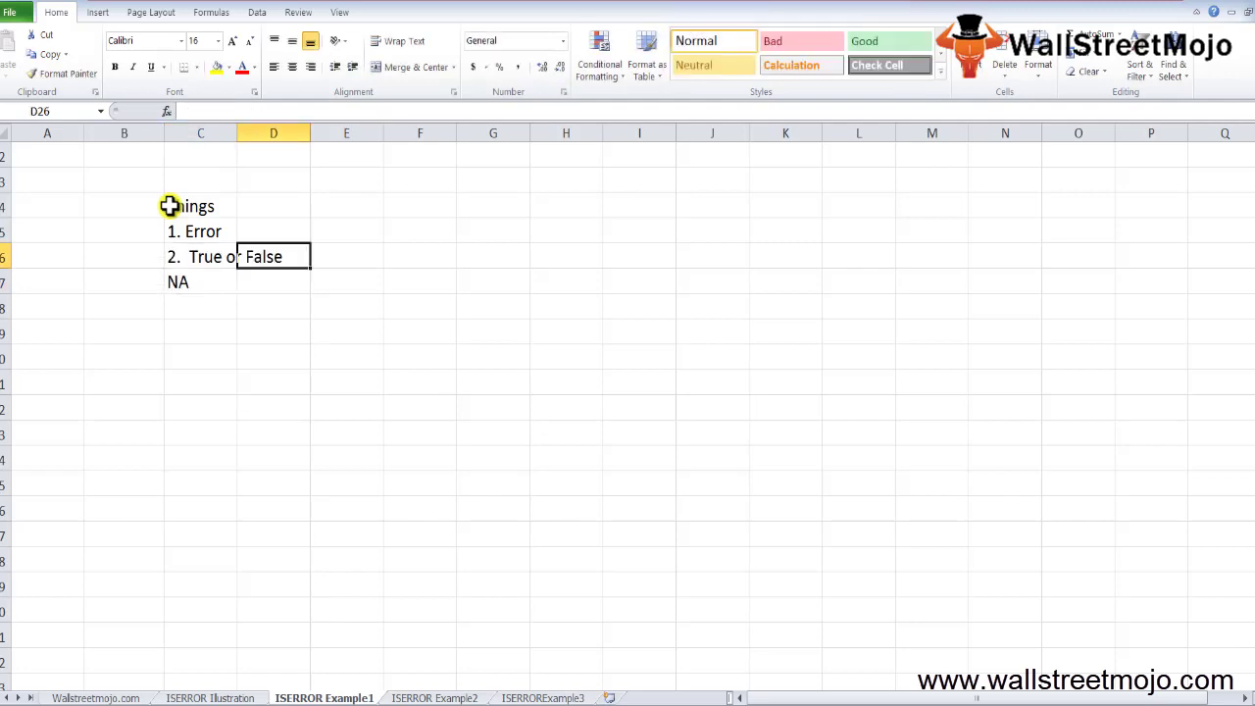
key("Down")
key("Left")
key("Down")
type("Value")
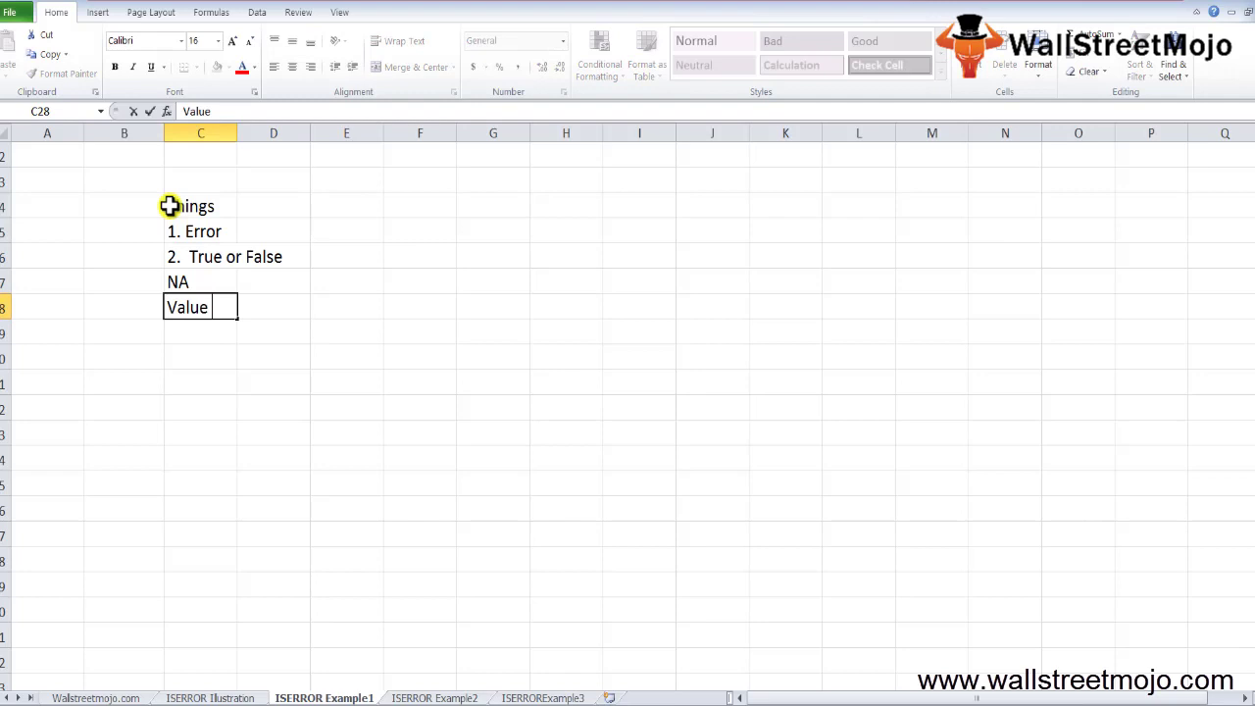
key("Return")
Step: Continue the error type list with "Ref", "Div", "Num", "Name" and "Null" in cells C29 through C33
type("Ref")
key("Return")
type("Div")
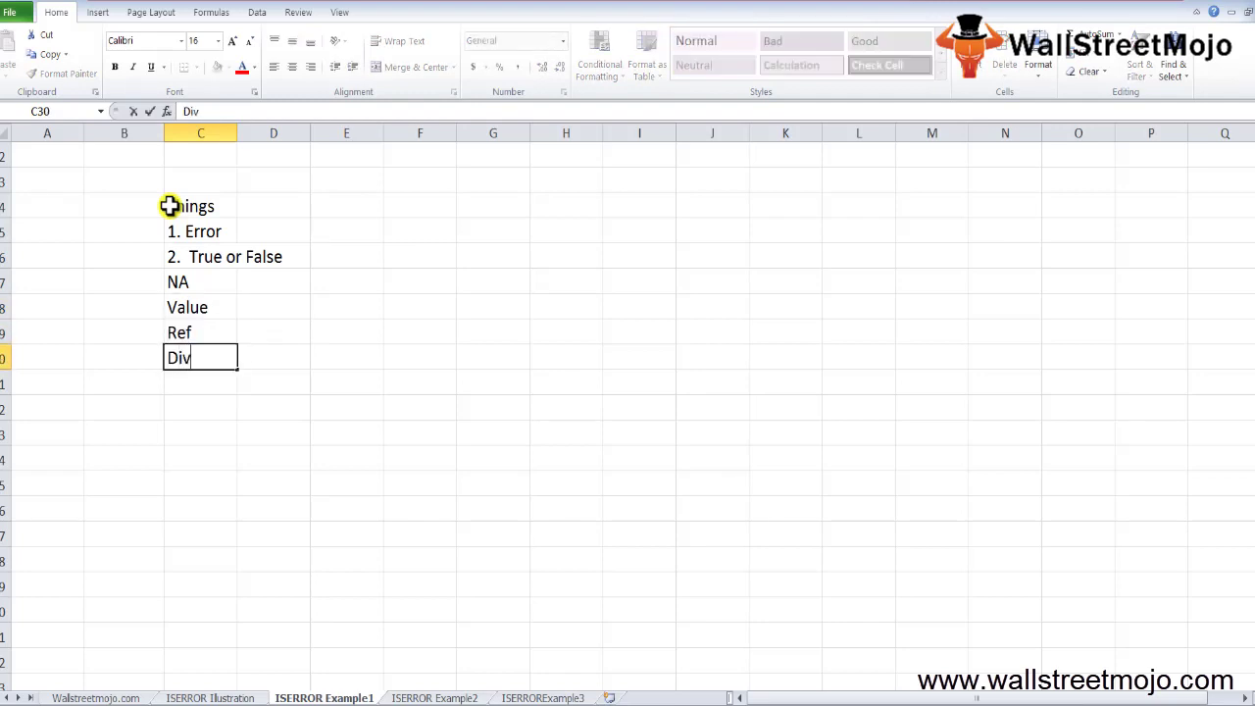
key("Return")
type("Num")
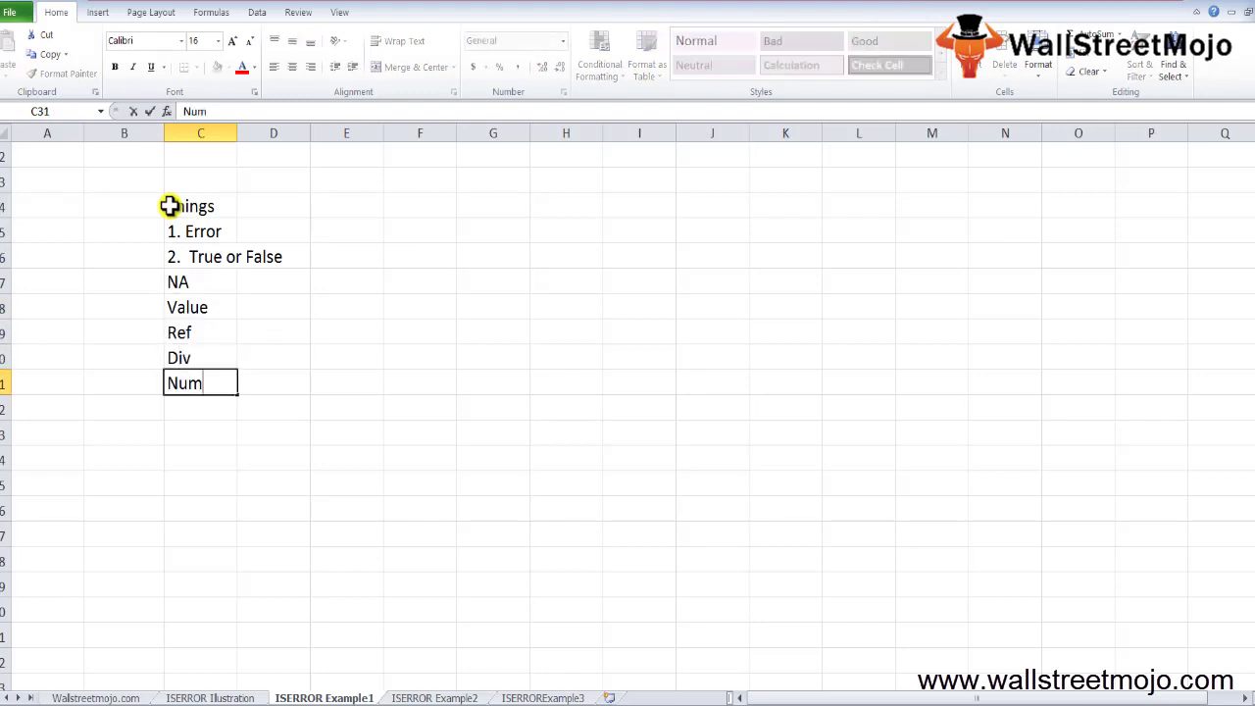
key("Return")
type("Name")
key("Return")
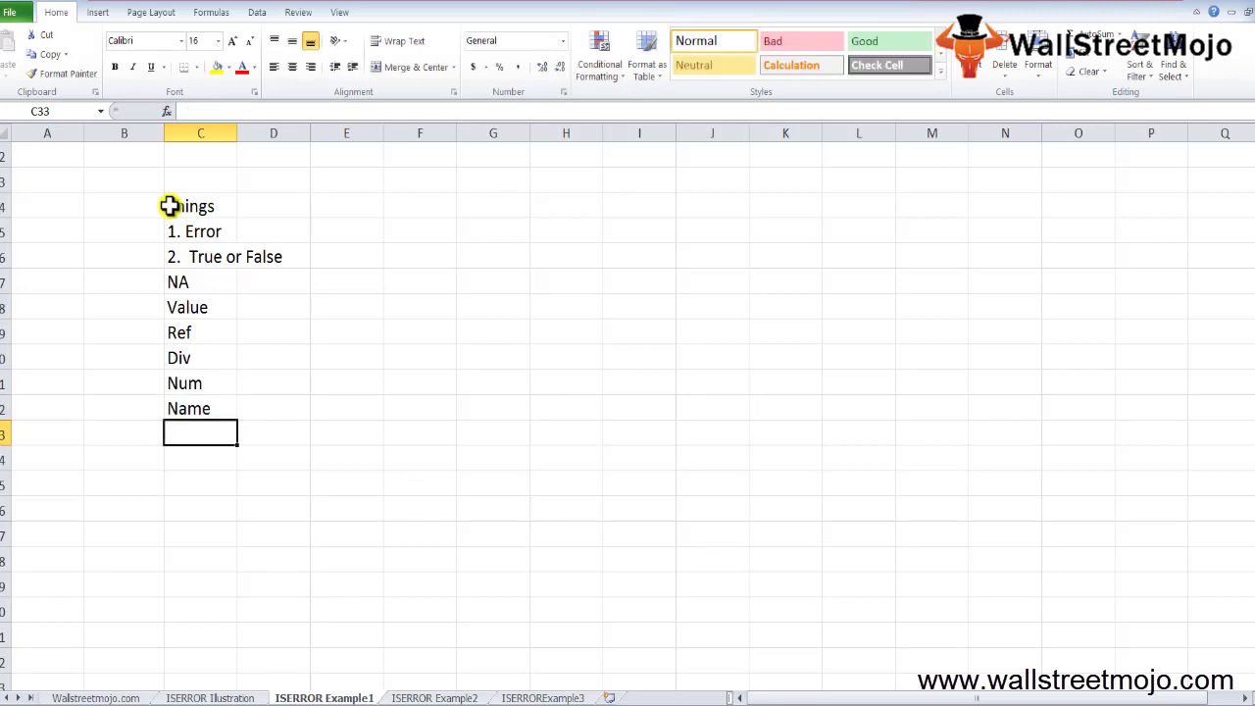
type("Null")
key("Return")
Step: Review the error types and notes in column C up to the "Things" heading, checking the Wallstreetmojo.com cover sheet in between
key("Up")
key("Up")
key("Up")
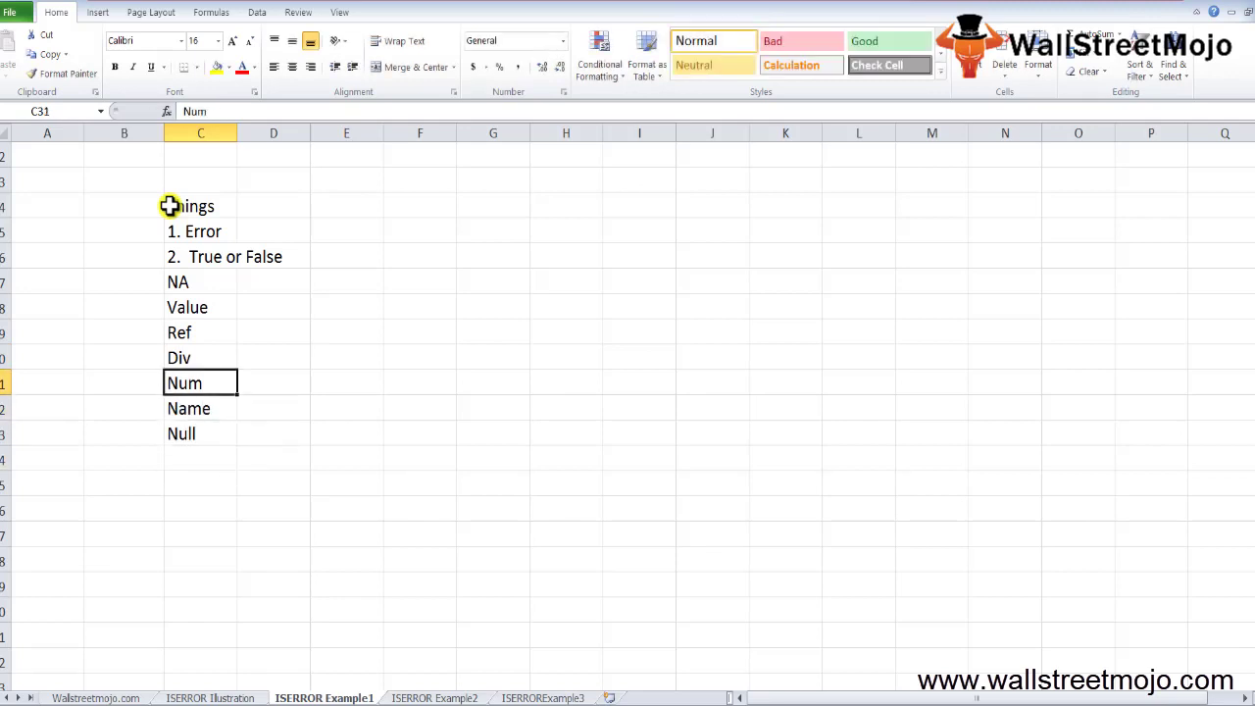
key("Up")
key("Up")
key("Up")
key("Up")
key("ctrl+Page_Up")
key("ctrl+Page_Up")
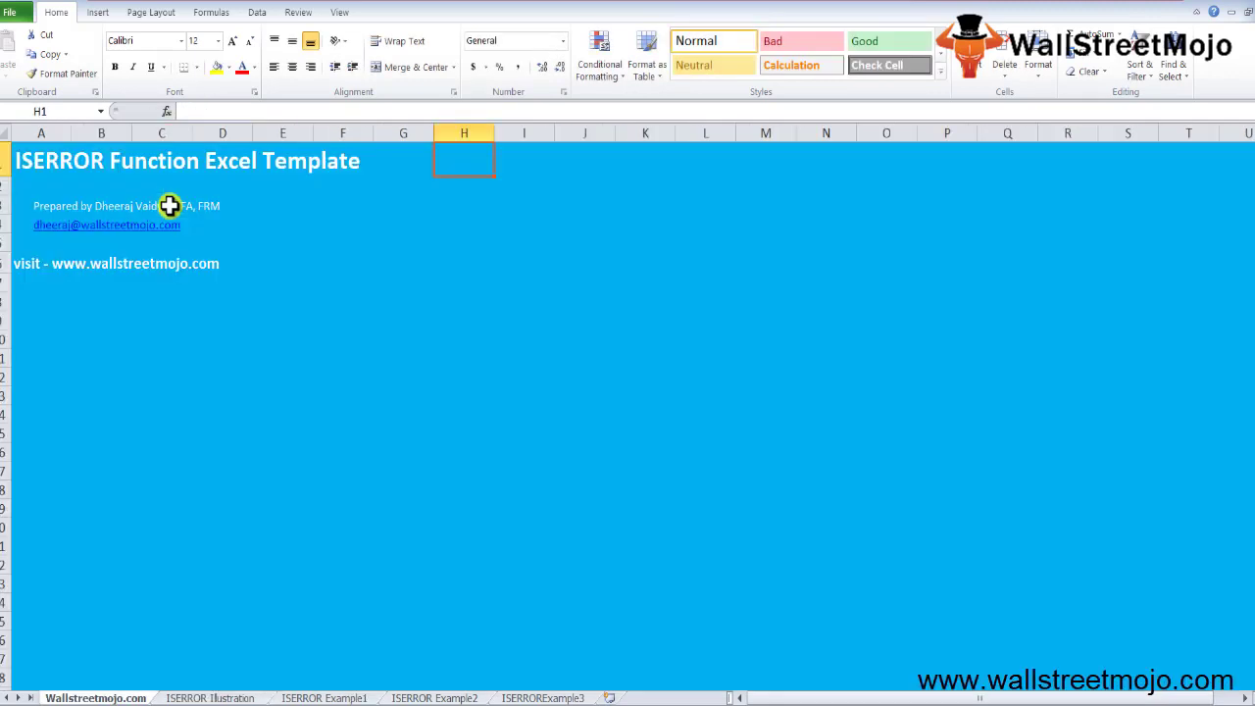
key("ctrl+Page_Down")
key("ctrl+Page_Down")
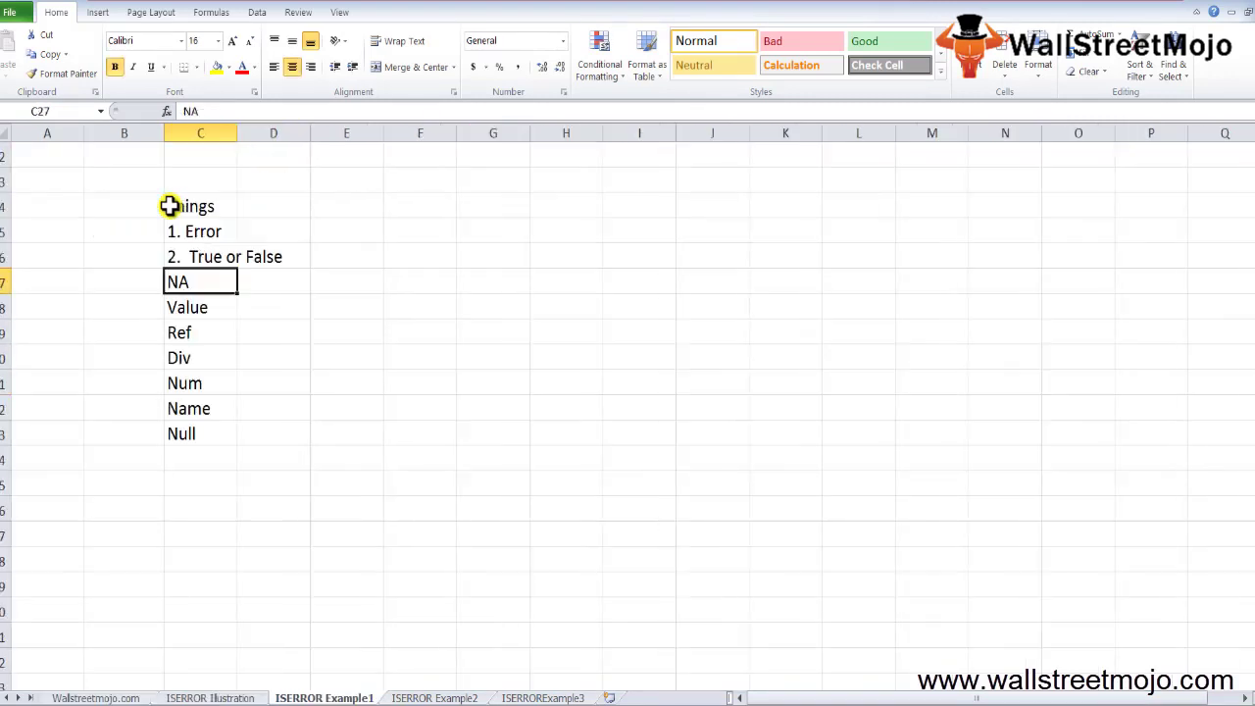
key("Up")
key("Up")
key("Up")
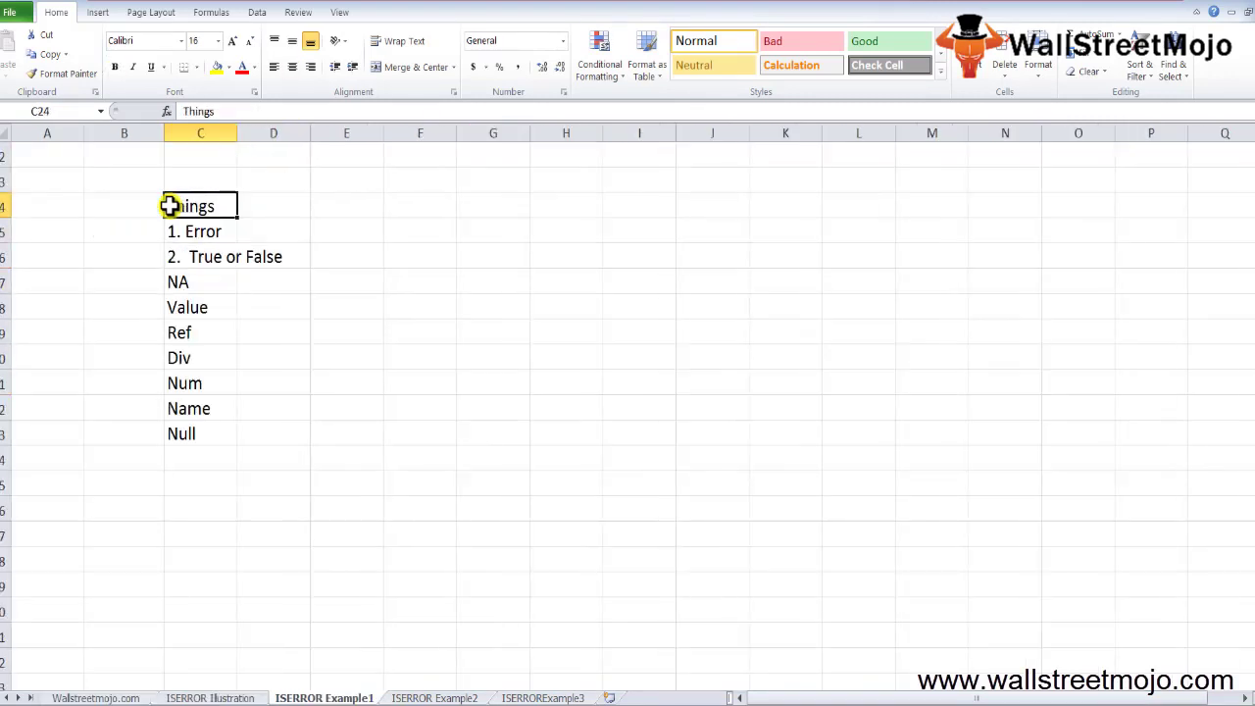